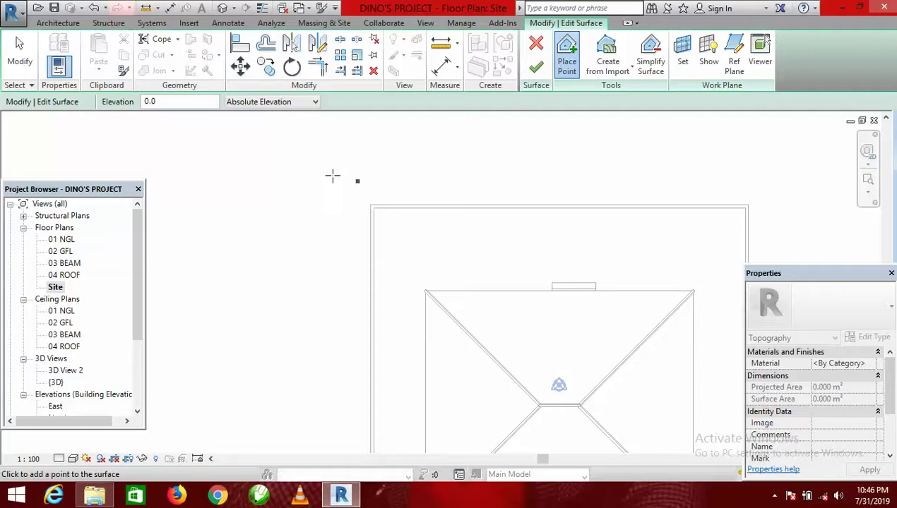
- Place surface points at elevation 0.0 on the two inner corners of the boundary wall behind the house
scroll(350, 192, "up", 3)
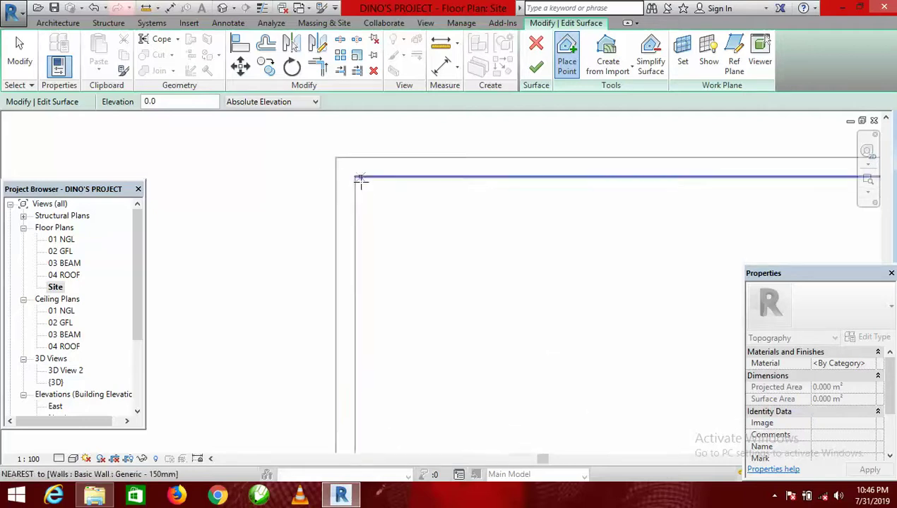
scroll(272, 165, "down", 2)
scroll(300, 156, "down", 3)
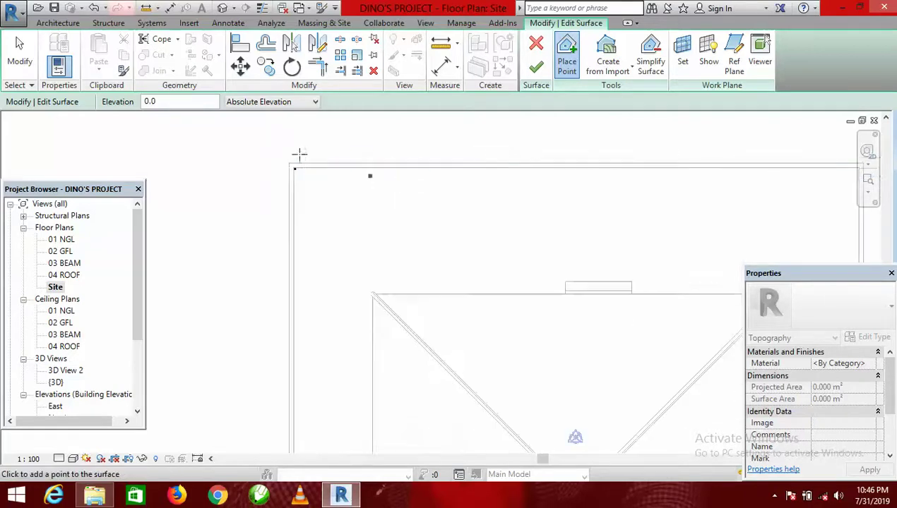
scroll(576, 156, "up", 4)
scroll(565, 154, "up", 2)
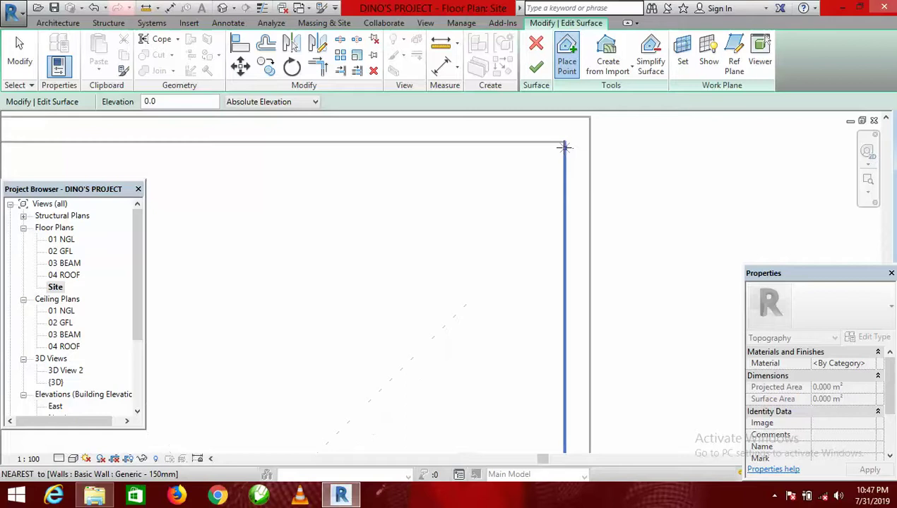
scroll(572, 266, "down", 4)
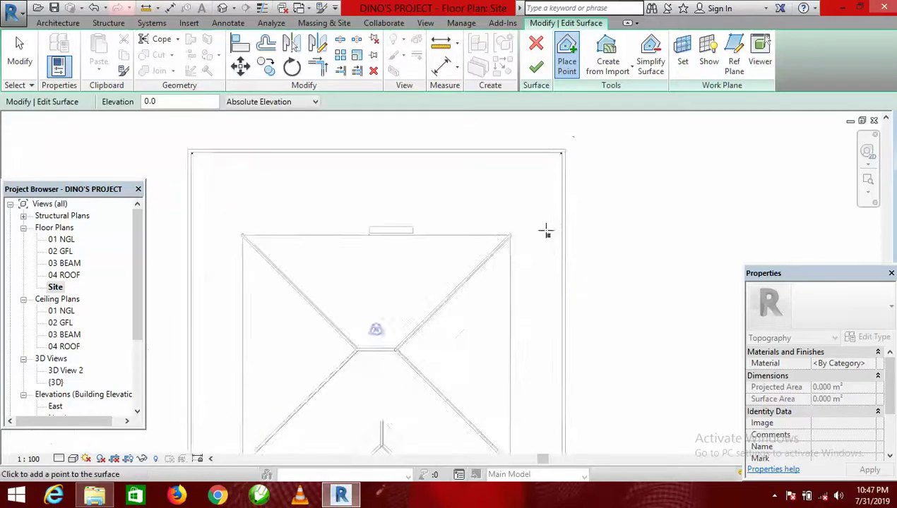
- Add surface points at elevation 0.0 on the two inner wall corners at the gate side and finish the toposurface
scroll(516, 272, "up", 3)
scroll(531, 304, "up", 2)
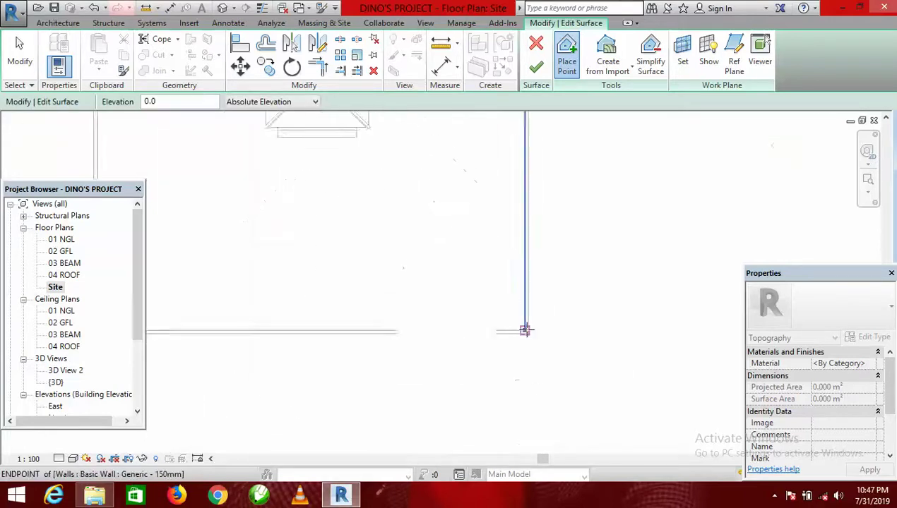
left_click(523, 330)
scroll(608, 278, "down", 3)
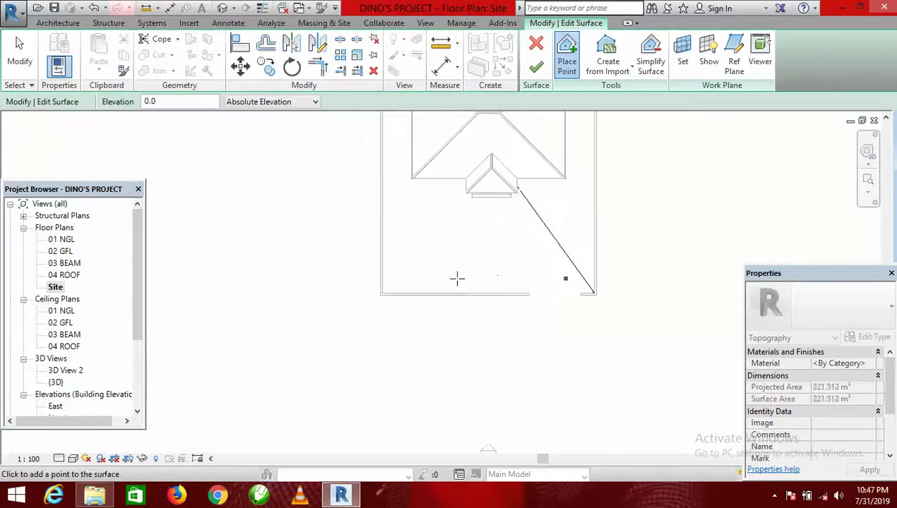
scroll(385, 292, "up", 3)
left_click(372, 298)
scroll(326, 315, "down", 5)
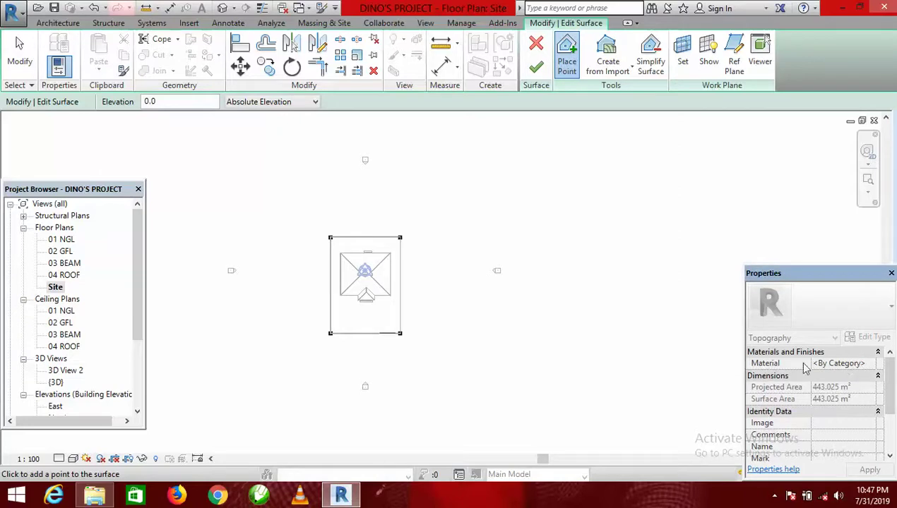
left_click(537, 68)
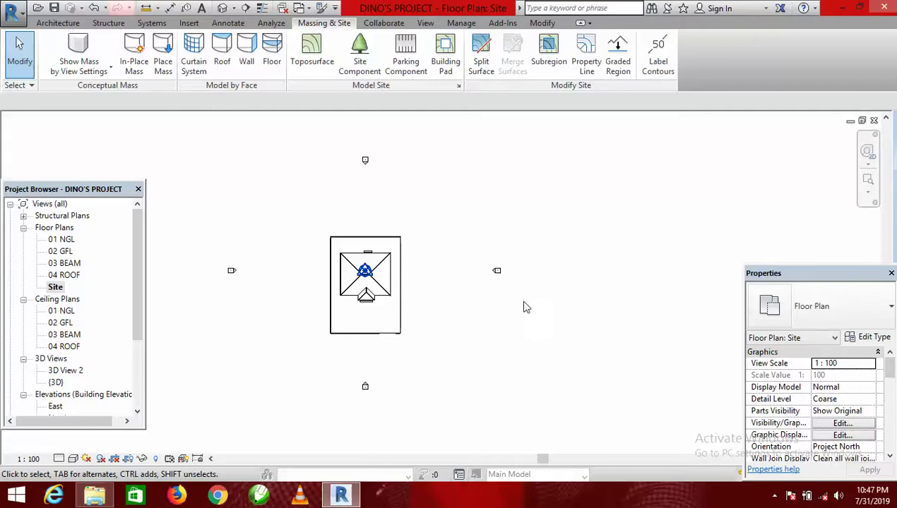
- Open the default 3D view and inspect the new ground surface around the gate opening and entrance steps
scroll(395, 345, "up", 5)
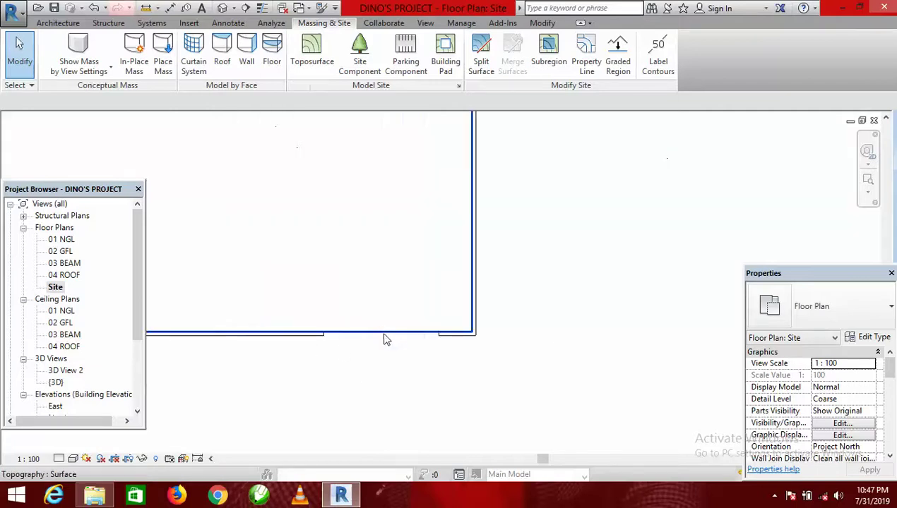
scroll(399, 343, "down", 5)
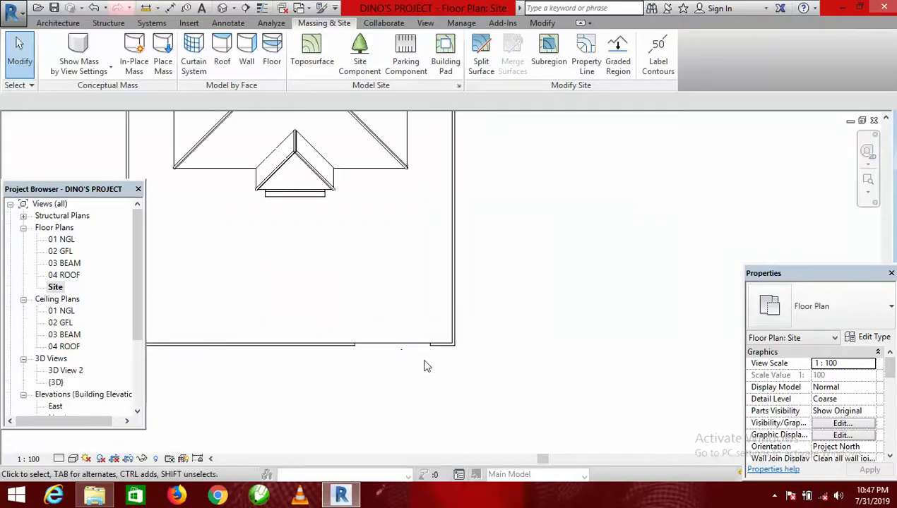
left_click(222, 8)
scroll(444, 367, "up", 8)
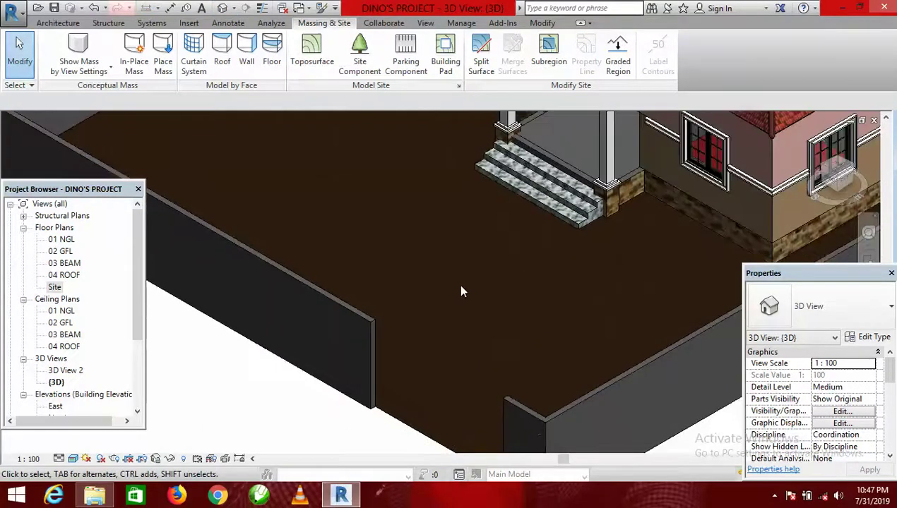
scroll(454, 302, "down", 2)
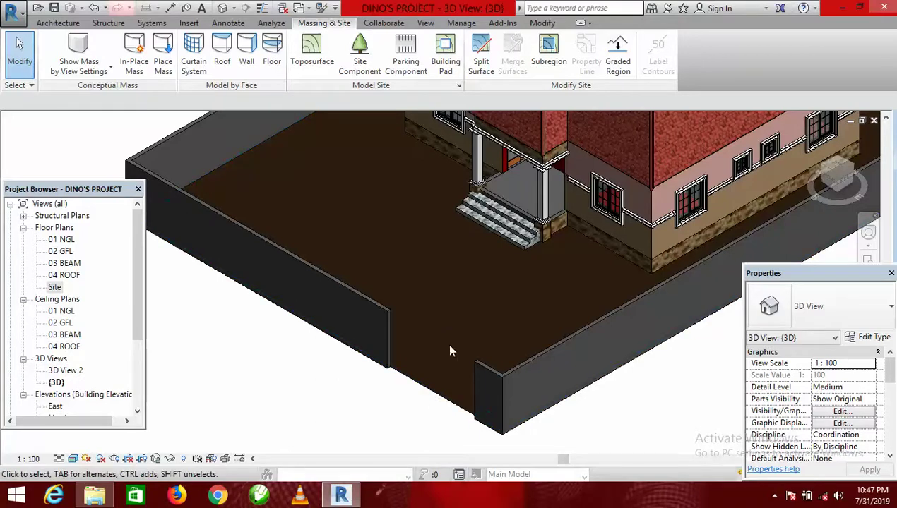
- Select the topography and create a new material from its material property
left_click(434, 393)
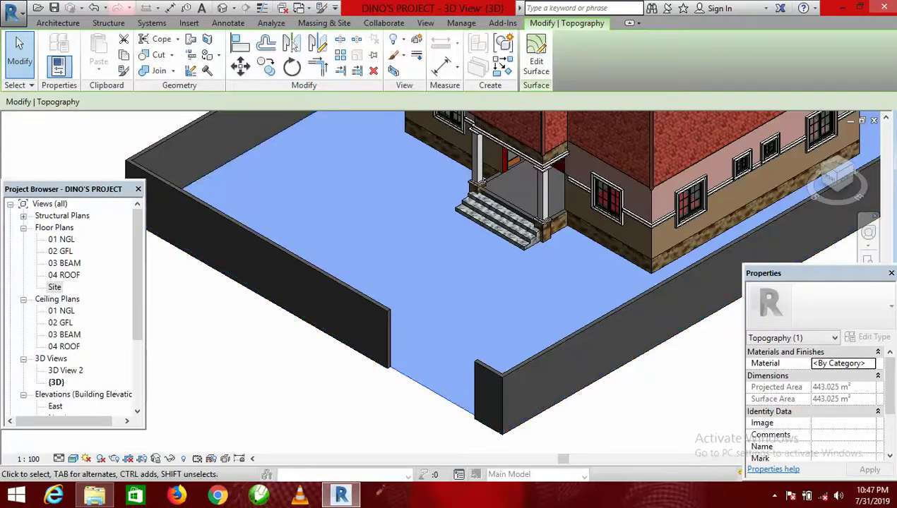
left_click(861, 368)
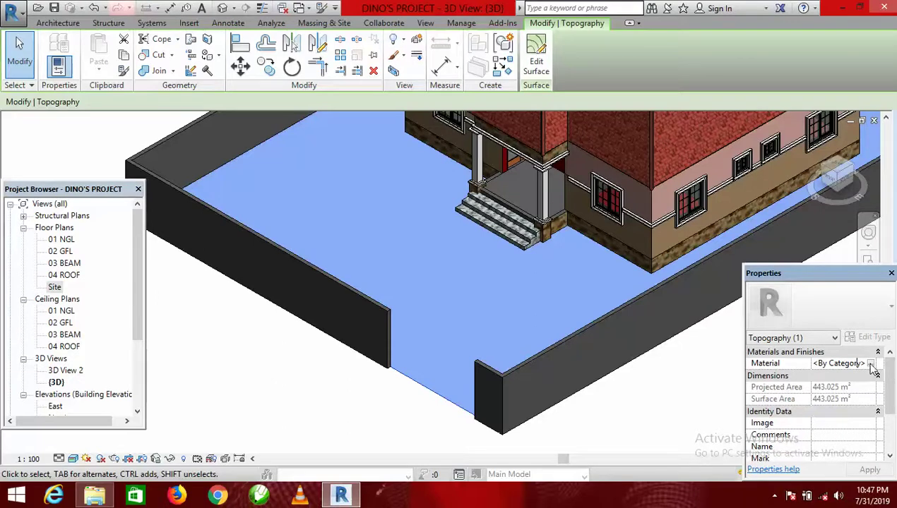
left_click(871, 364)
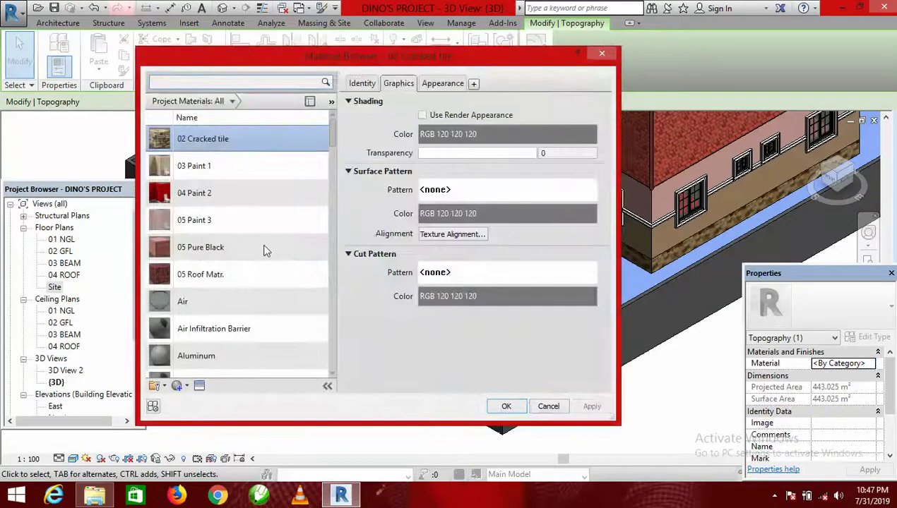
scroll(215, 353, "down", 1)
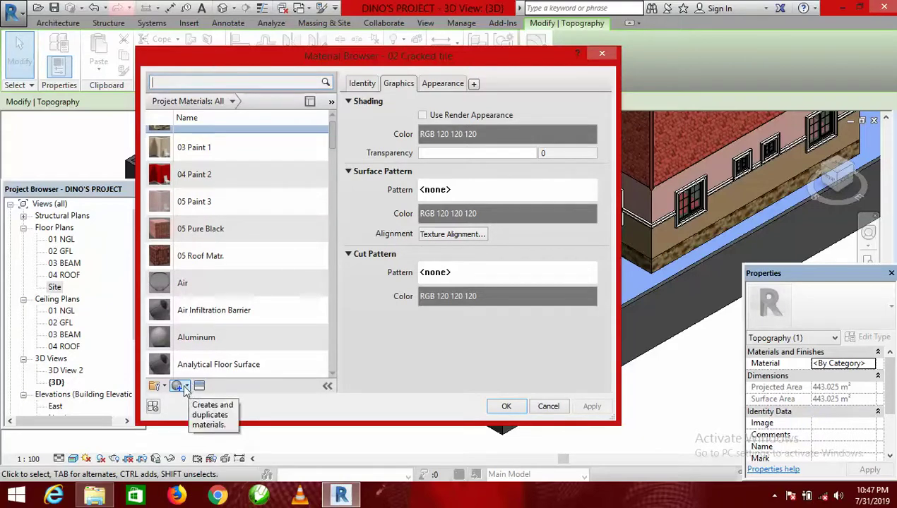
left_click(185, 387)
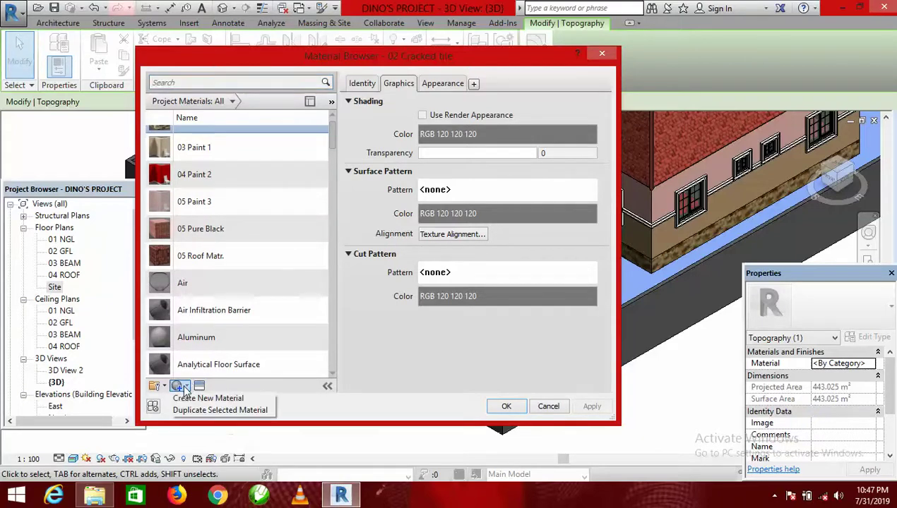
left_click(221, 401)
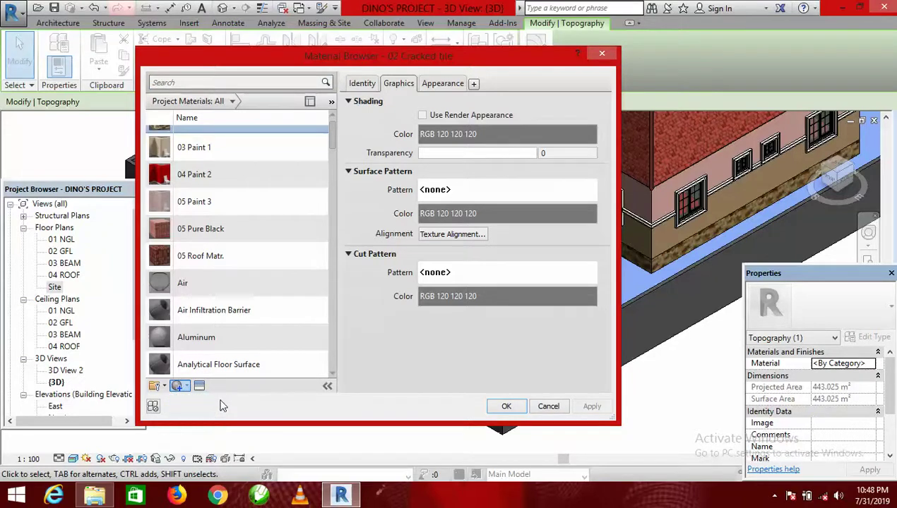
- Rename the new material as 05 INTERLOCKING
right_click(258, 230)
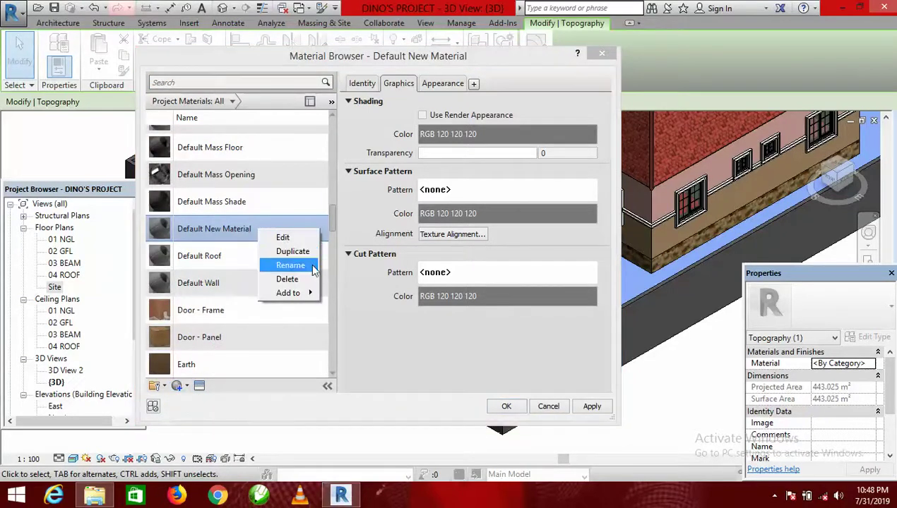
left_click(291, 266)
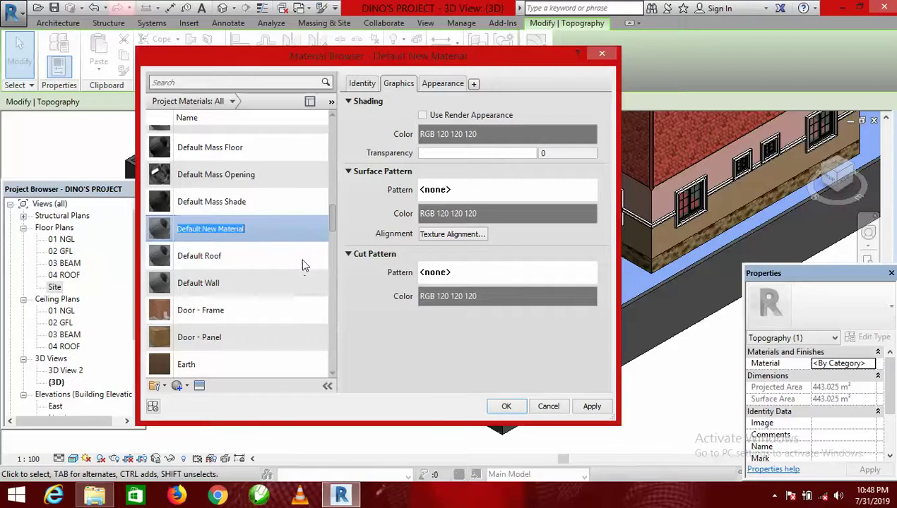
type("0")
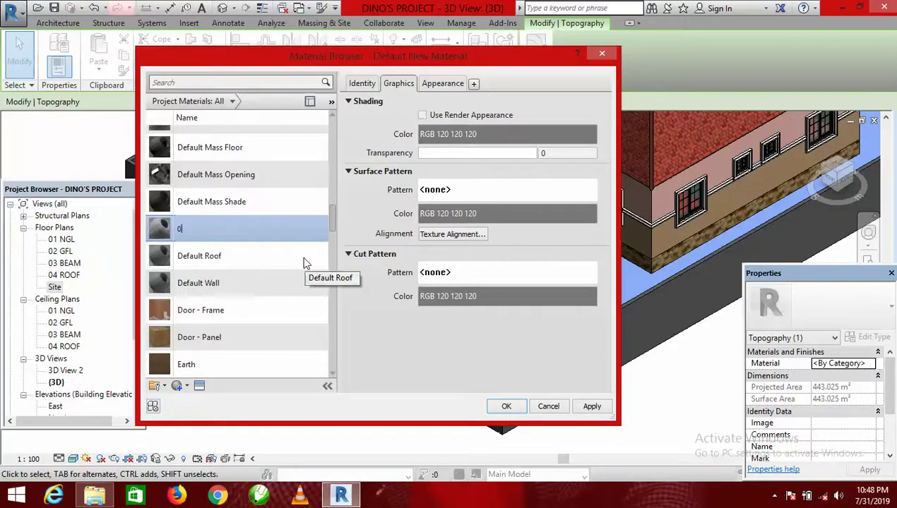
type("5 IN")
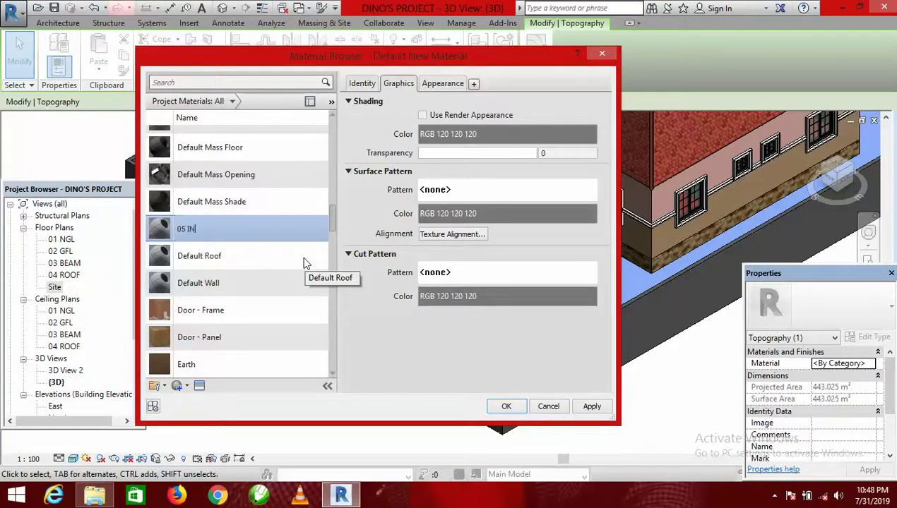
type("TERLOCKING")
- Replace the 05 INTERLOCKING material's appearance with the Pavers - Square Gray-Brown asset from the Appearance Library's Sitework category
left_click(443, 82)
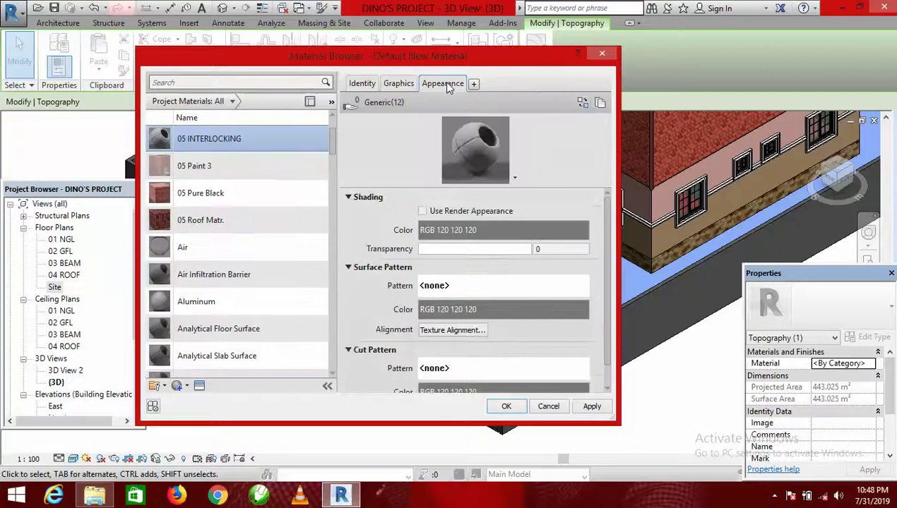
left_click(582, 104)
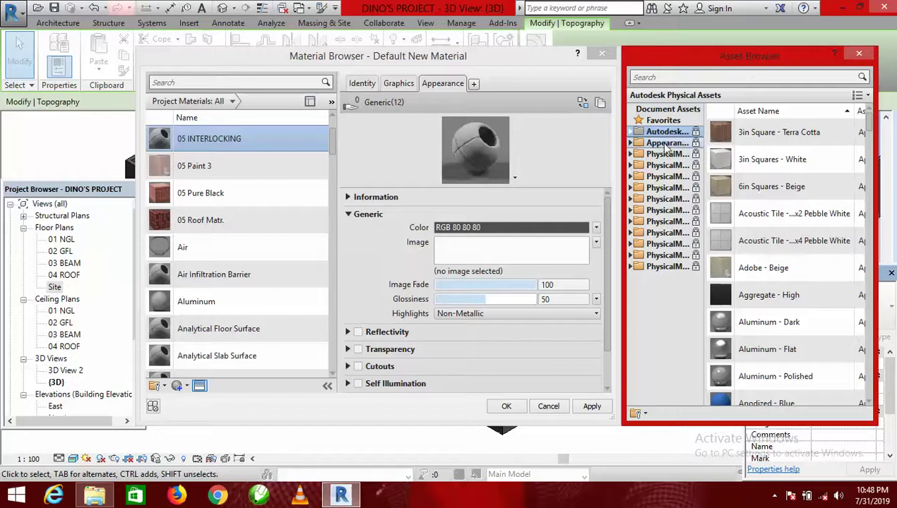
left_click(665, 144)
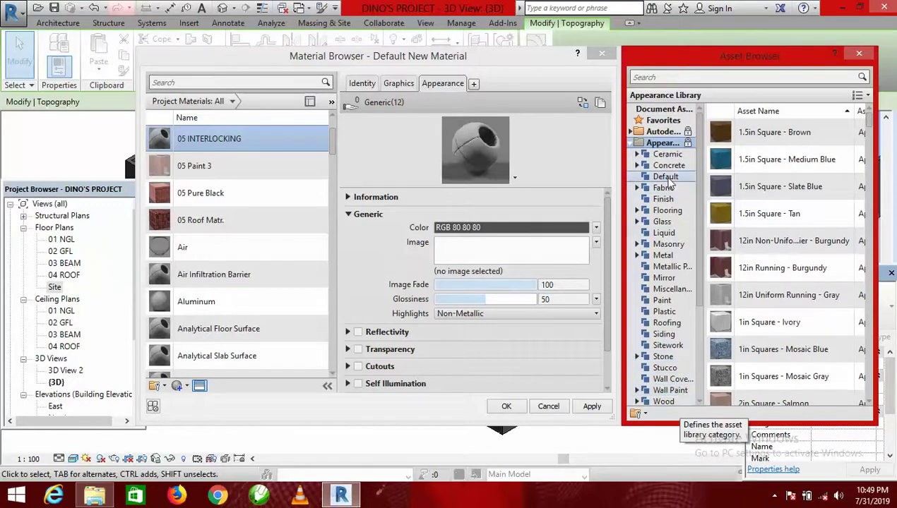
left_click(670, 346)
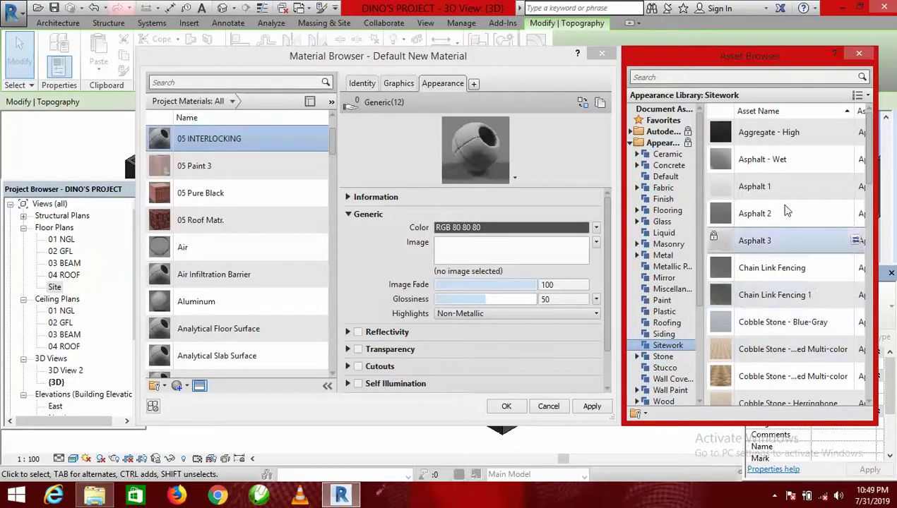
scroll(788, 220, "down", 1)
scroll(788, 220, "down", 7)
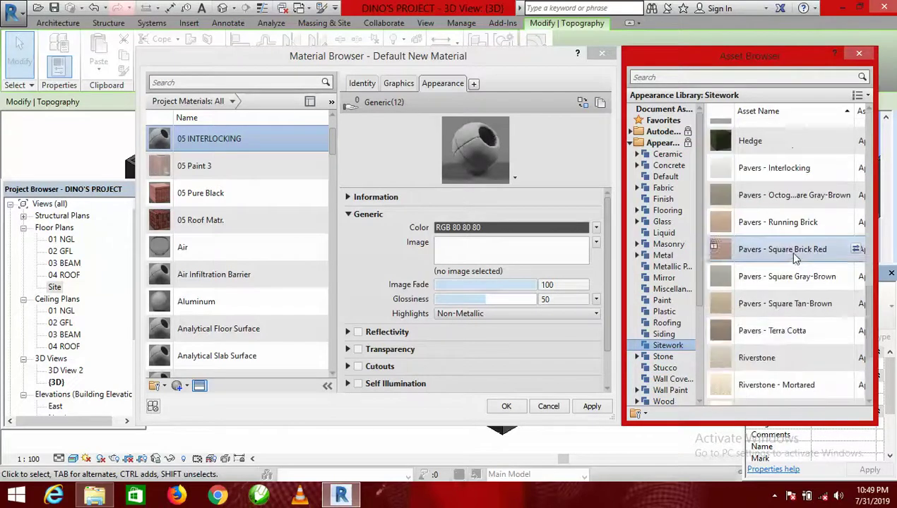
scroll(796, 232, "up", 5)
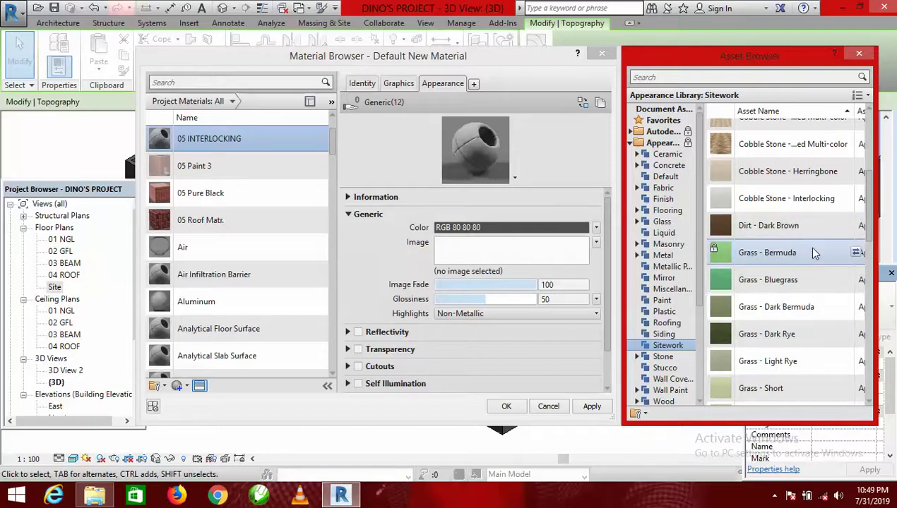
scroll(812, 247, "down", 6)
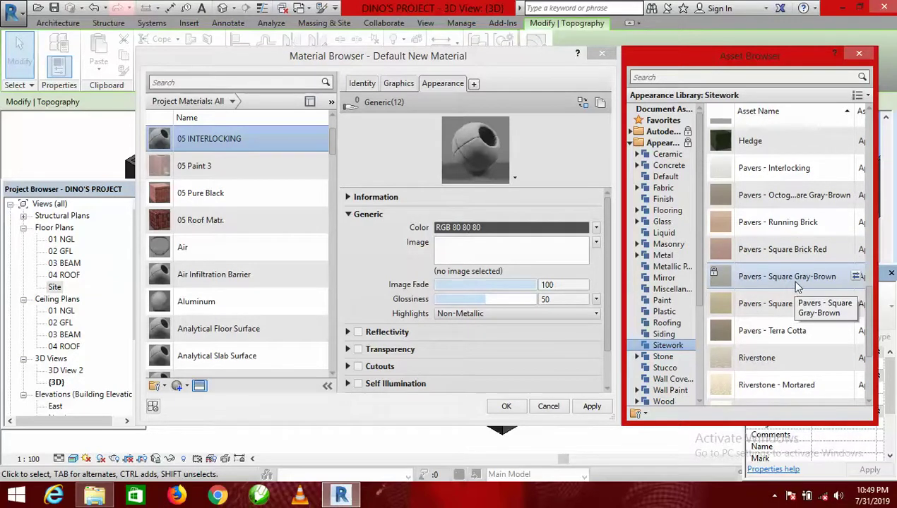
left_click(855, 277)
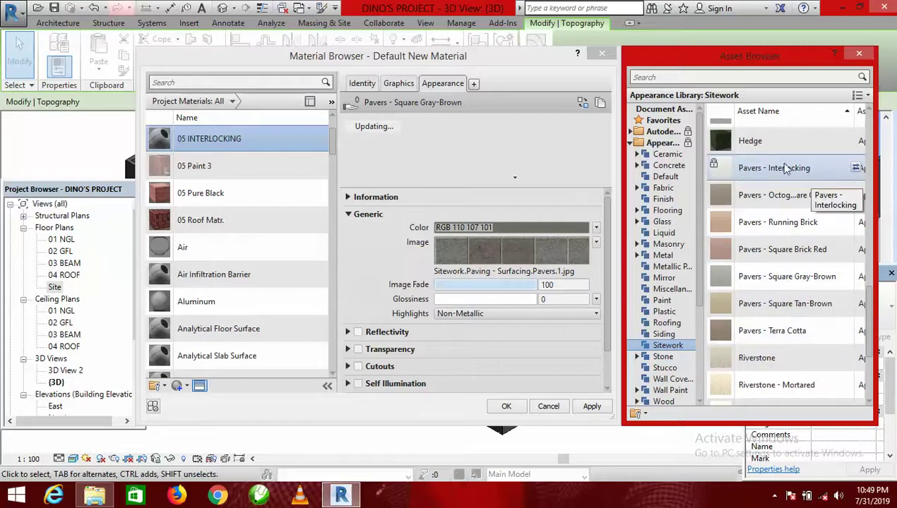
- Swap the material's appearance for the Pavers - Interlocking asset and apply 05 INTERLOCKING to the topography
left_click(856, 169)
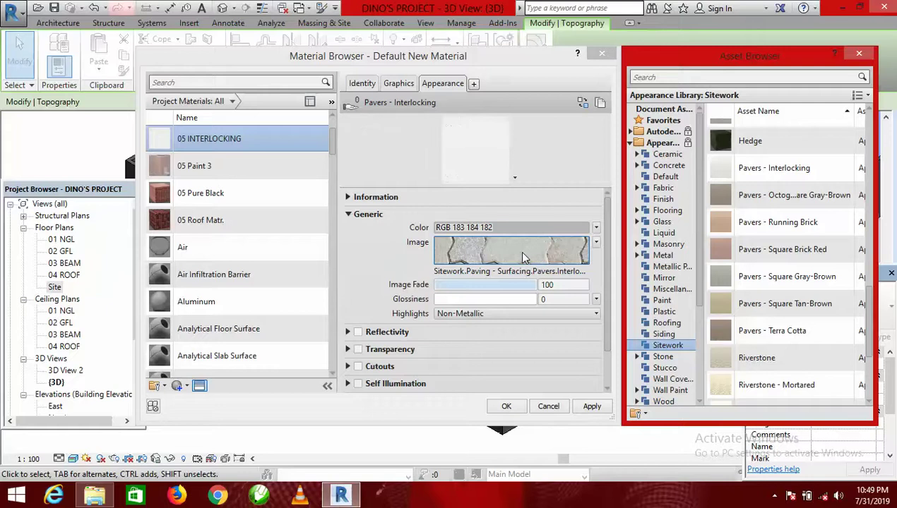
left_click(506, 406)
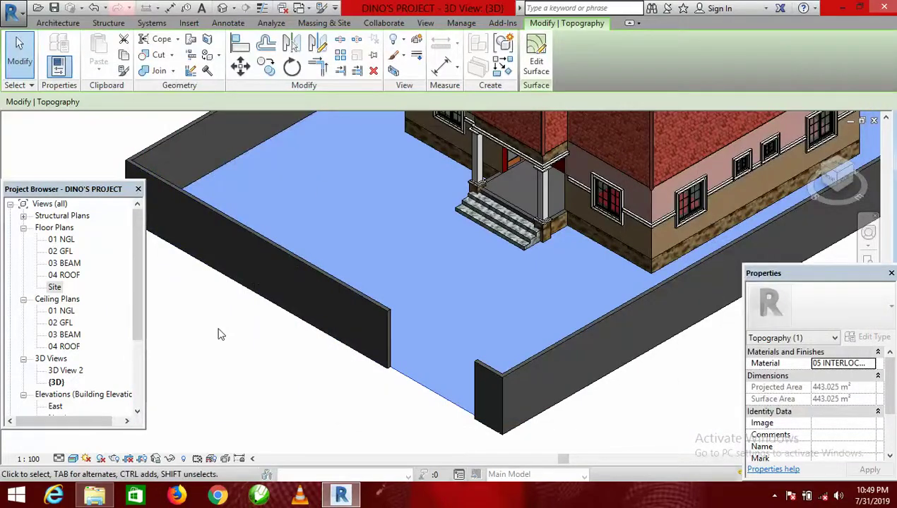
left_click(250, 350)
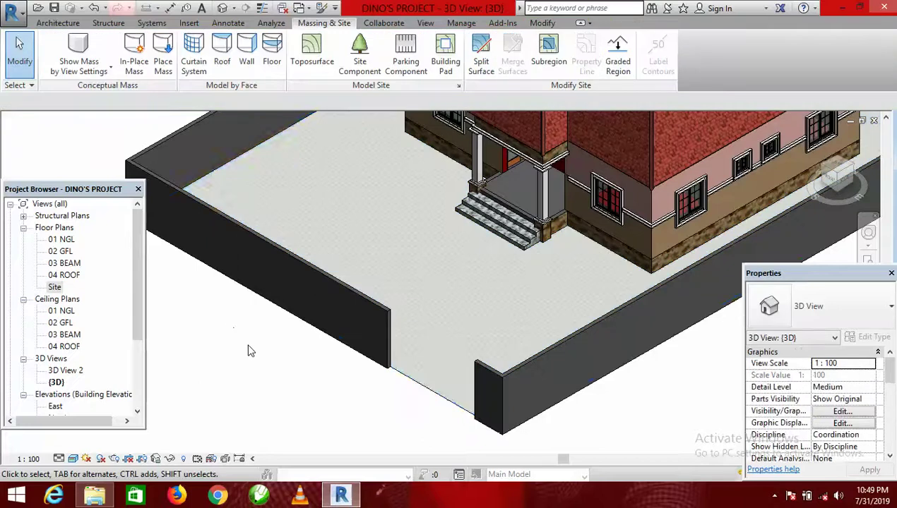
scroll(439, 318, "up", 4)
scroll(458, 295, "up", 3)
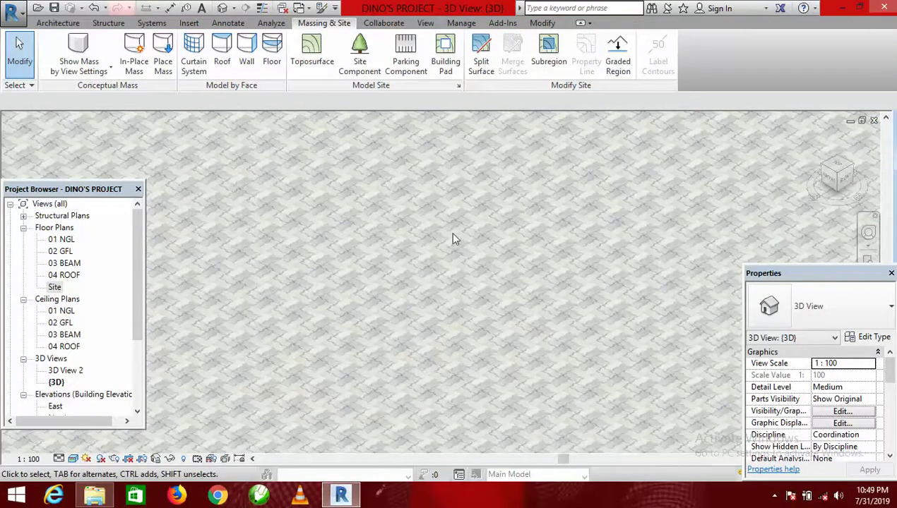
scroll(454, 251, "down", 3)
scroll(455, 247, "down", 3)
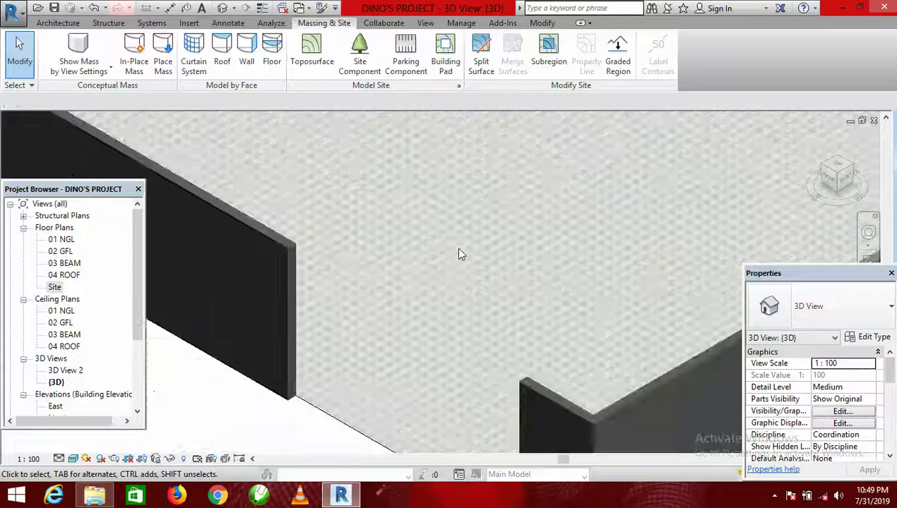
- Set the paver texture's sample size in the 05 INTERLOCKING appearance to 1200 mm by 1200 mm and apply it to the topography
scroll(468, 238, "up", 4)
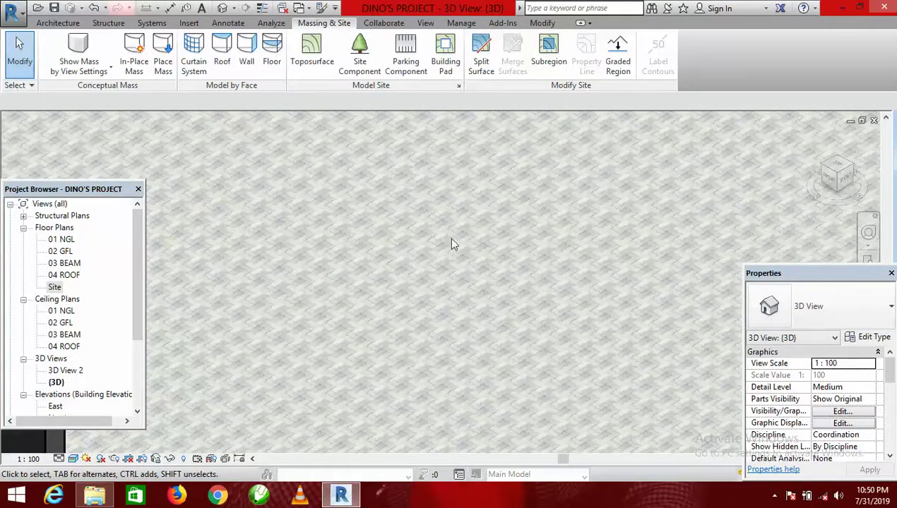
scroll(479, 269, "down", 3)
scroll(436, 304, "down", 2)
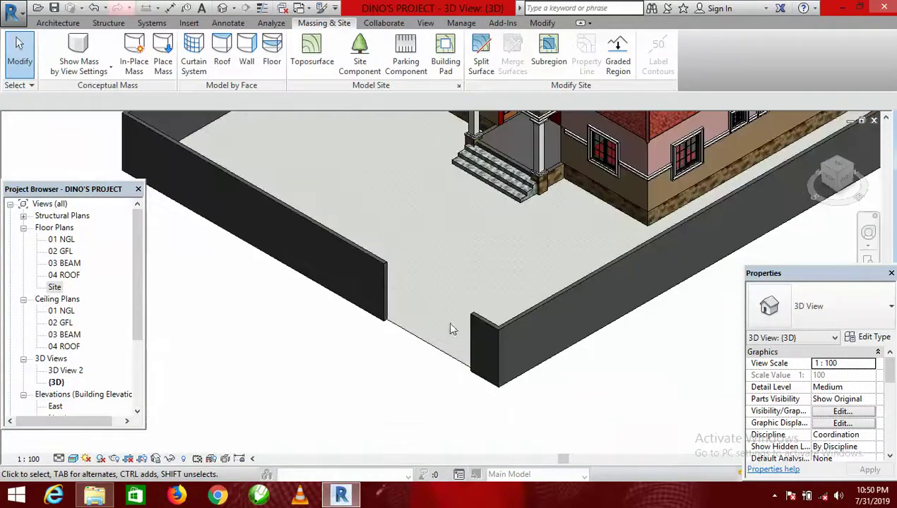
left_click(440, 351)
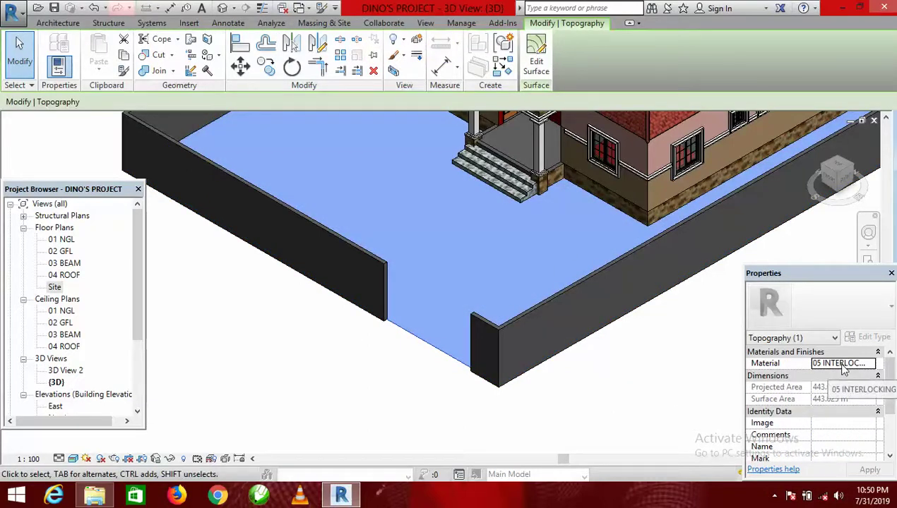
left_click(840, 363)
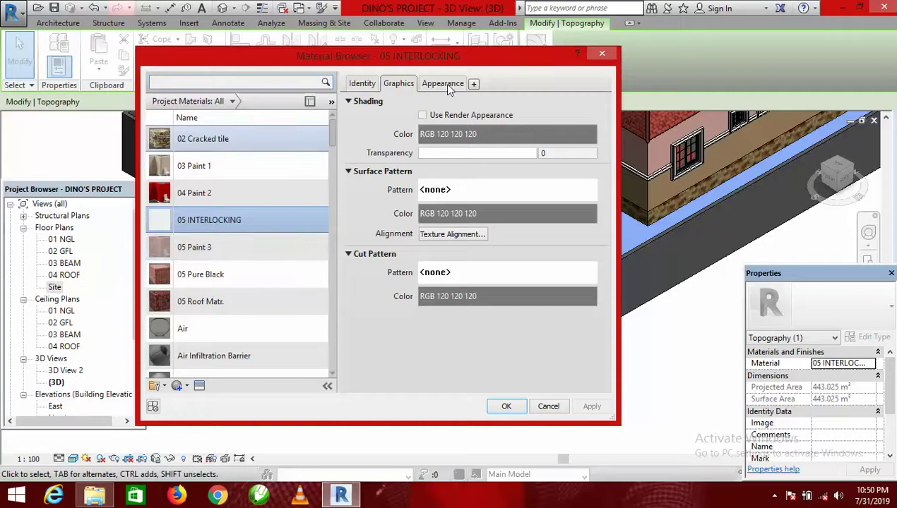
left_click(444, 83)
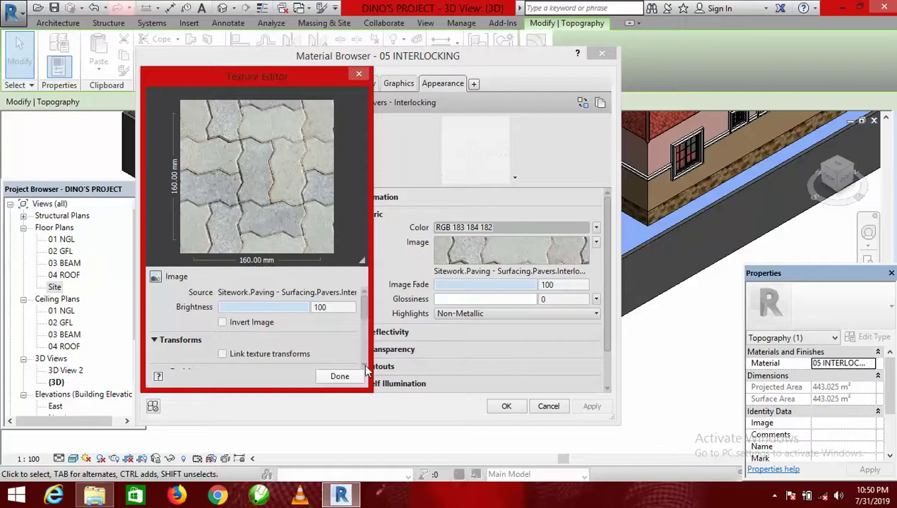
scroll(366, 369, "down", 6)
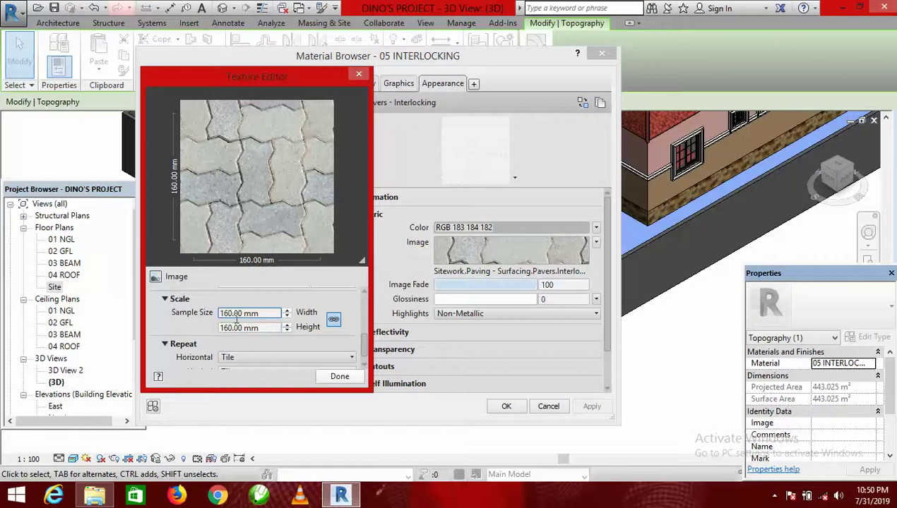
left_click(275, 316)
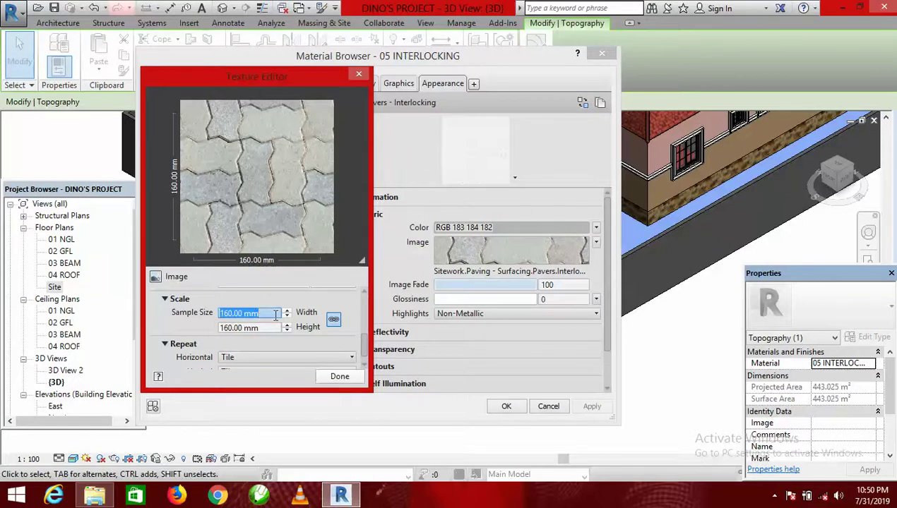
type("1200")
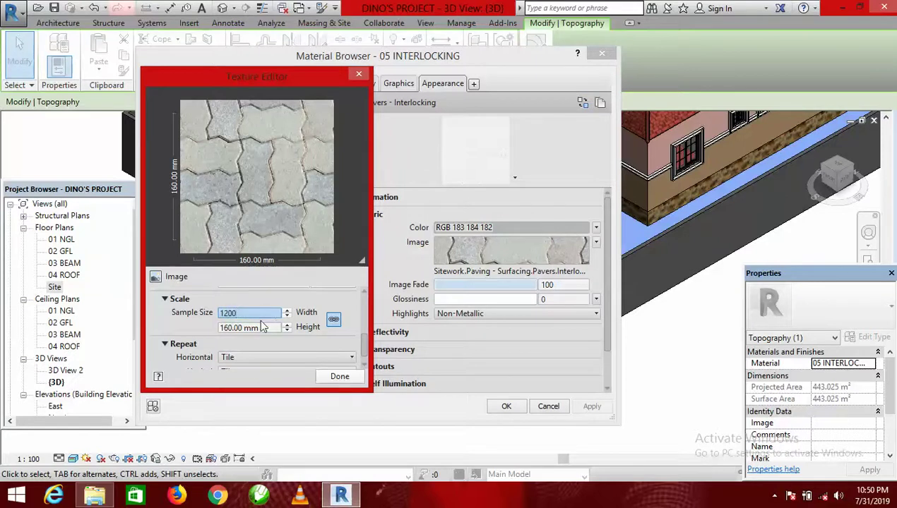
left_click(268, 329)
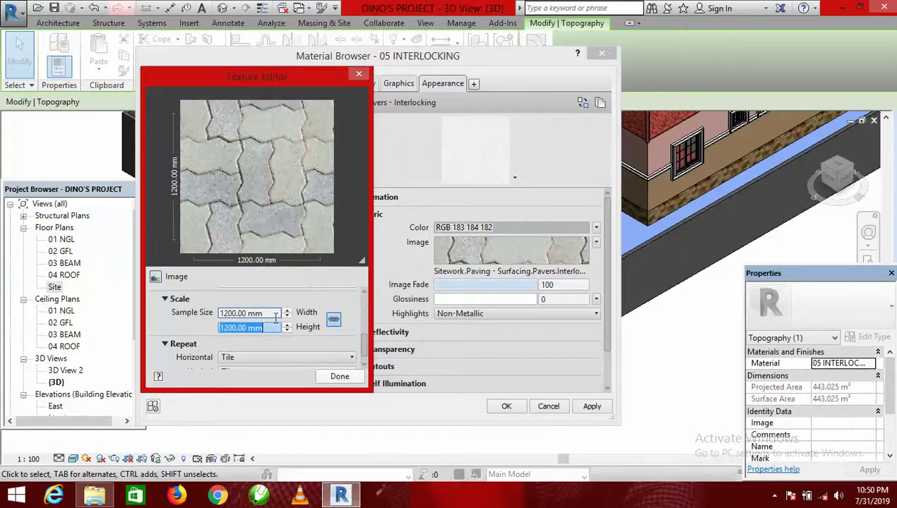
left_click(340, 376)
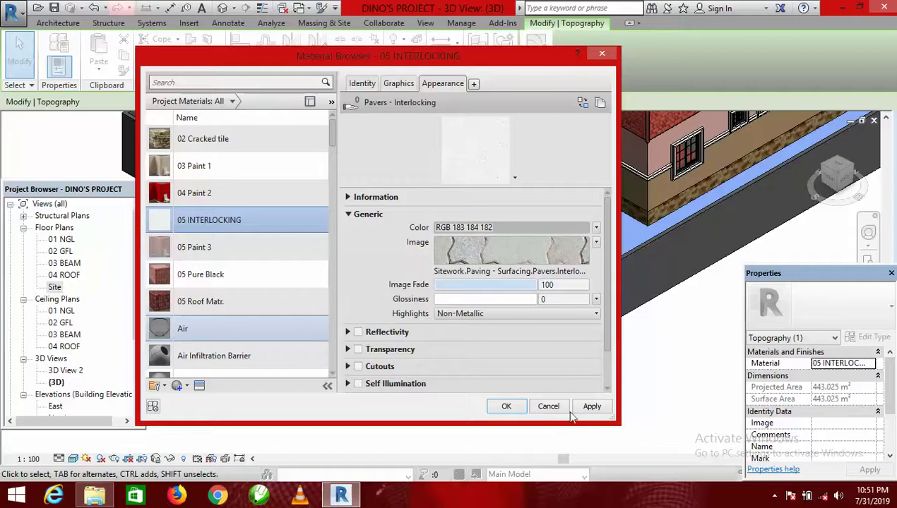
left_click(508, 406)
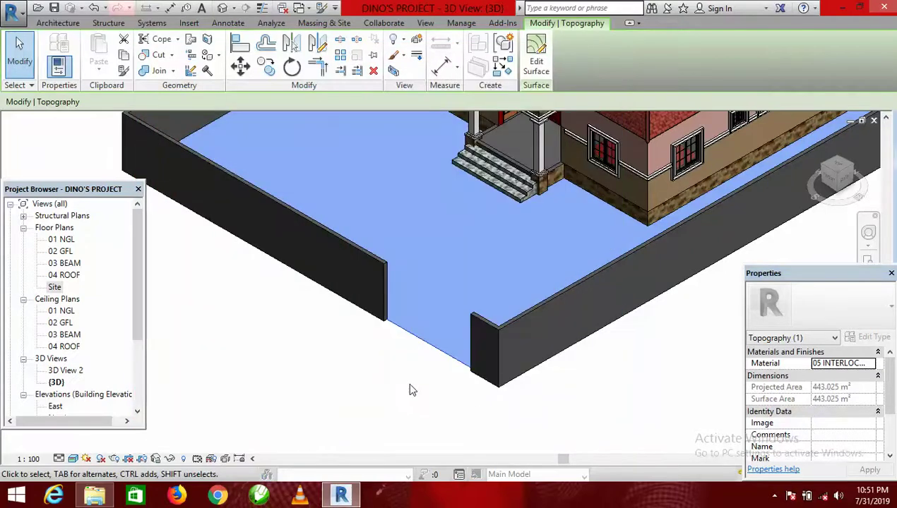
left_click(416, 382)
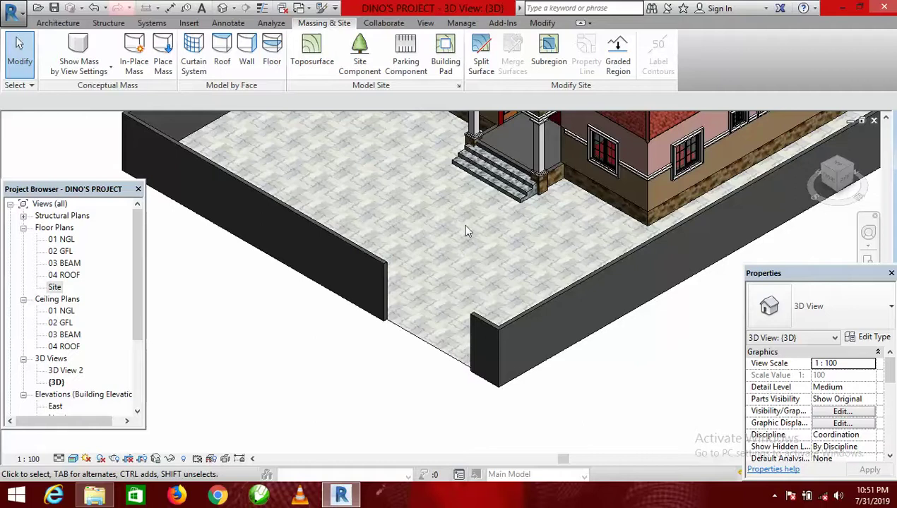
scroll(481, 256, "down", 4)
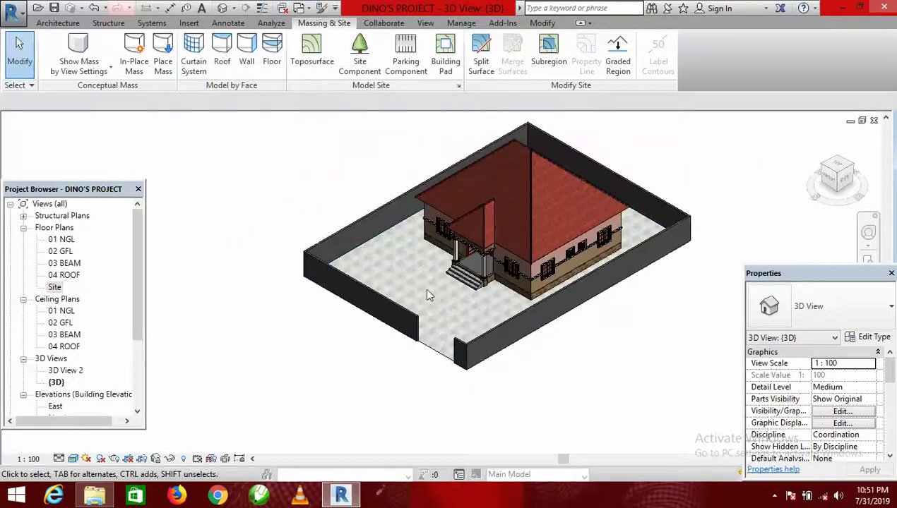
scroll(422, 292, "up", 2)
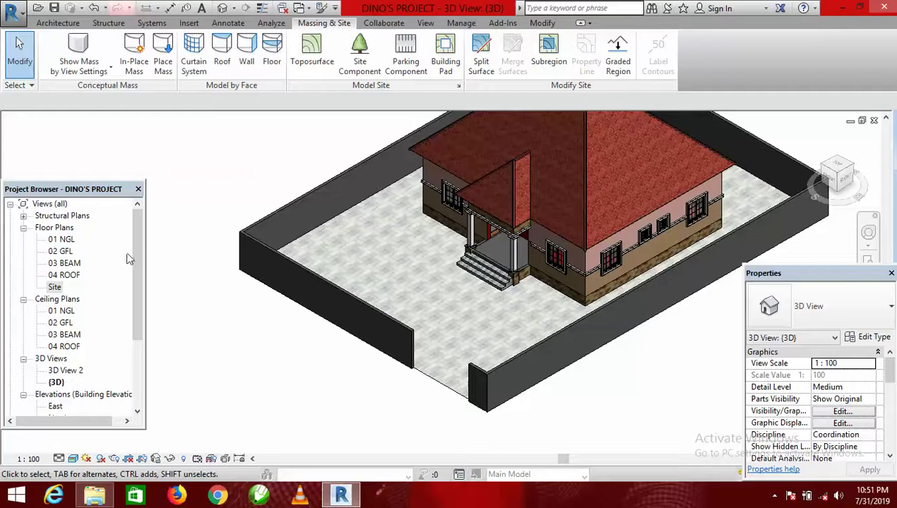
- In the 01 NGL floor plan, start an in-place model in the Air Terminals category, named Air Terminals 28
double_click(62, 240)
scroll(348, 356, "down", 3)
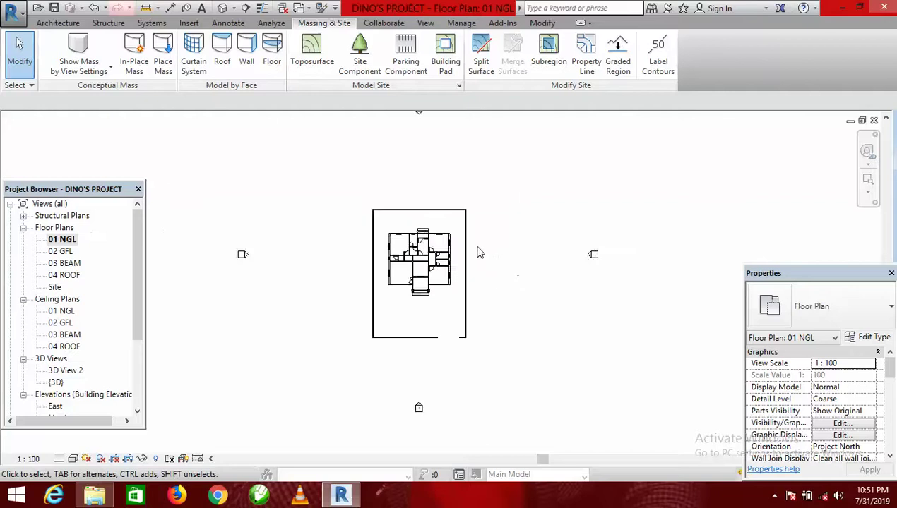
scroll(486, 253, "up", 2)
left_click(58, 23)
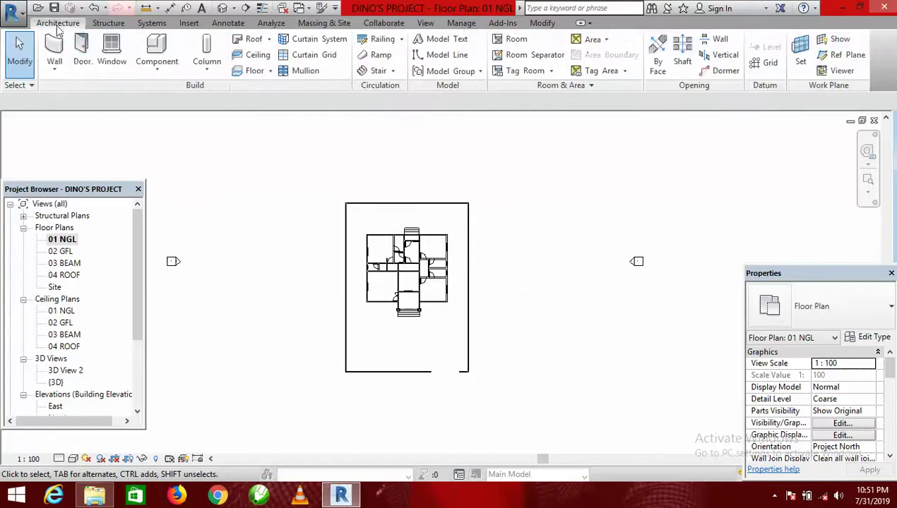
left_click(157, 69)
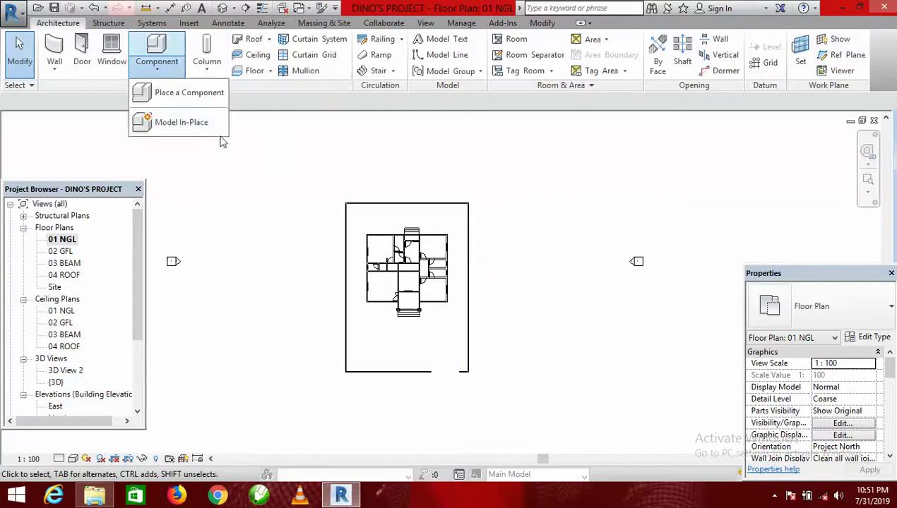
left_click(183, 124)
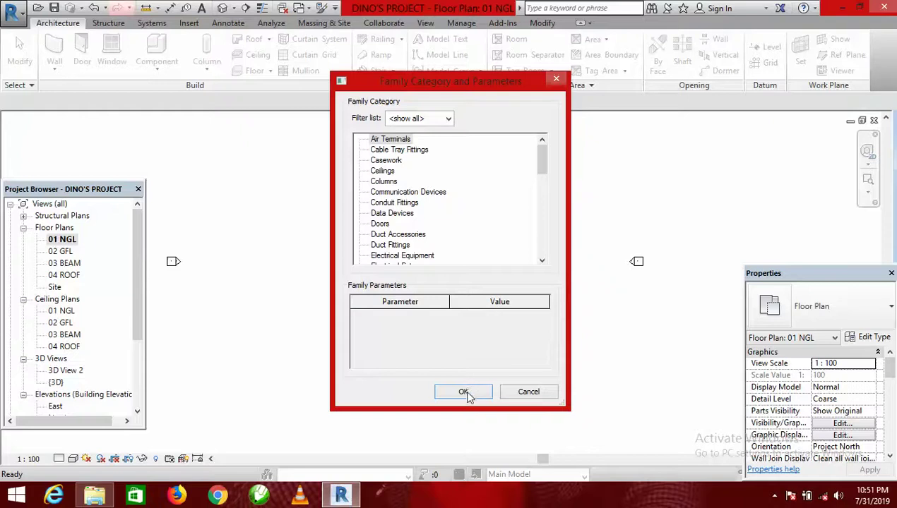
left_click(466, 392)
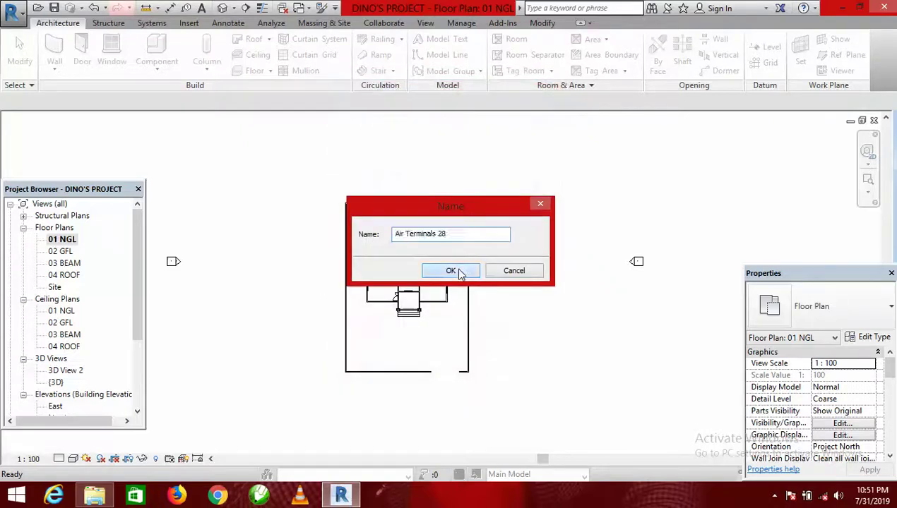
left_click(458, 272)
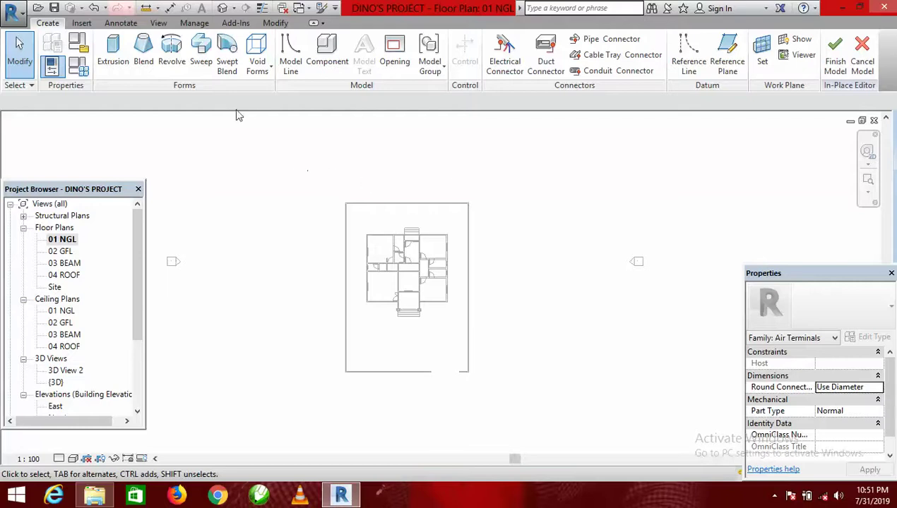
- Start a sweep and sketch its path at a 900 mm offset inside the right-hand boundary wall, from the front corner to the rear corner
left_click(201, 53)
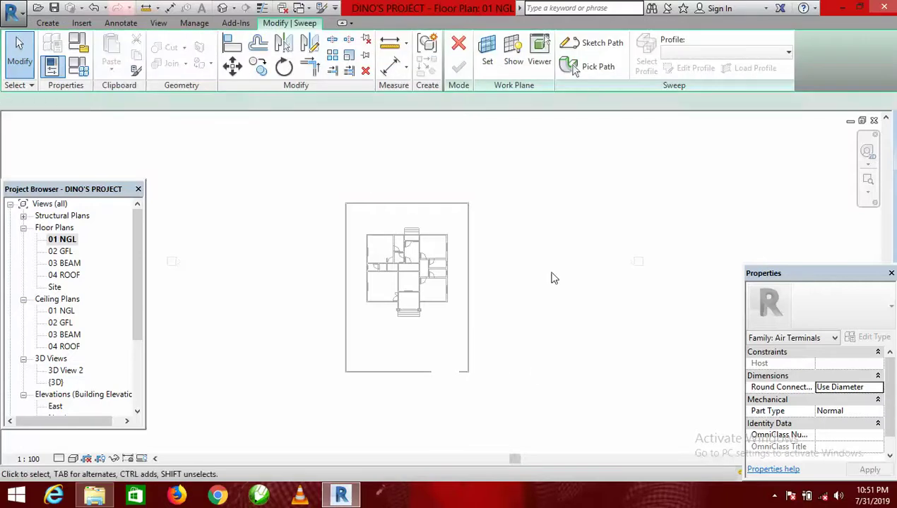
left_click(599, 46)
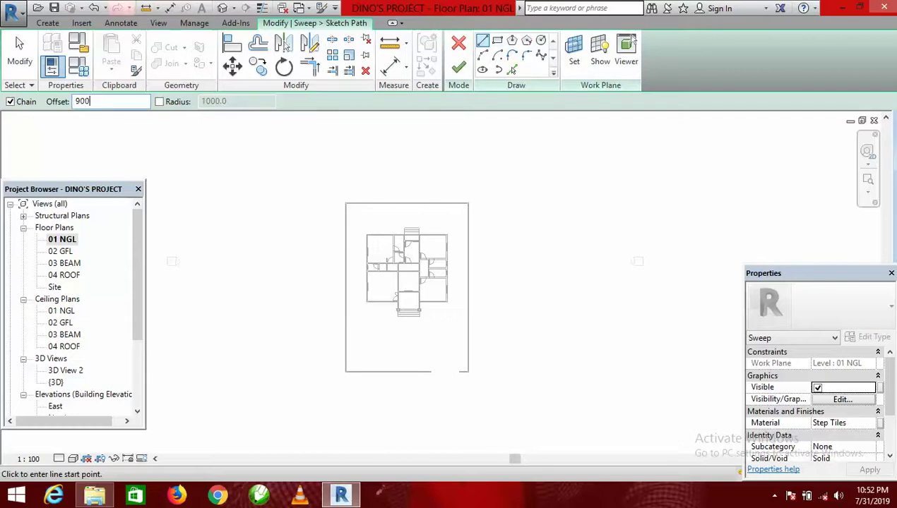
left_click(468, 372)
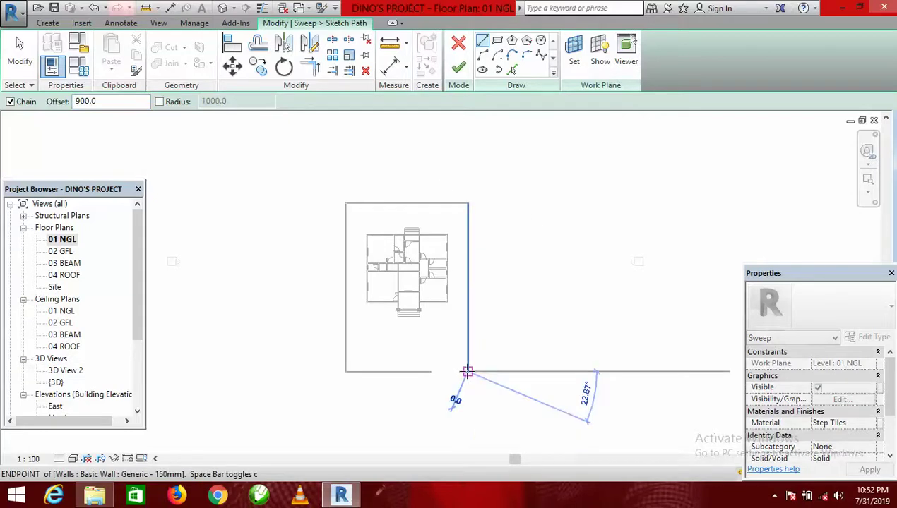
key("Escape")
key("Escape")
scroll(468, 372, "up", 5)
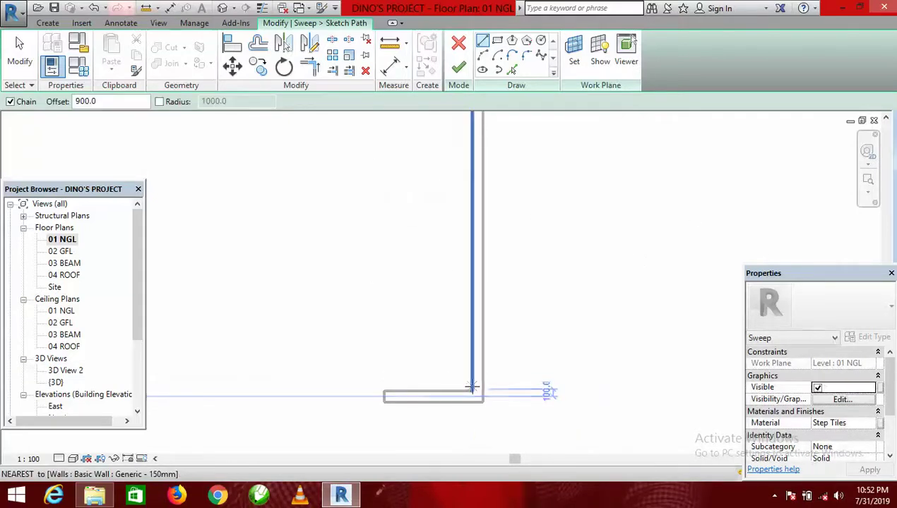
left_click(471, 390)
scroll(480, 350, "down", 5)
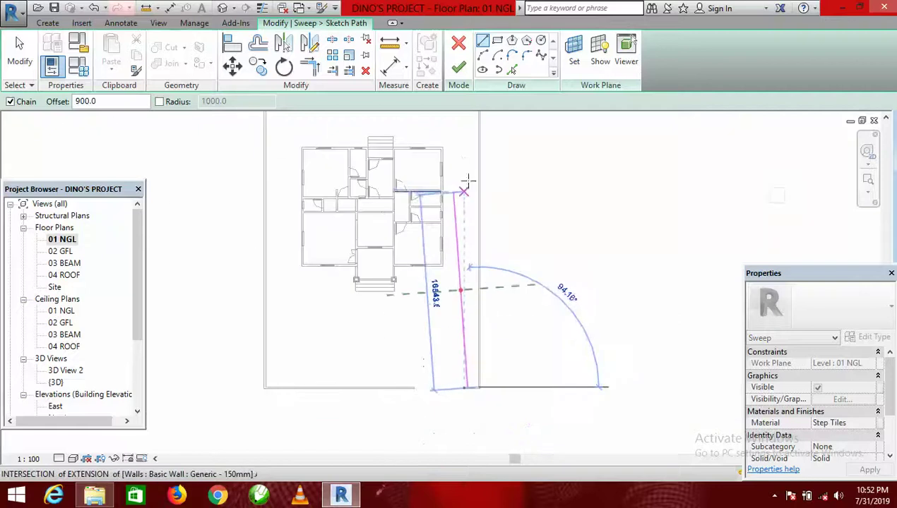
scroll(490, 351, "down", 2)
scroll(486, 209, "up", 5)
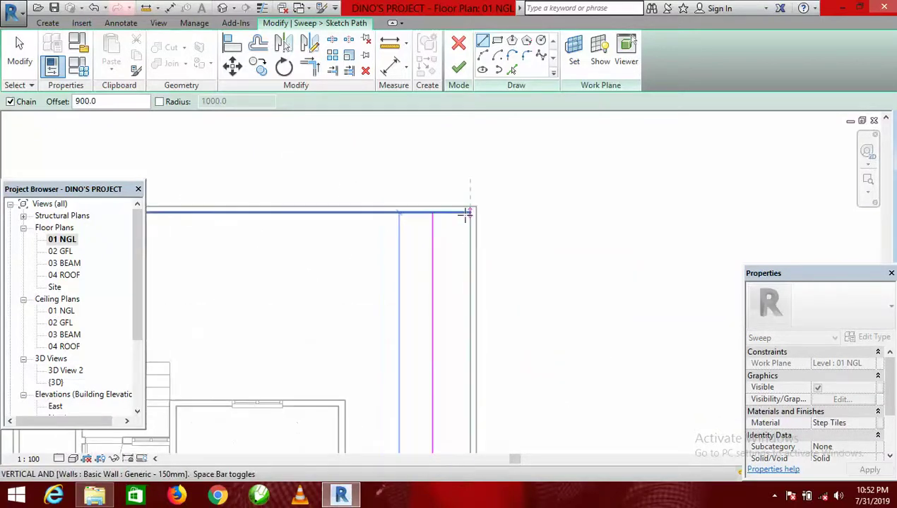
left_click(465, 214)
- Continue the sweep path at the 900 mm offset along the rear, left-hand and front boundary walls, ending at the gate opening
scroll(723, 183, "down", 4)
scroll(465, 188, "up", 6)
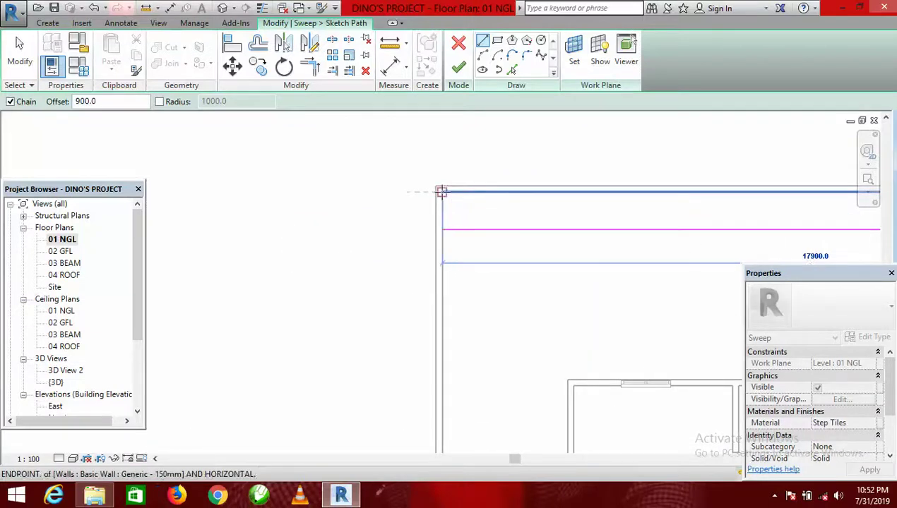
left_click(442, 192)
scroll(385, 187, "down", 5)
scroll(399, 310, "up", 3)
scroll(368, 278, "up", 4)
scroll(296, 285, "down", 2)
scroll(632, 284, "up", 2)
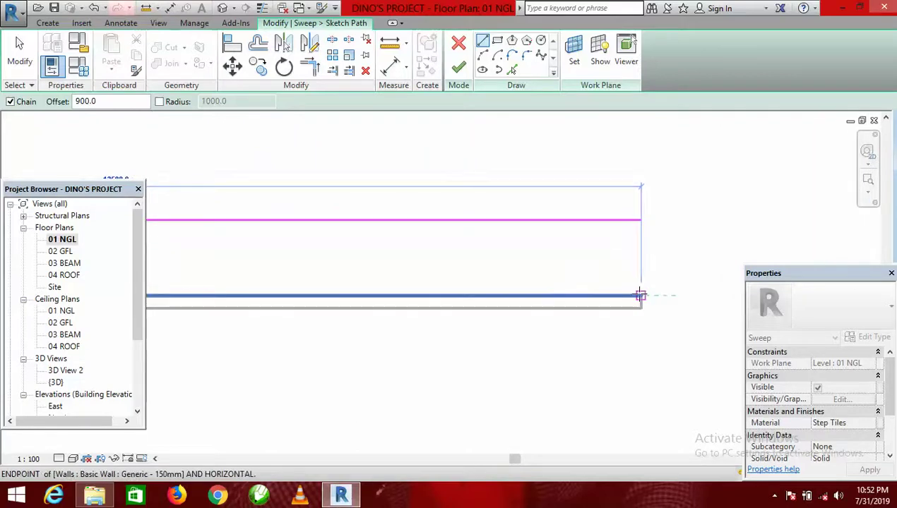
left_click(640, 295)
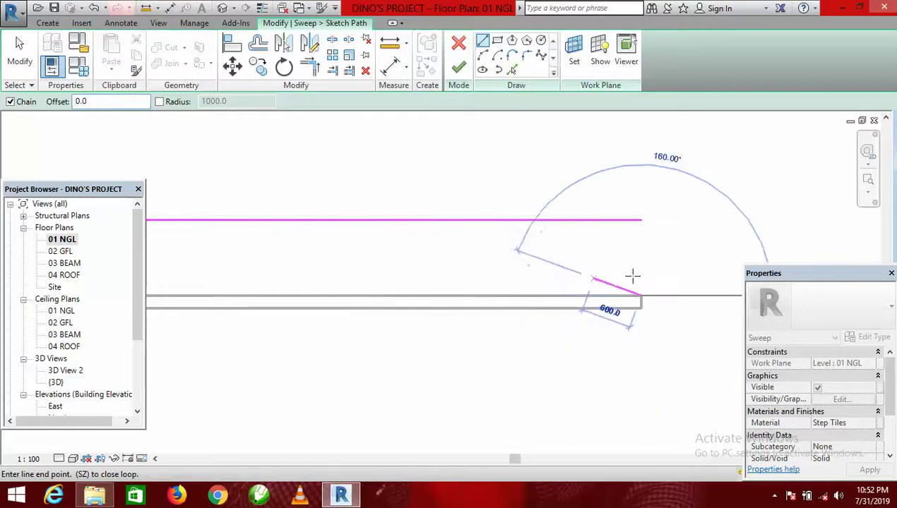
- With the offset set to 0, draw a 900 mm path line at the gate opening from the front wall's end to the offset path
left_click(641, 219)
scroll(497, 298, "down", 3)
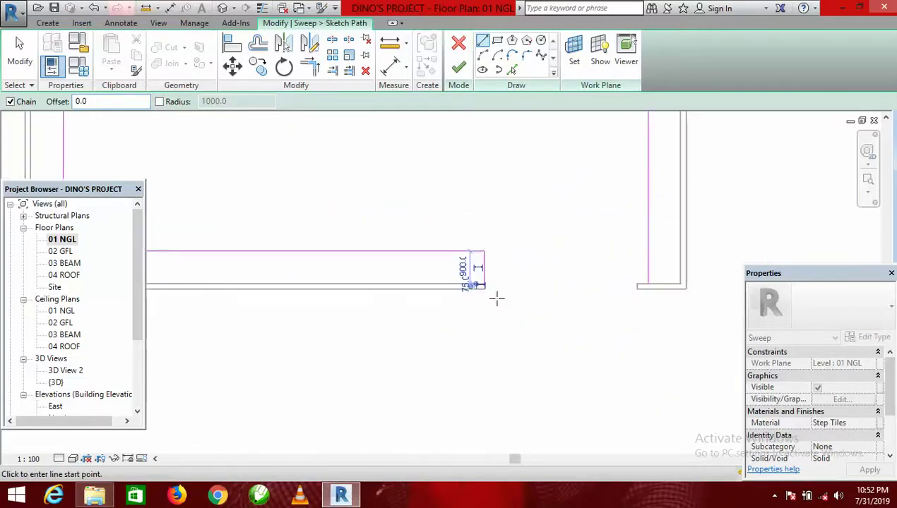
scroll(475, 276, "up", 3)
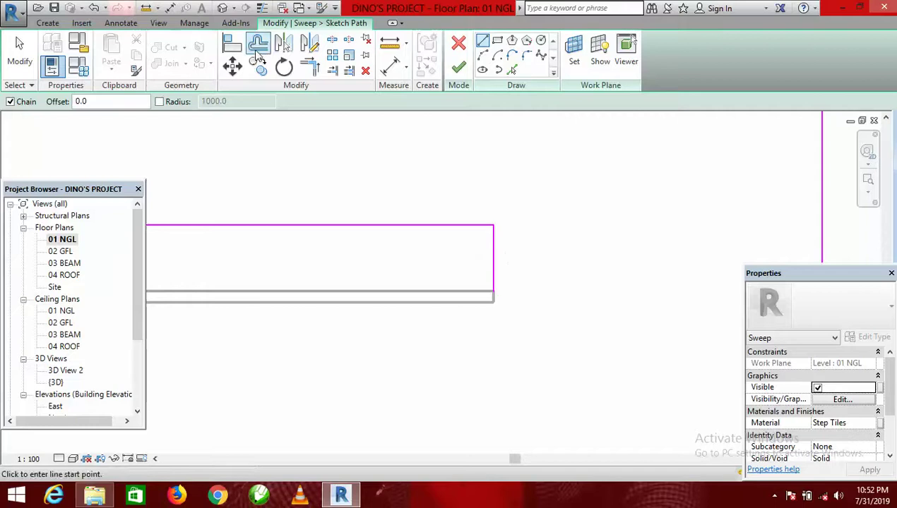
- Offset a copy of the short path line at the gate opening by 100 mm, away from the opening
left_click(258, 46)
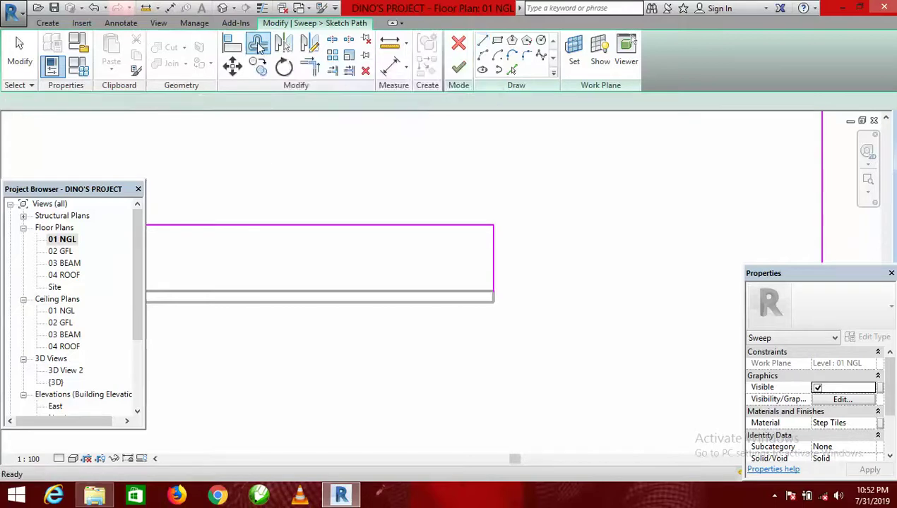
left_click(289, 103)
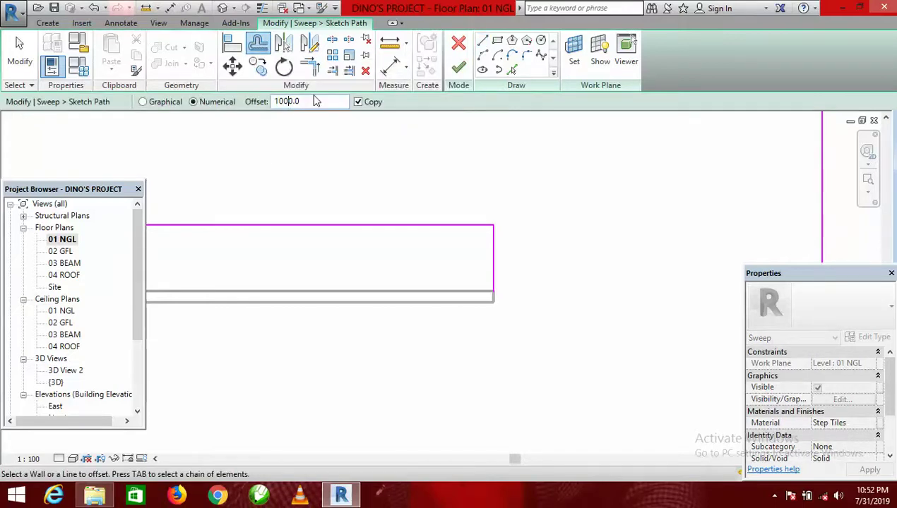
key("BackSpace")
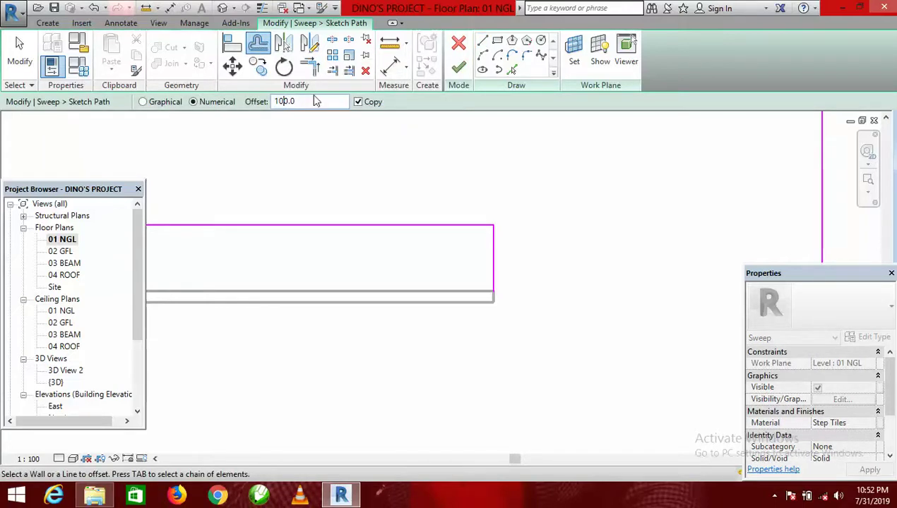
left_click(494, 271)
right_click(538, 225)
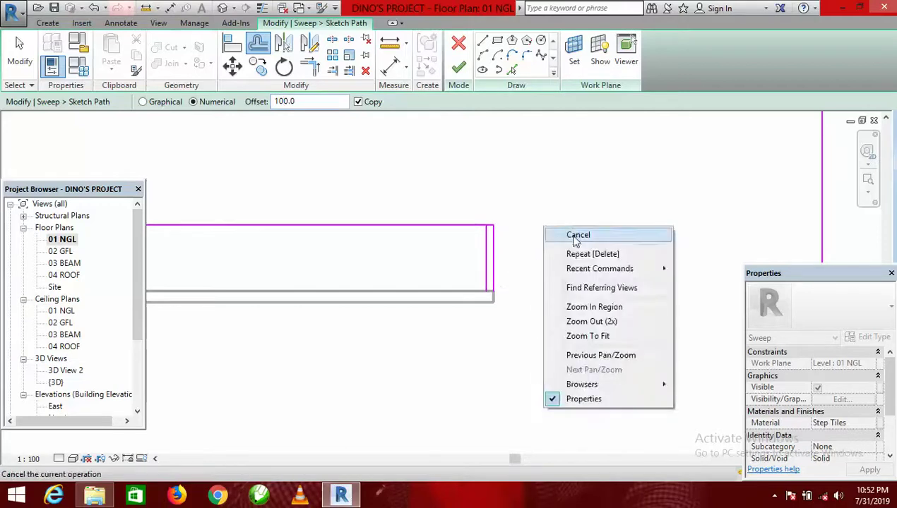
- Delete the original short path line at the front wall's end by the gate opening, keeping its 100 mm offset copy
left_click(569, 234)
scroll(498, 289, "up", 2)
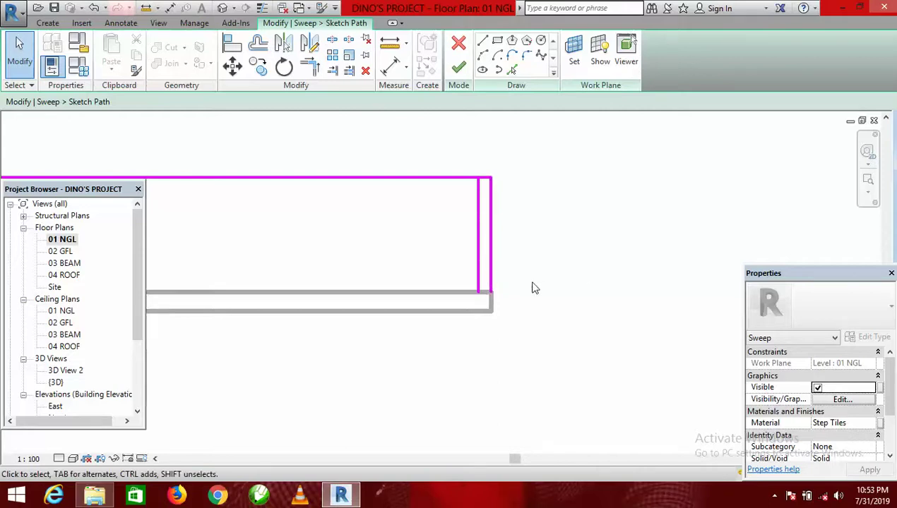
left_click(490, 267)
left_click(365, 70)
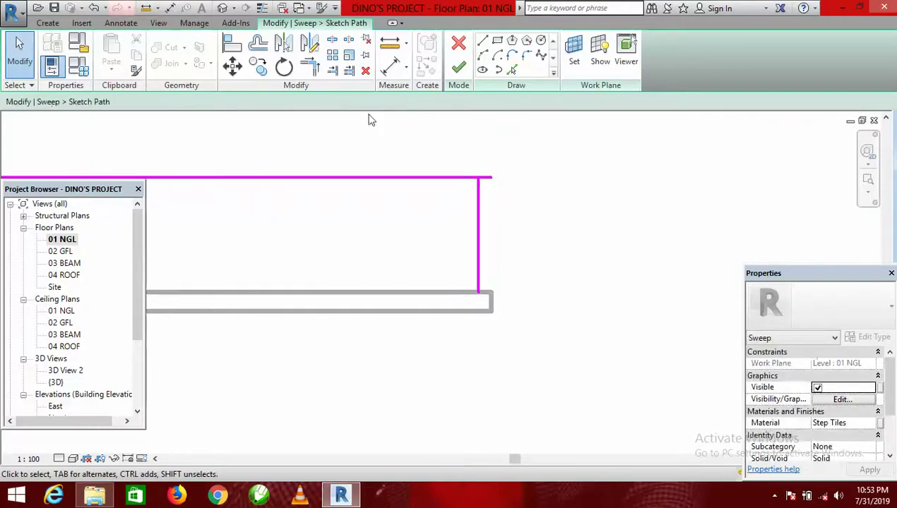
- Trim the front path line to a corner with the remaining short line at the gate opening
left_click(459, 179)
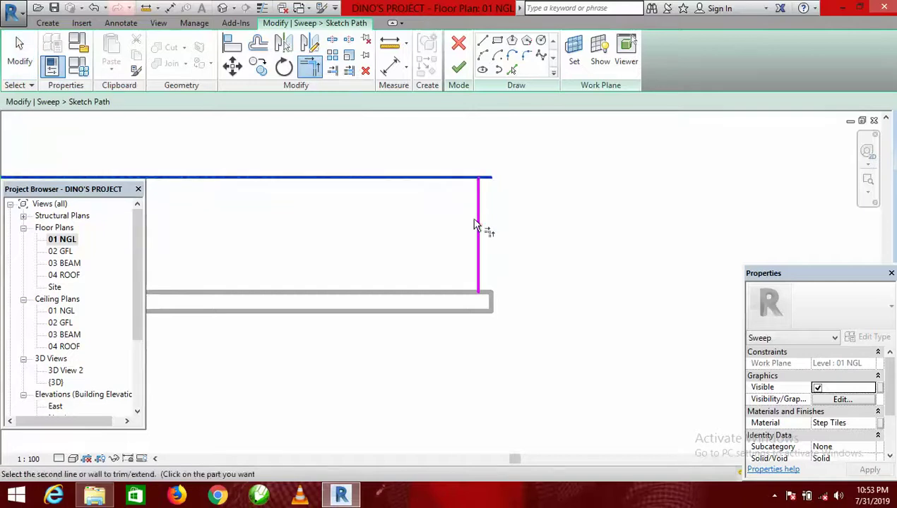
left_click(479, 240)
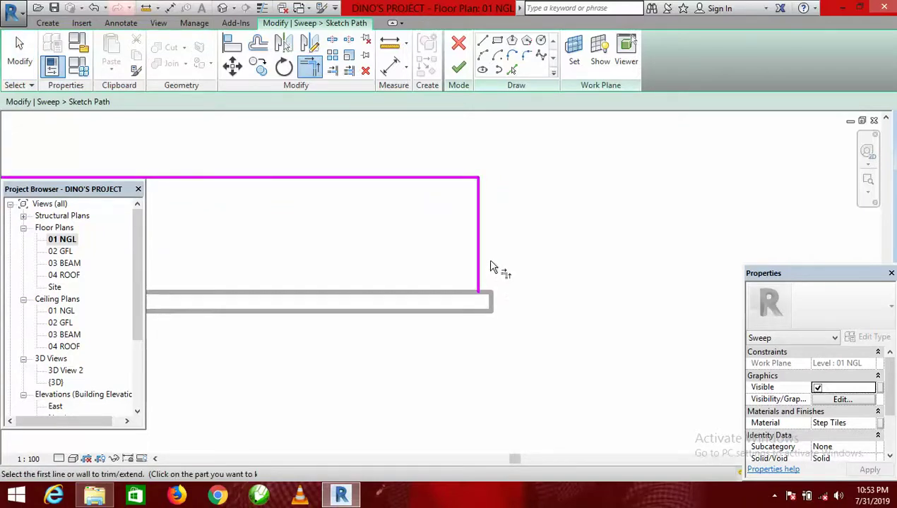
scroll(350, 266, "down", 3)
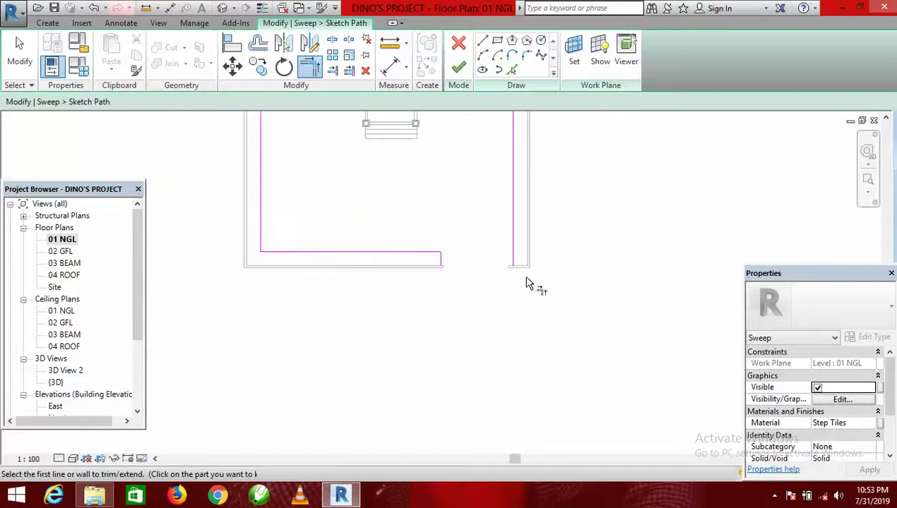
scroll(444, 259, "up", 4)
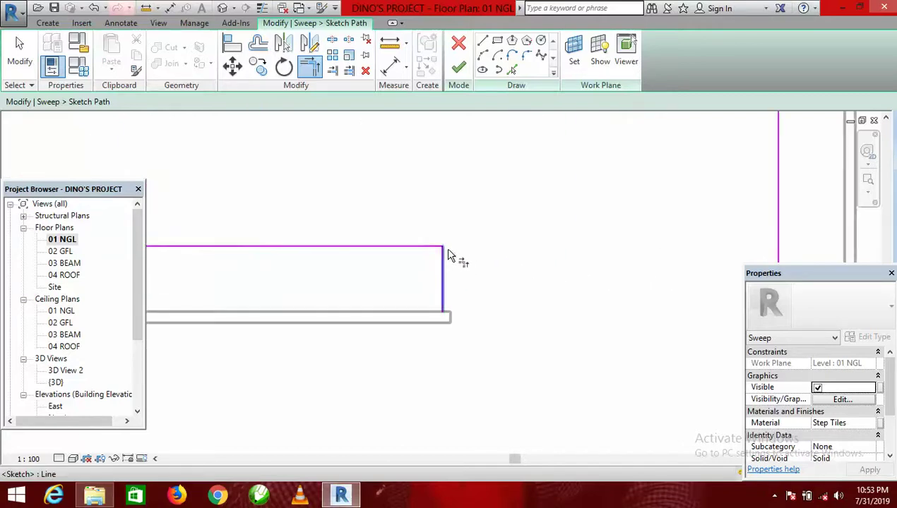
key("Escape")
key("Escape")
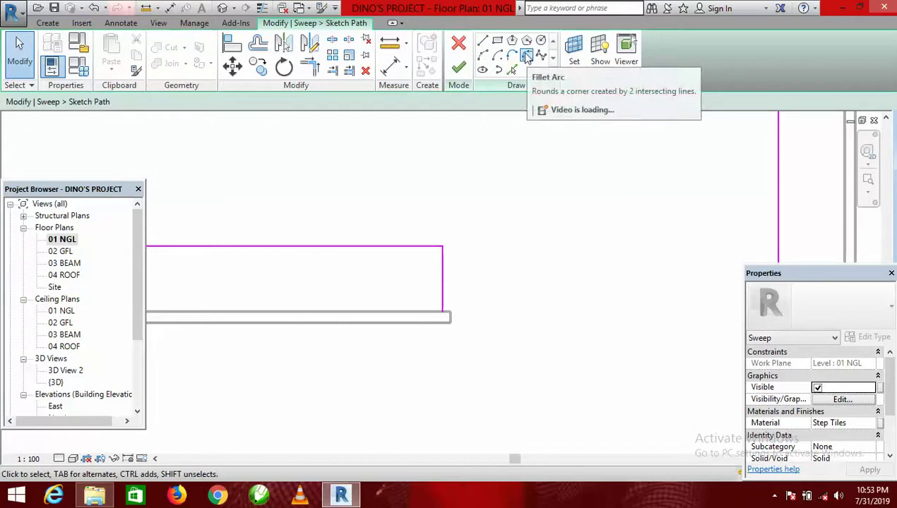
- Round the path corner at the gate opening with a fillet arc of about 700 mm radius
left_click(526, 58)
scroll(410, 250, "up", 1)
left_click(422, 245)
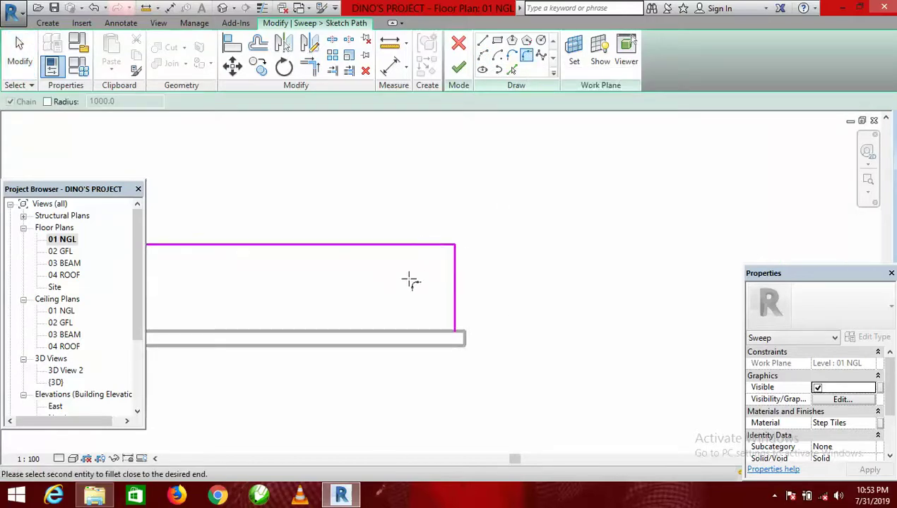
left_click(454, 284)
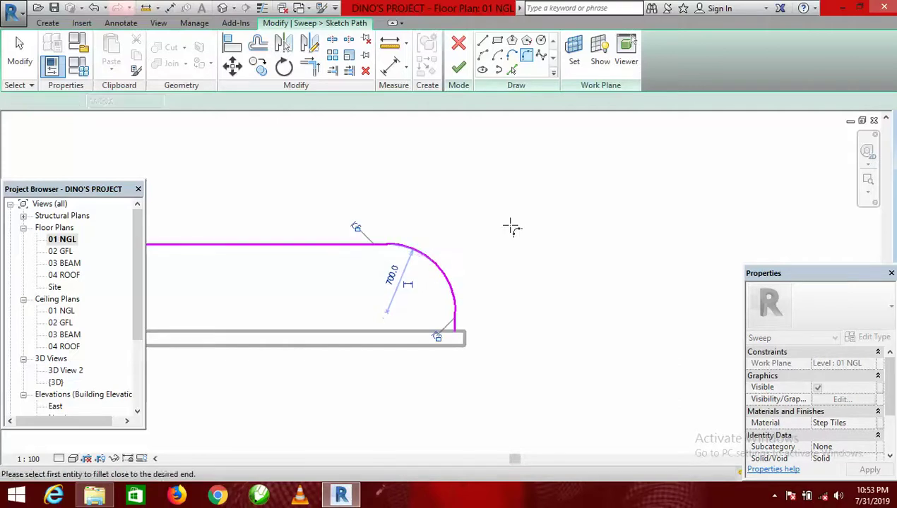
left_click(441, 276)
right_click(480, 204)
left_click(514, 212)
left_click(435, 266)
right_click(477, 226)
left_click(514, 233)
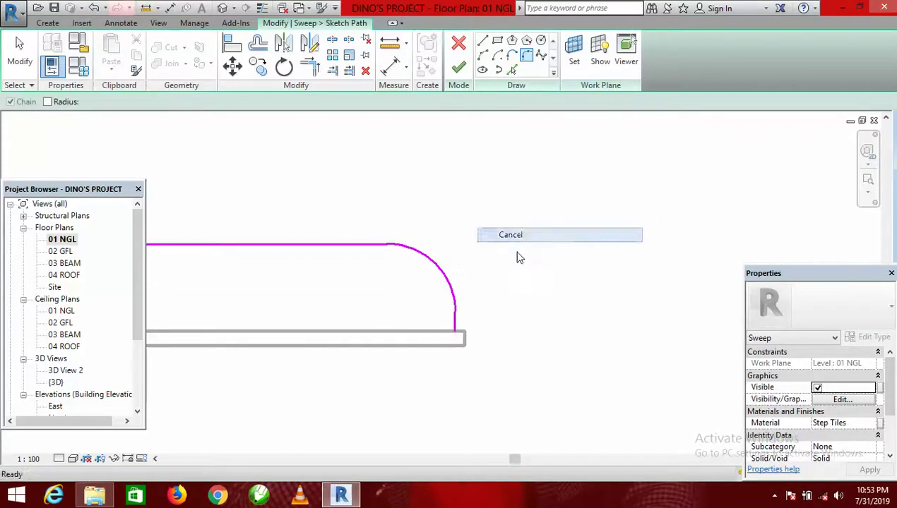
- Set the radius of the fillet arc at the gate opening to 600 mm and finish the sweep path
left_click(437, 269)
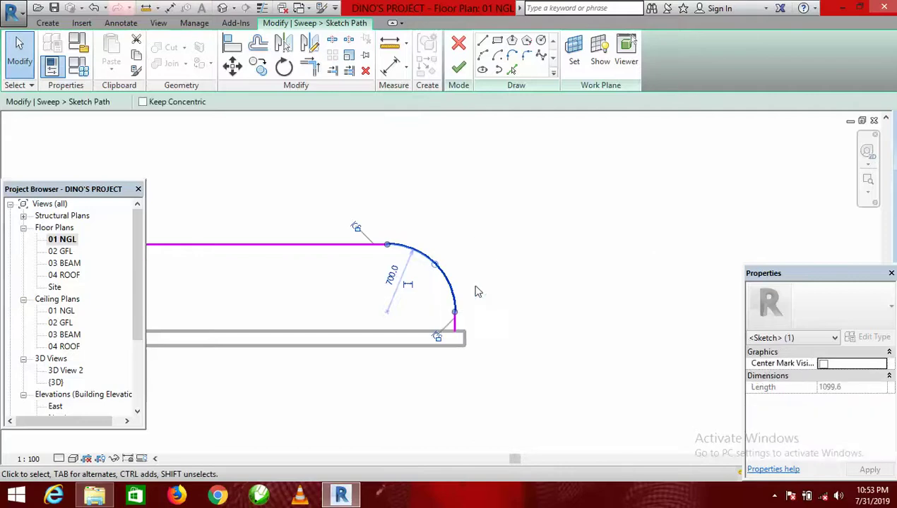
left_click(392, 278)
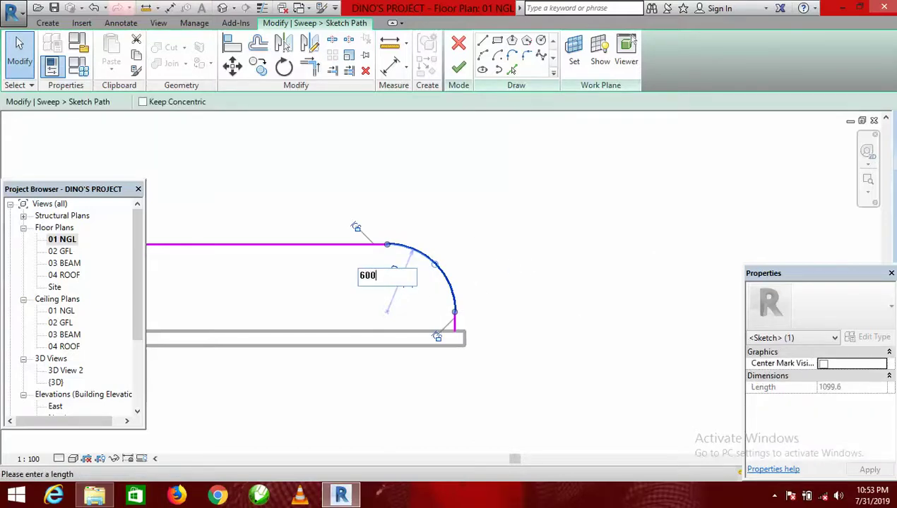
key("Return")
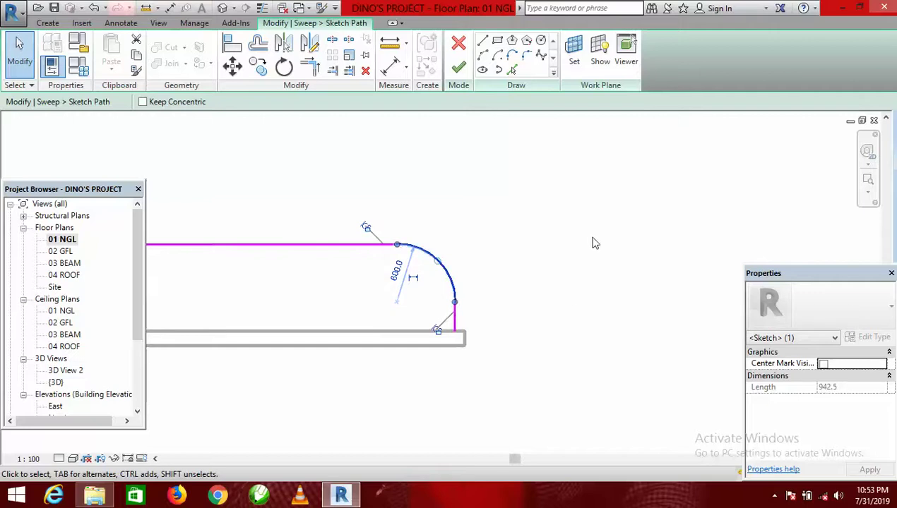
left_click(593, 244)
scroll(409, 244, "down", 1)
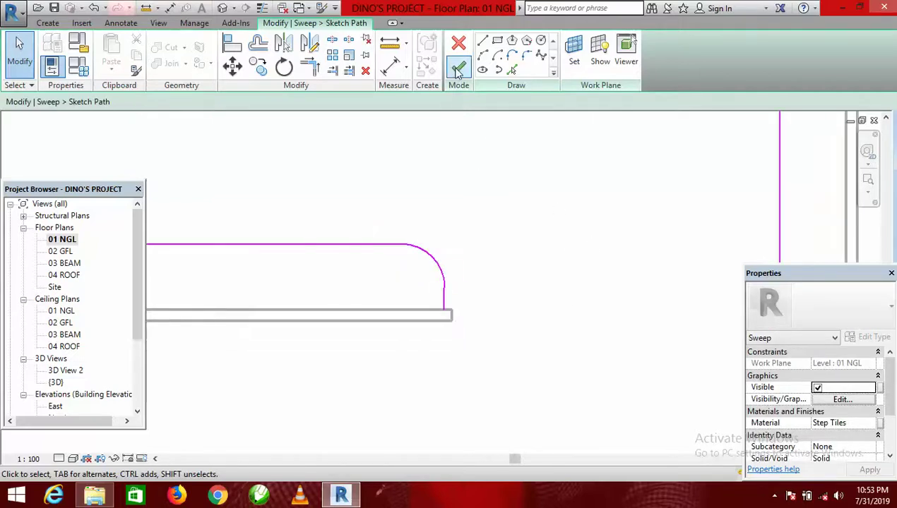
left_click(458, 71)
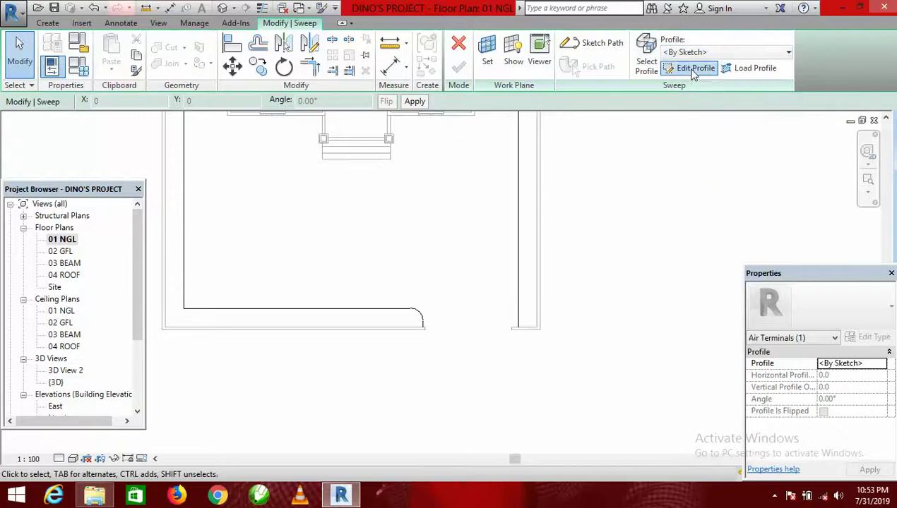
- Start editing the sweep's sketched profile in the South elevation view
left_click(694, 68)
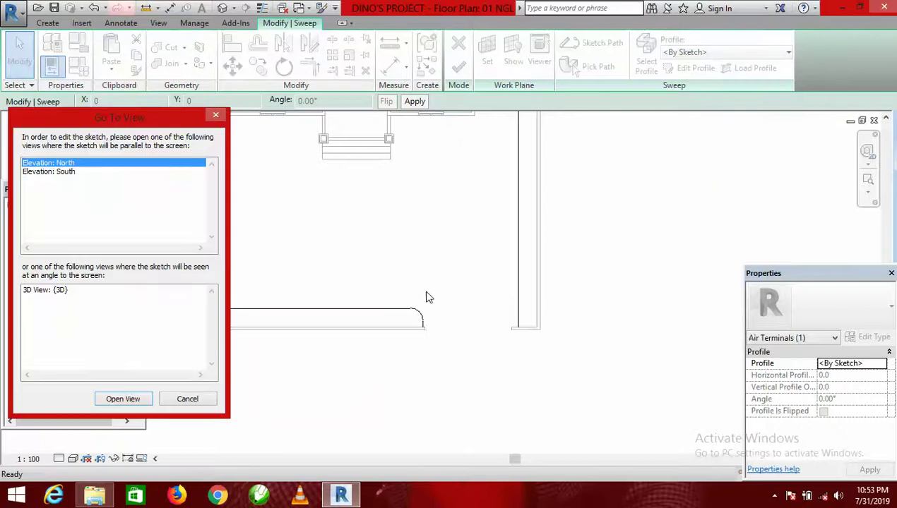
left_click(60, 173)
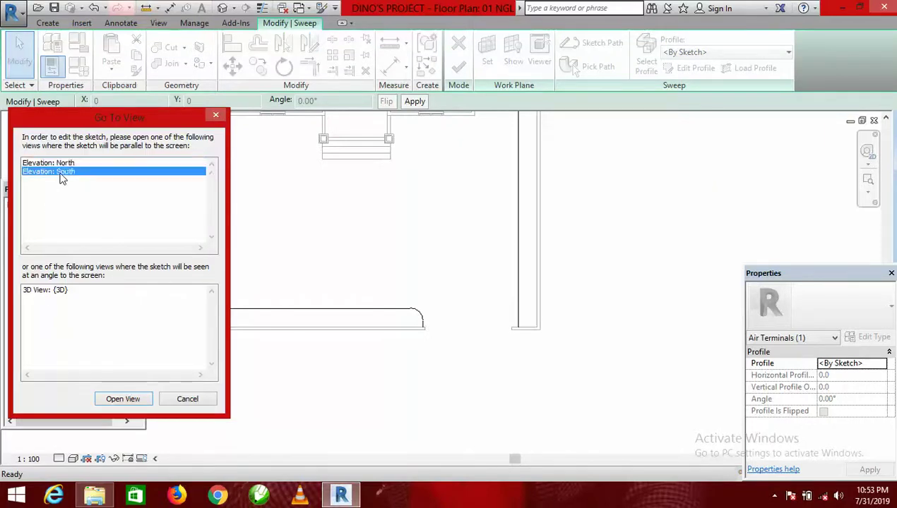
left_click(124, 399)
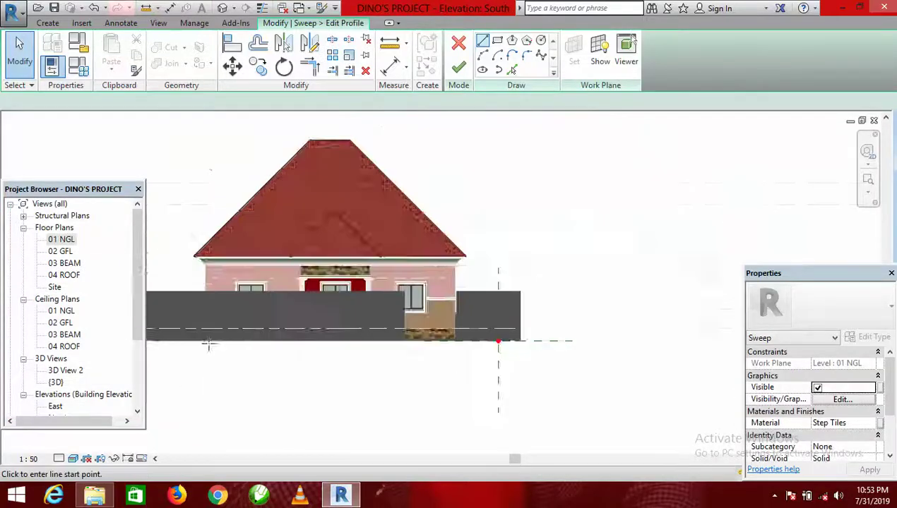
- Draw a 225 mm vertical profile line up from the path's reference point, with a 50 mm horizontal line leftward from its upper end
scroll(452, 331, "up", 5)
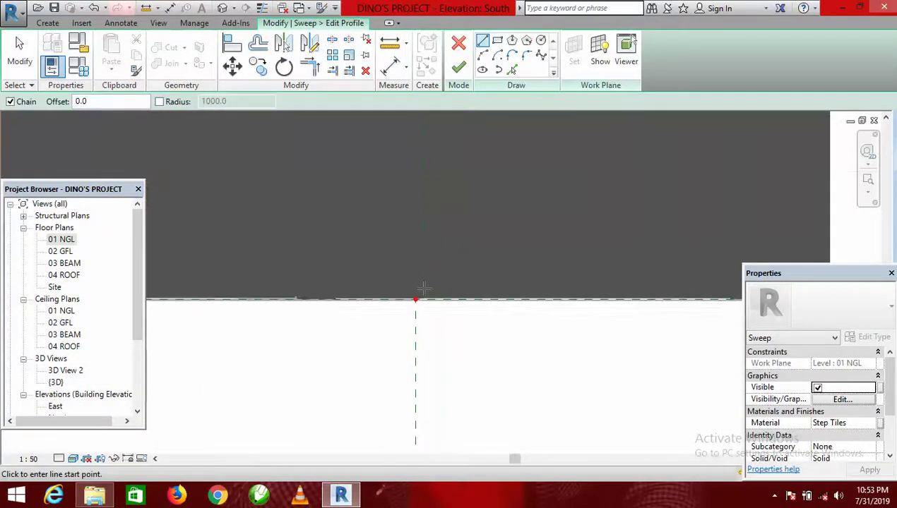
left_click(415, 300)
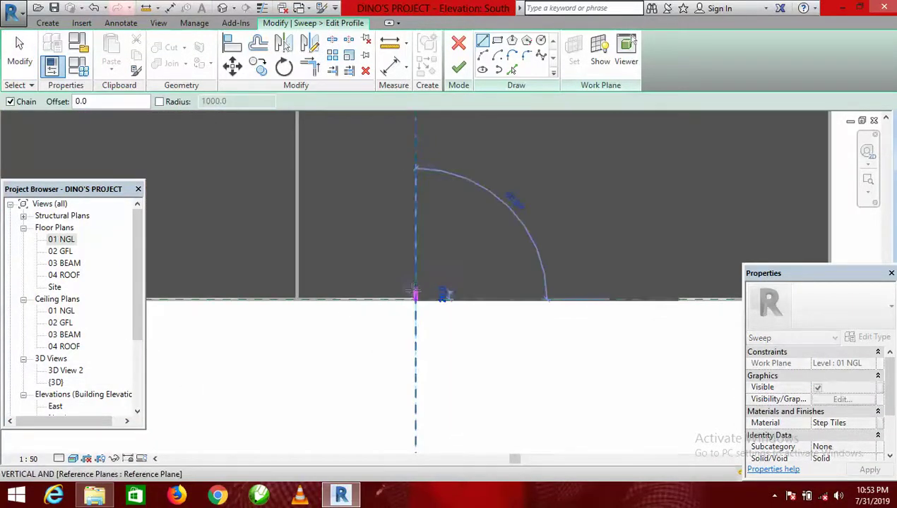
type("2")
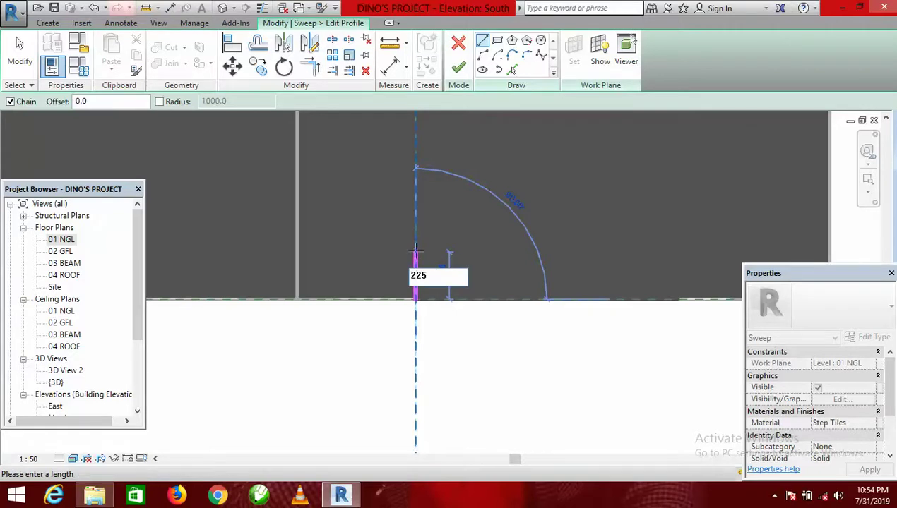
type("25")
key("Return")
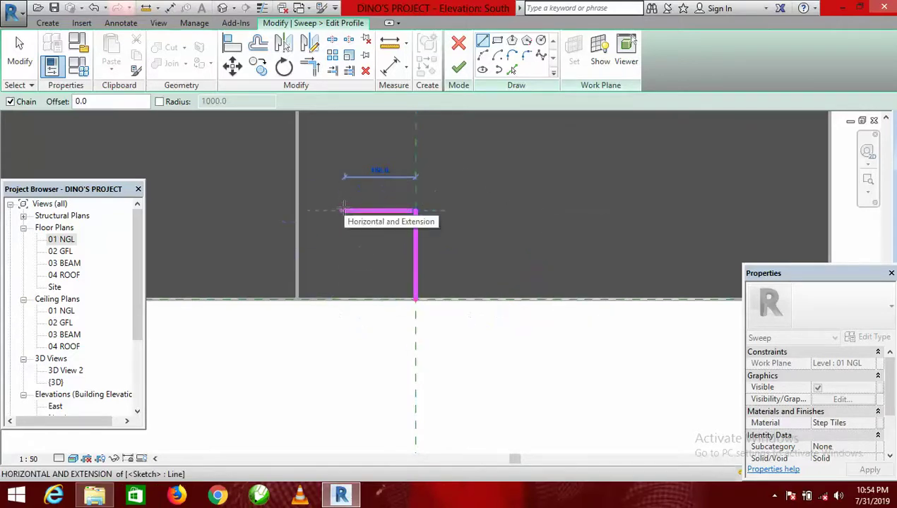
type("5")
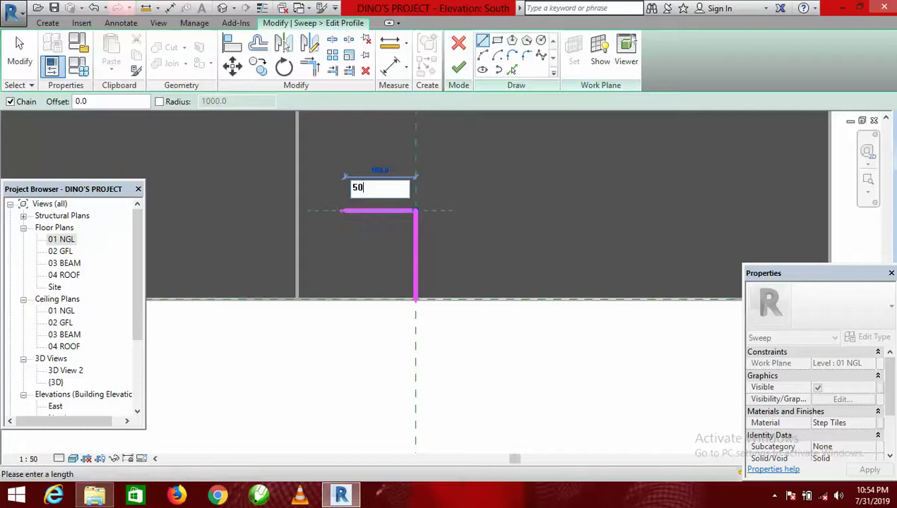
type("0")
key("Return")
key("Escape")
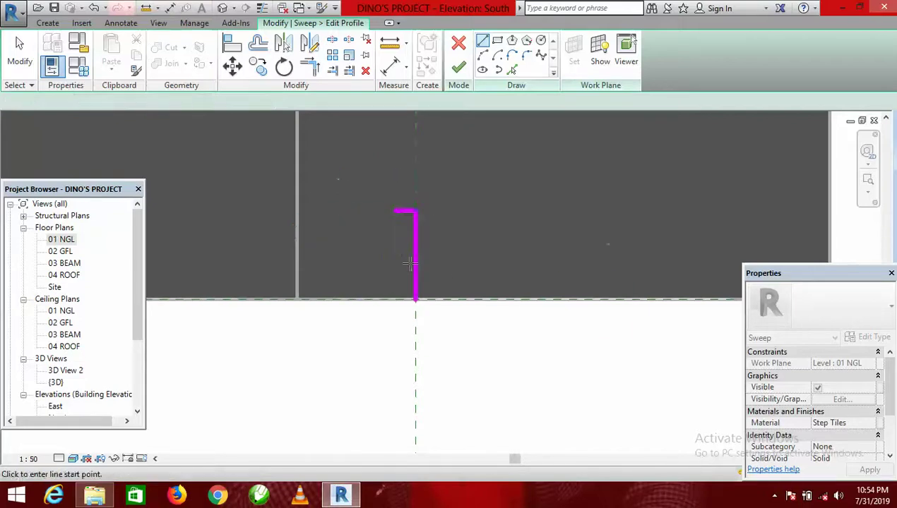
- Close the profile with a 100 mm base from the reference point, a 150 mm vertical side and a slanted line, and finish the sweep
left_click(415, 300)
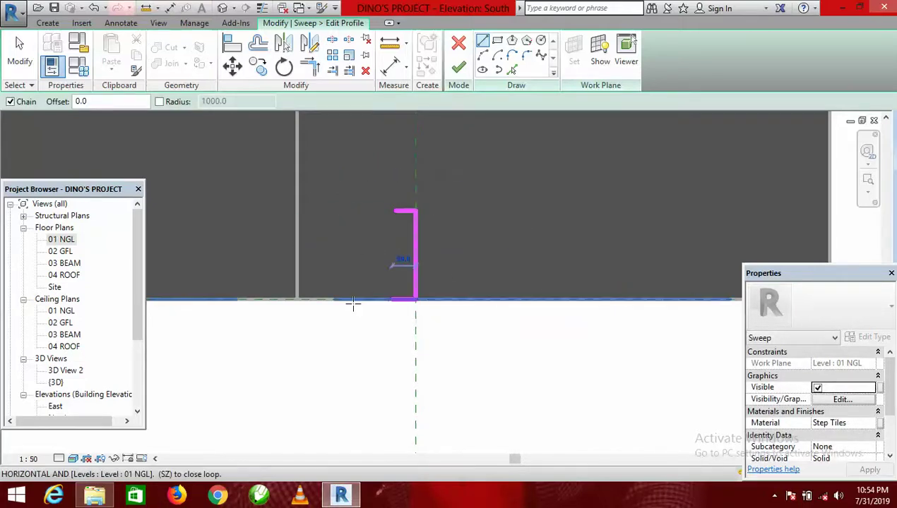
type("10")
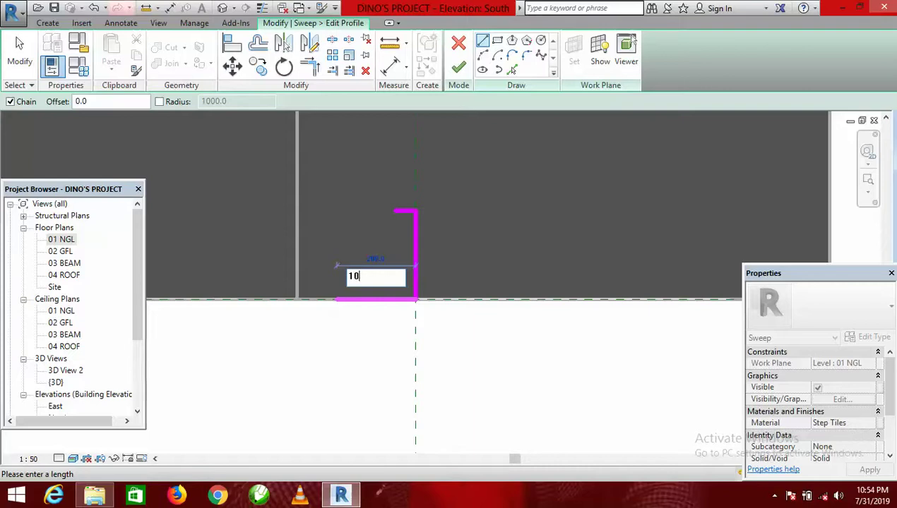
type("0")
key("Return")
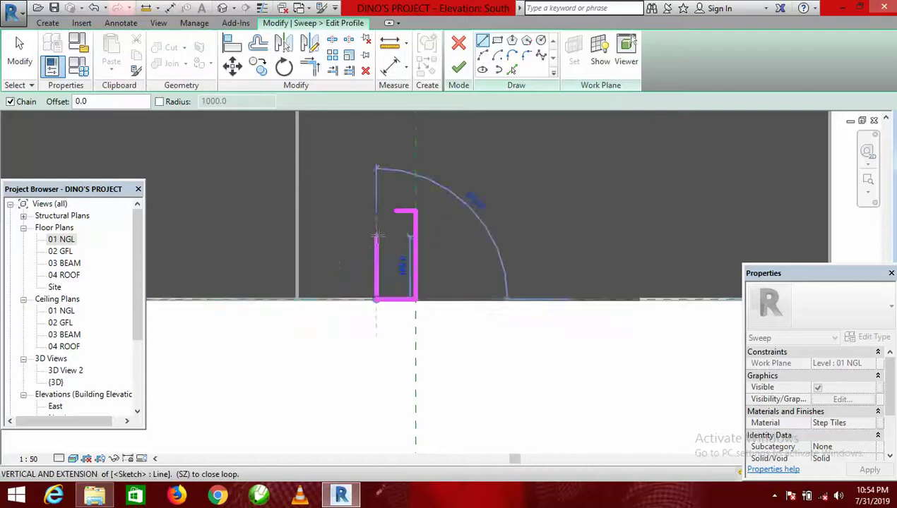
type("1 : ")
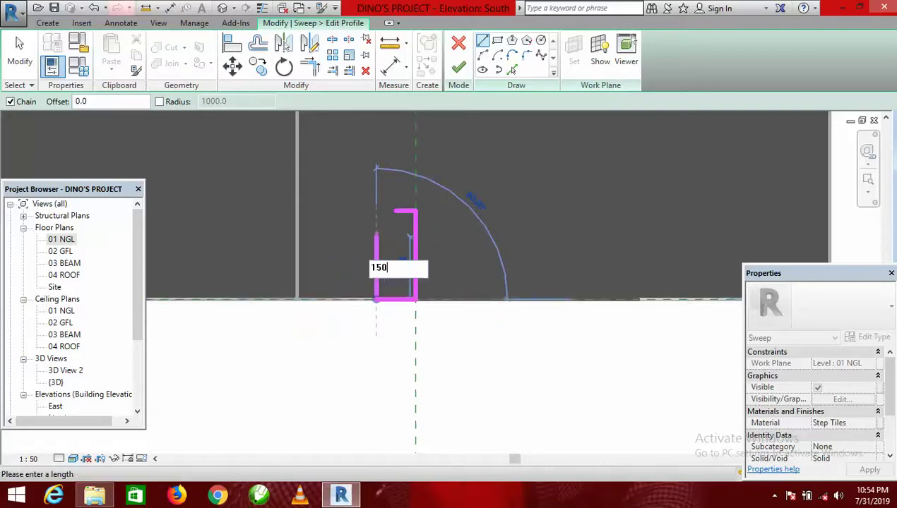
type("50")
key("Return")
left_click(396, 210)
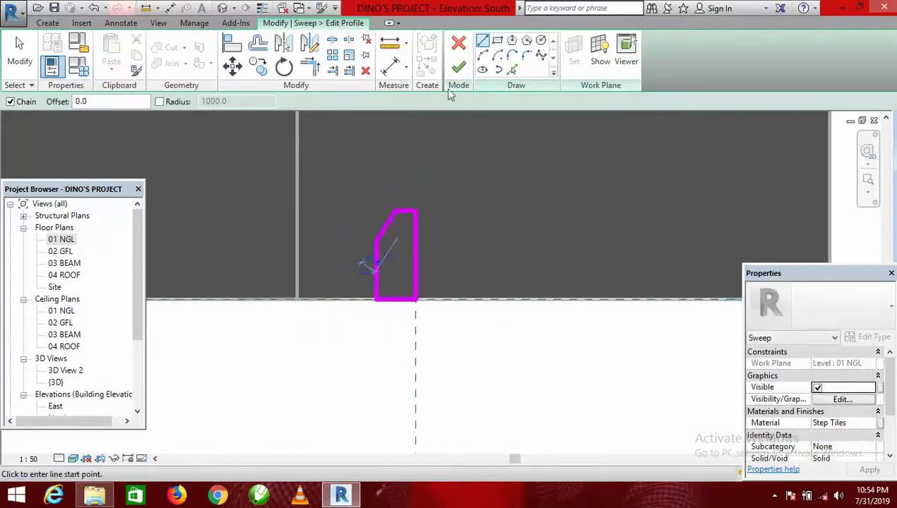
left_click(459, 70)
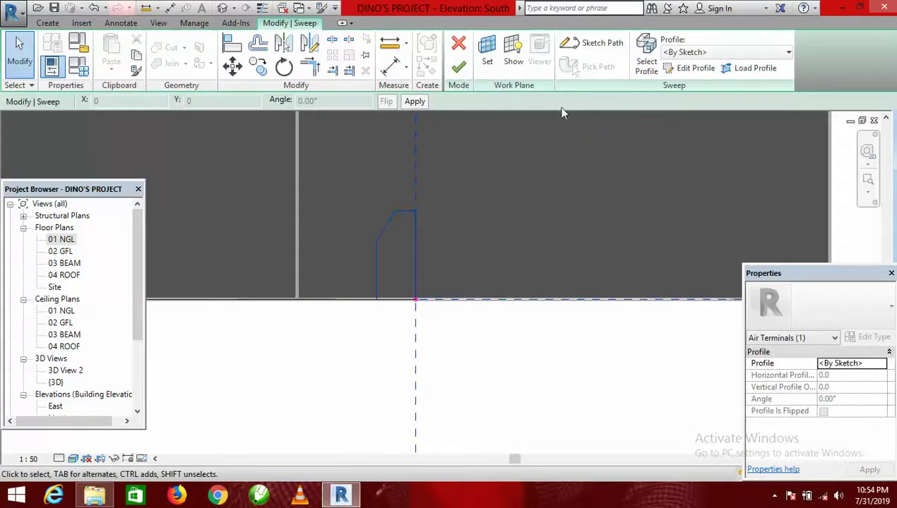
left_click(458, 67)
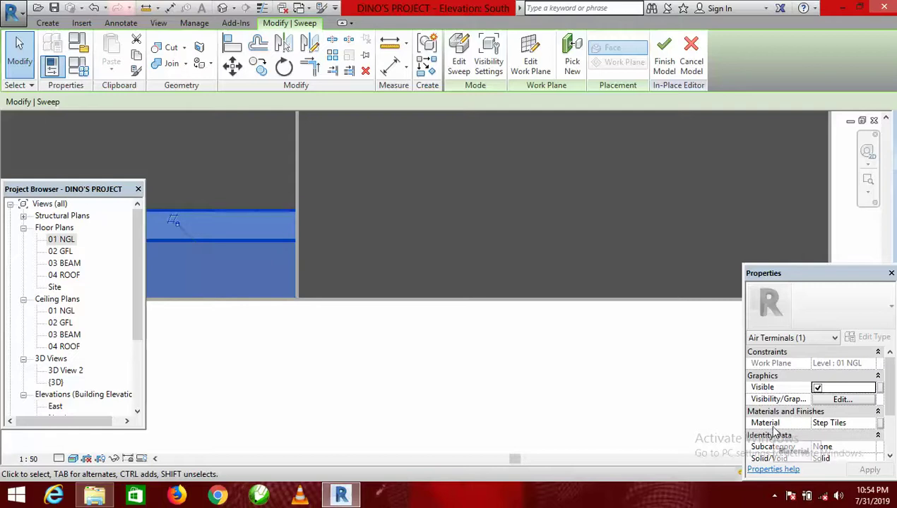
- Assign the Gypsum Wall Board material to the kerb sweep and finish the in-place model
left_click(838, 423)
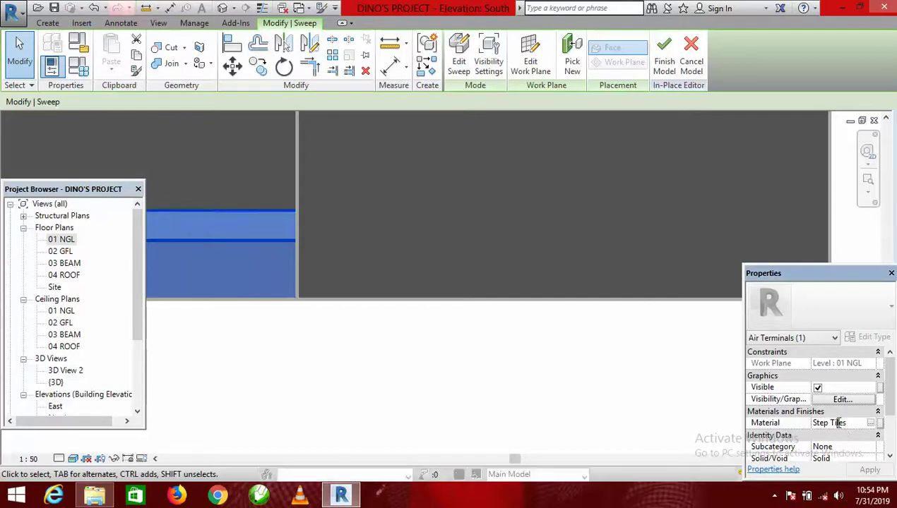
left_click(872, 423)
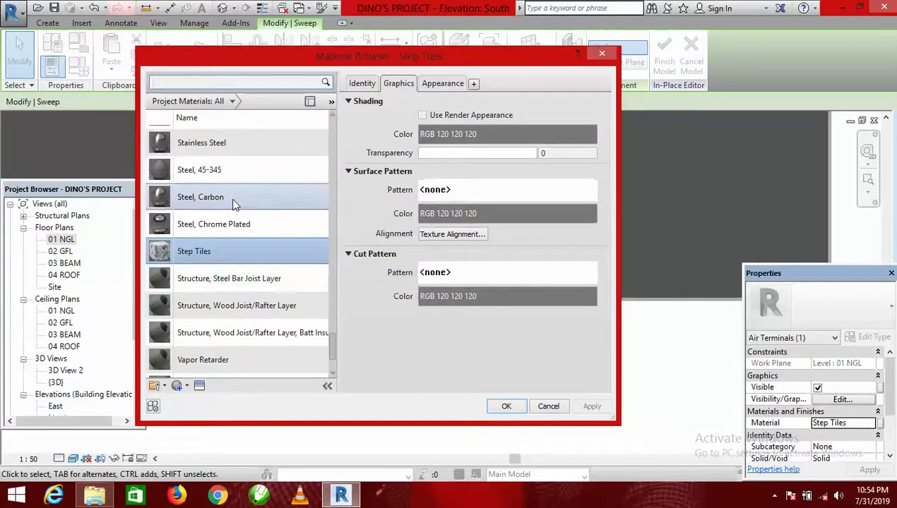
scroll(230, 198, "up", 15)
scroll(255, 233, "down", 4)
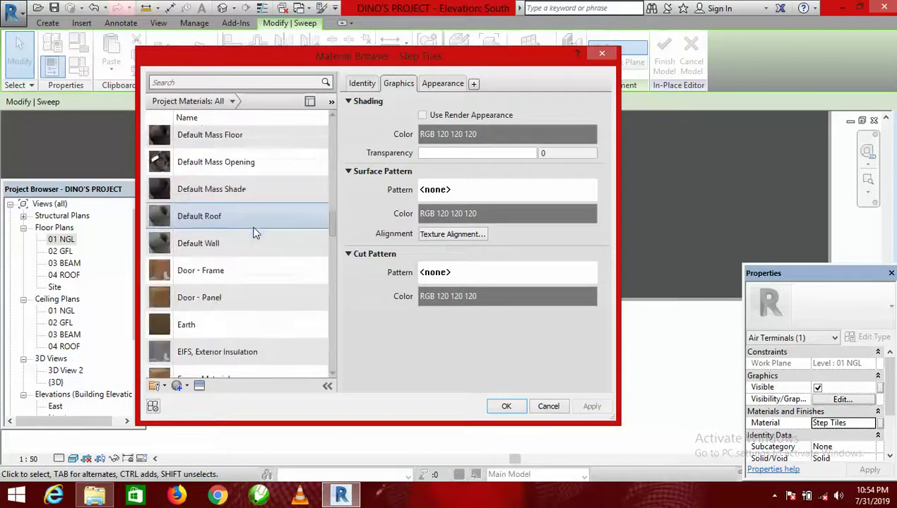
scroll(255, 226, "down", 3)
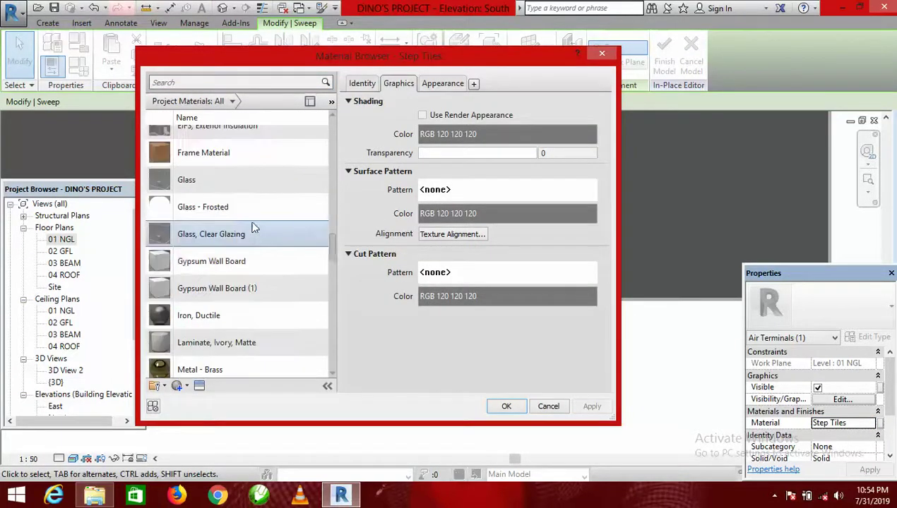
left_click(218, 265)
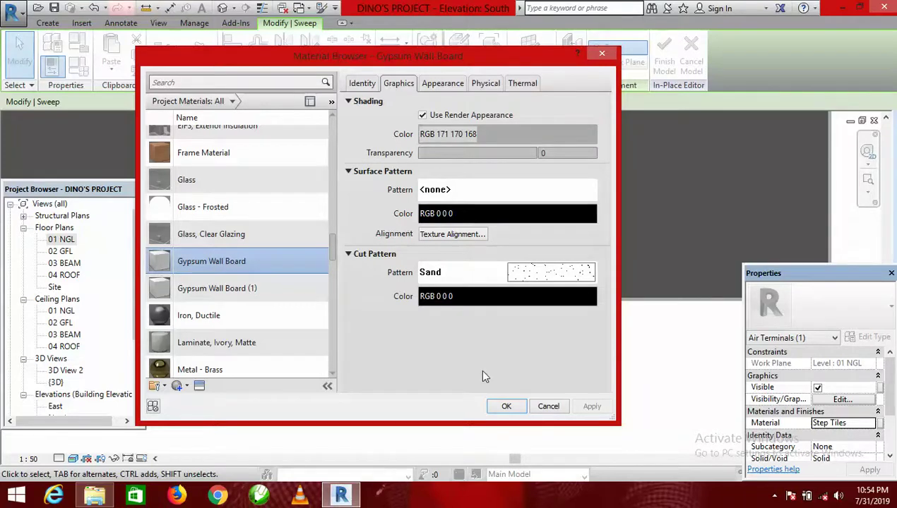
left_click(507, 408)
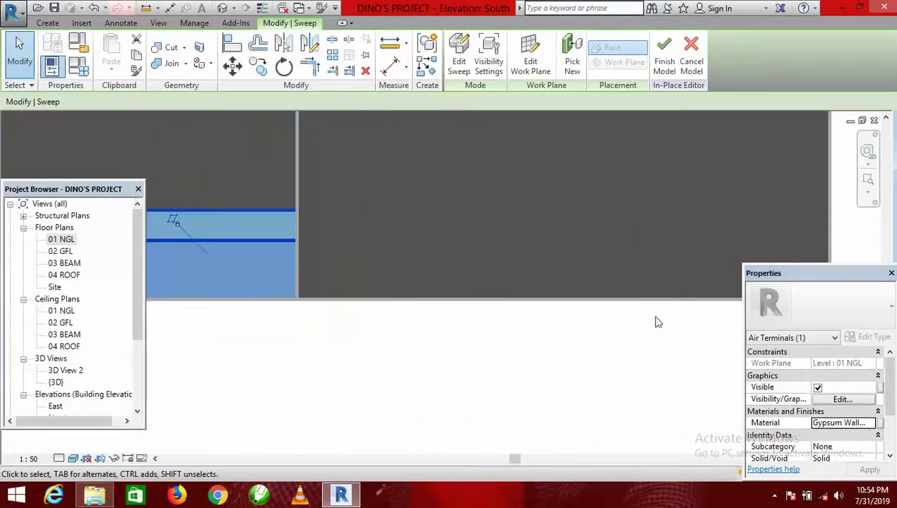
left_click(663, 64)
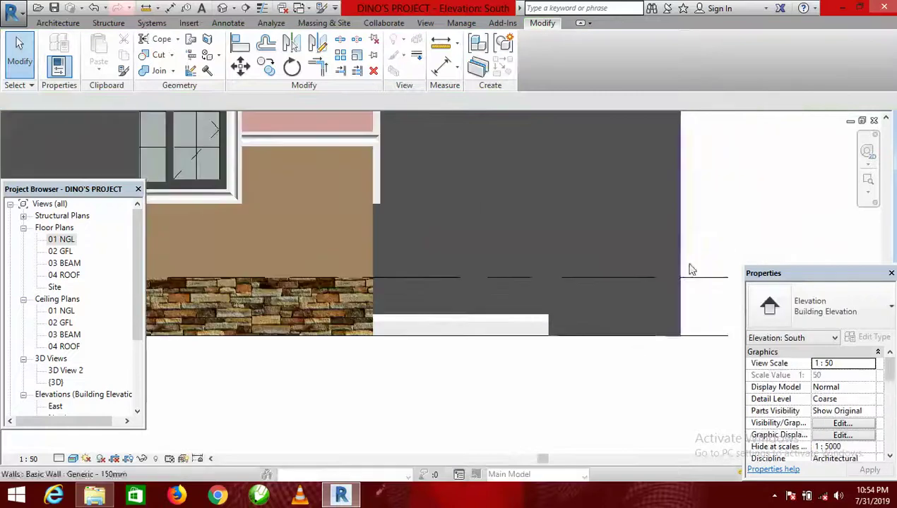
- Examine the finished kerb along the boundary wall and the paving around the entrance in the default 3D view
scroll(720, 234, "down", 2)
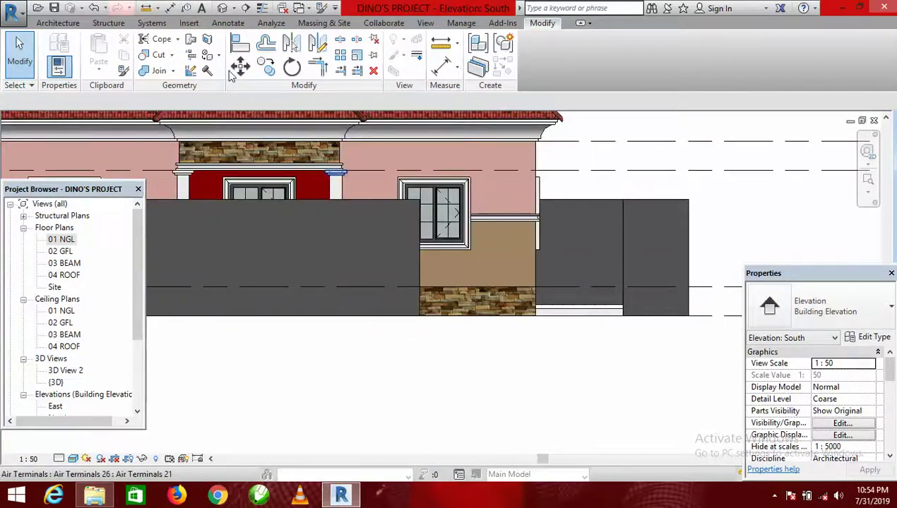
scroll(459, 274, "down", 2)
scroll(476, 340, "down", 1)
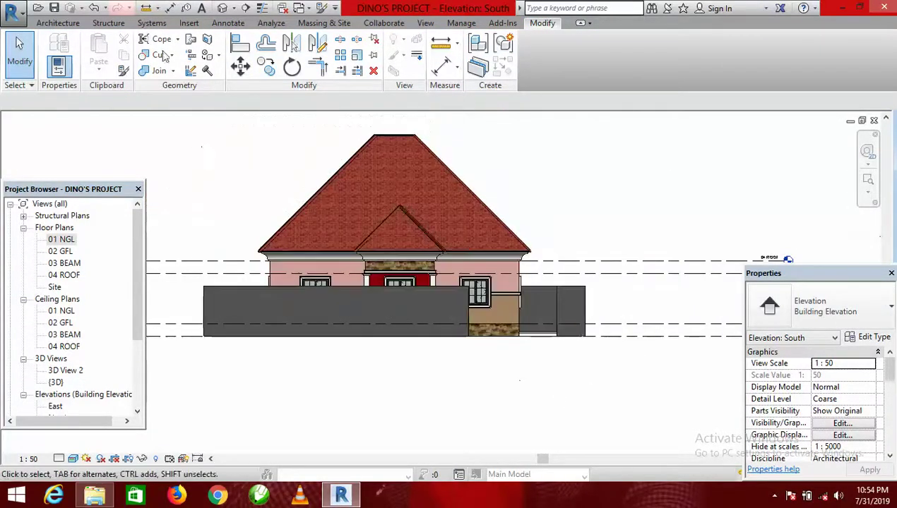
left_click(222, 8)
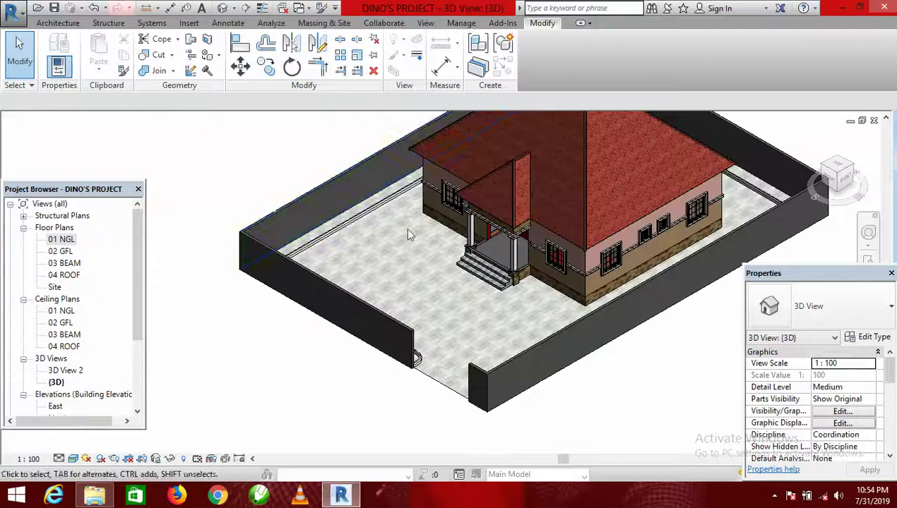
scroll(376, 220, "up", 5)
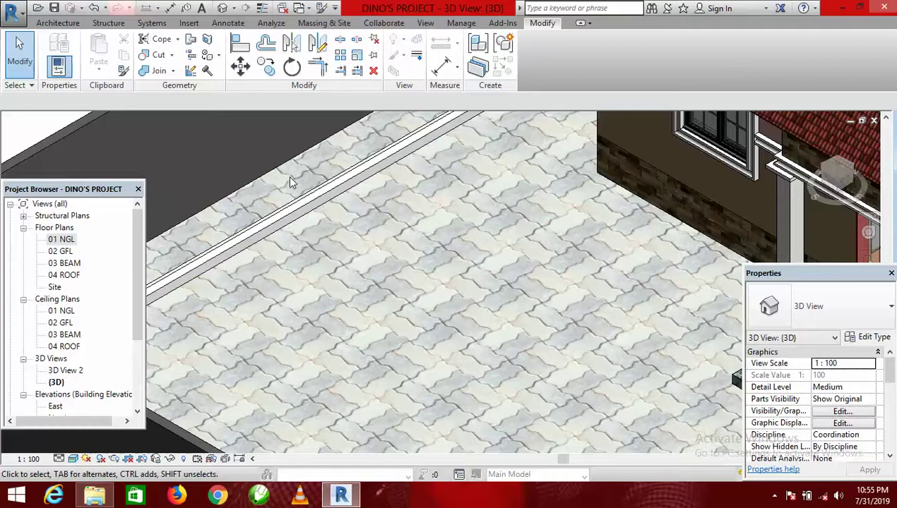
scroll(311, 165, "down", 2)
scroll(280, 207, "down", 3)
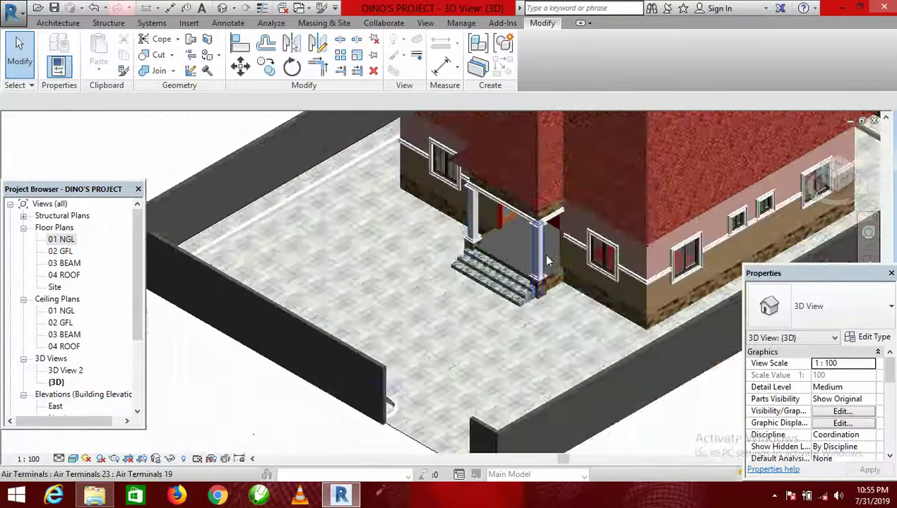
scroll(581, 305, "up", 3)
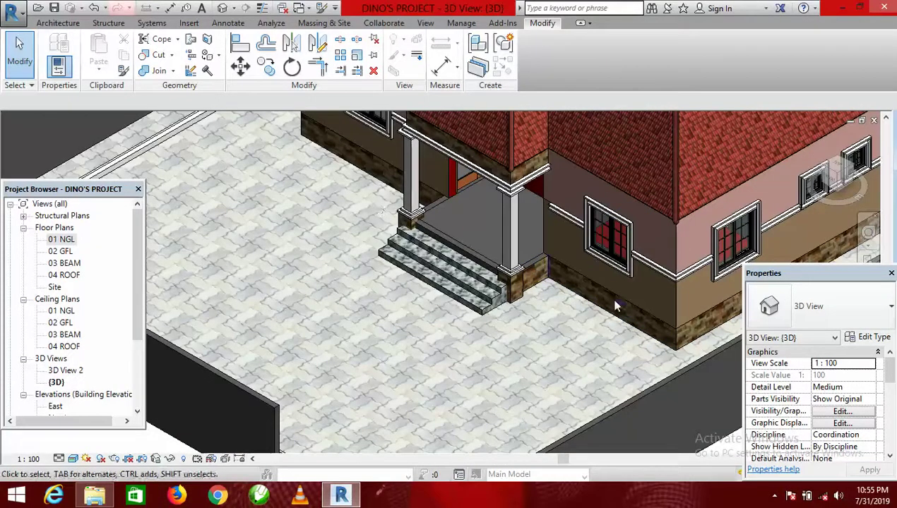
scroll(537, 290, "down", 2)
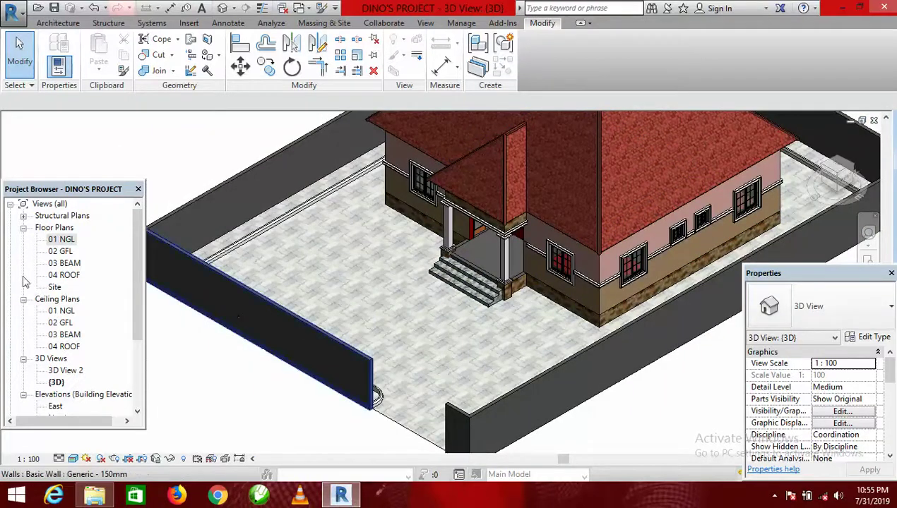
- Start a new in-place Air Terminals model with the default name in the 01 NGL floor plan and begin sketching a sweep path
double_click(62, 240)
scroll(442, 268, "down", 3)
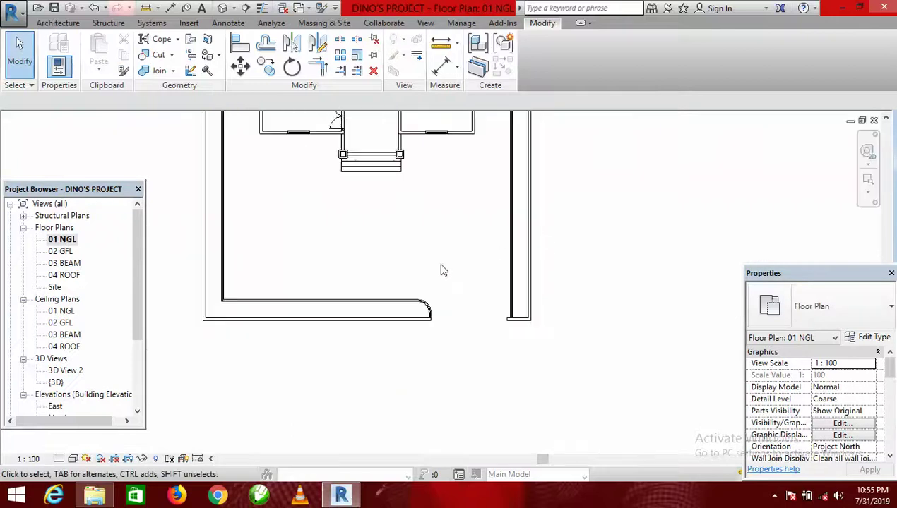
scroll(406, 200, "up", 4)
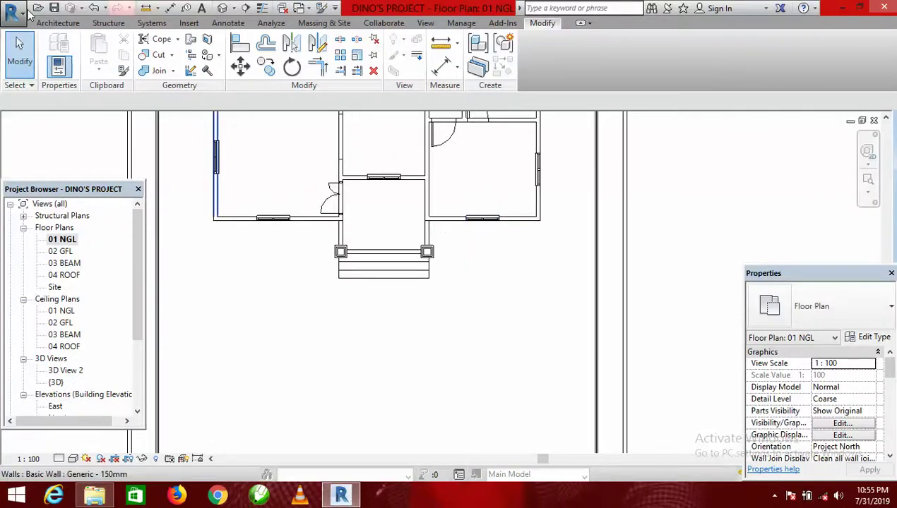
left_click(58, 23)
left_click(157, 67)
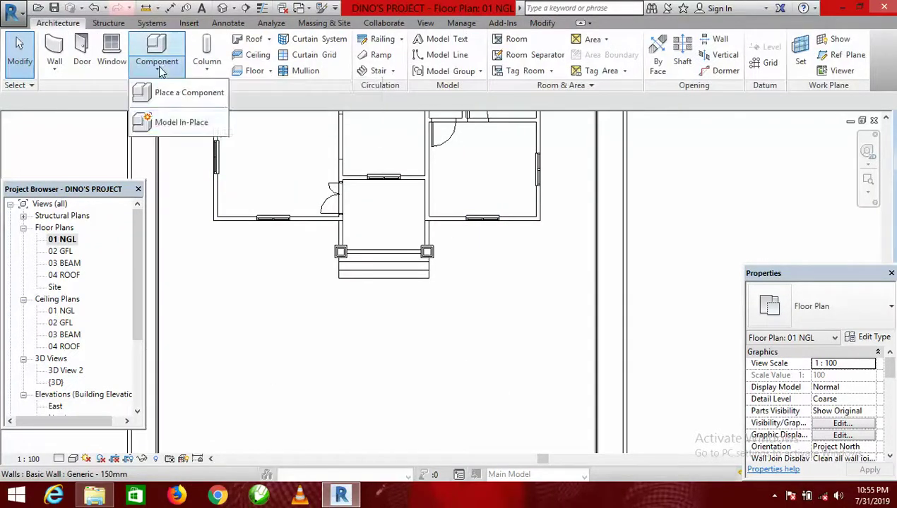
left_click(192, 123)
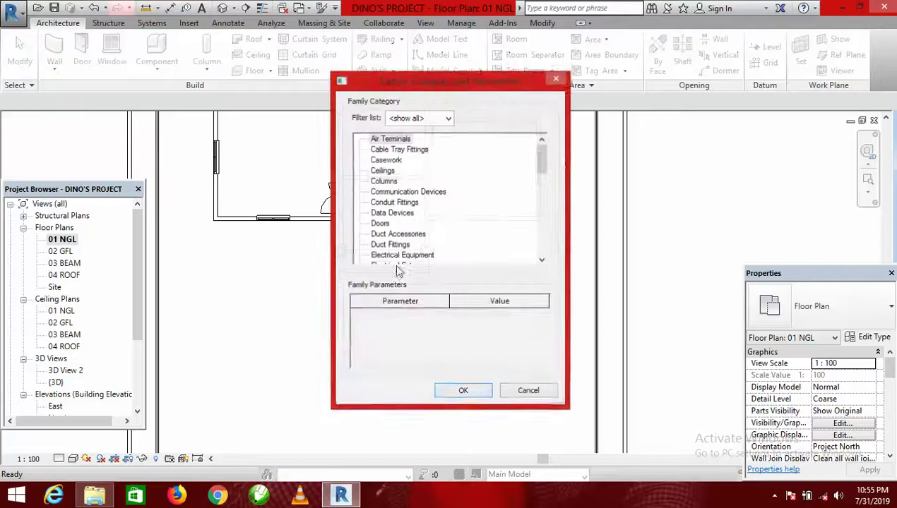
left_click(462, 391)
left_click(461, 271)
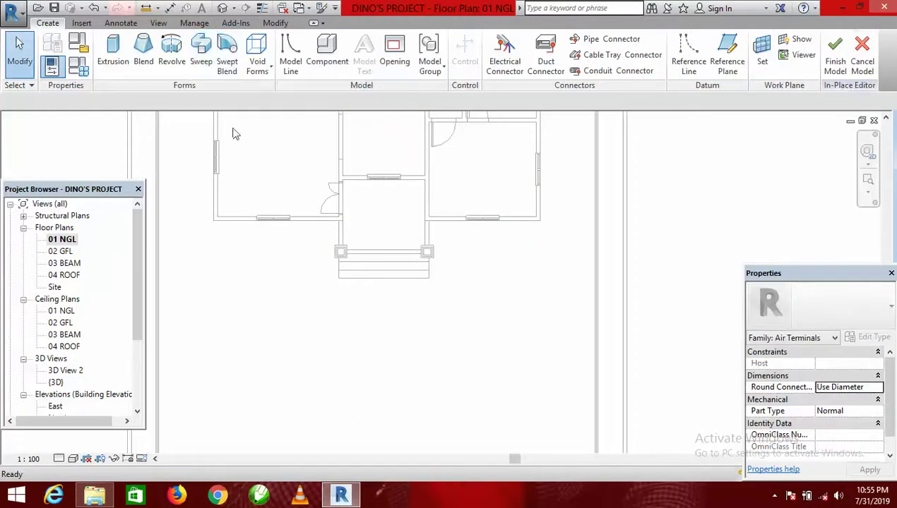
left_click(201, 53)
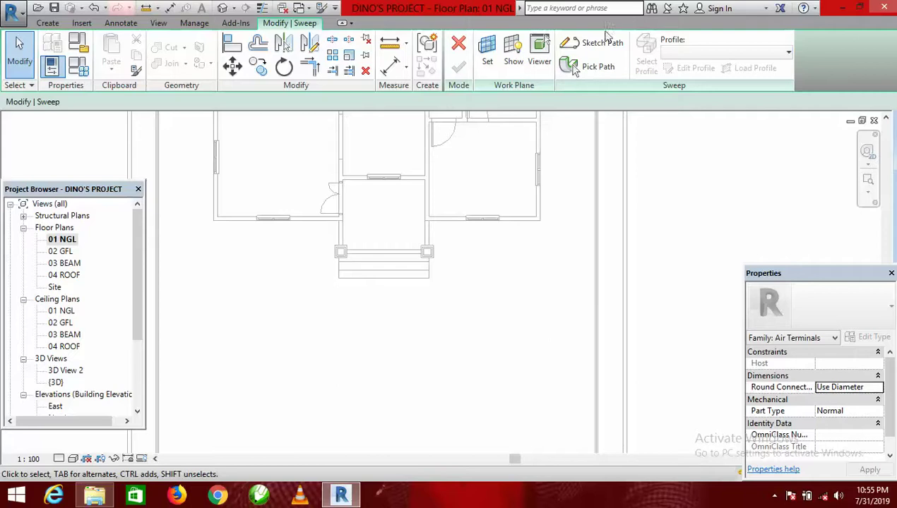
left_click(604, 46)
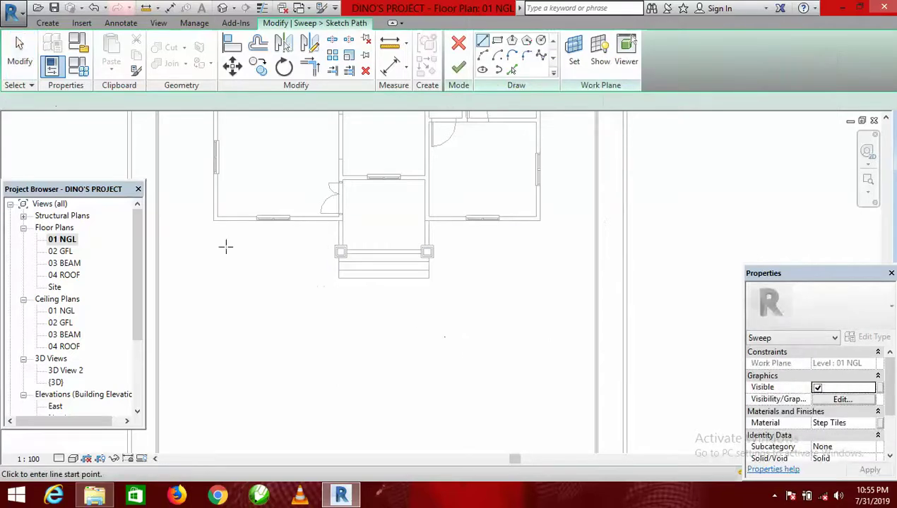
- Draw a path line offset 900 mm from the front wall between the entrance steps and the left house corner, with a 900 mm return to the corner
scroll(208, 237, "up", 5)
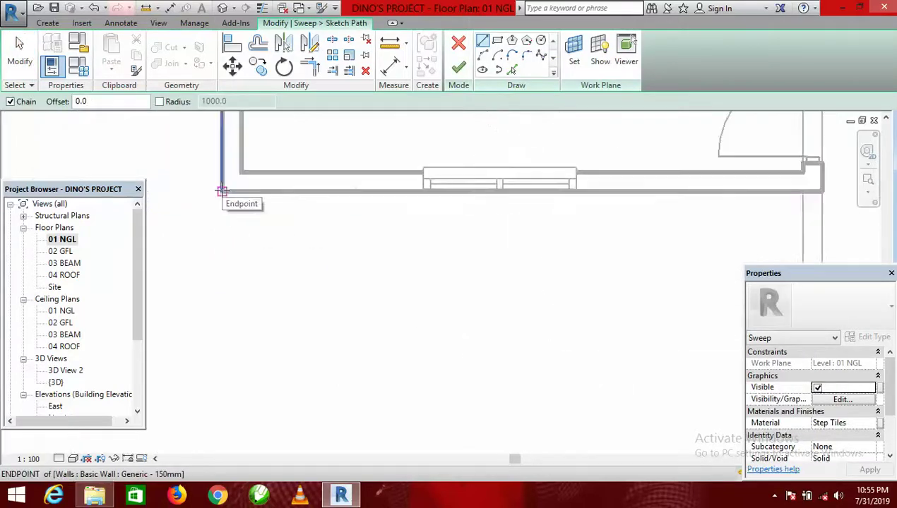
scroll(219, 195, "down", 3)
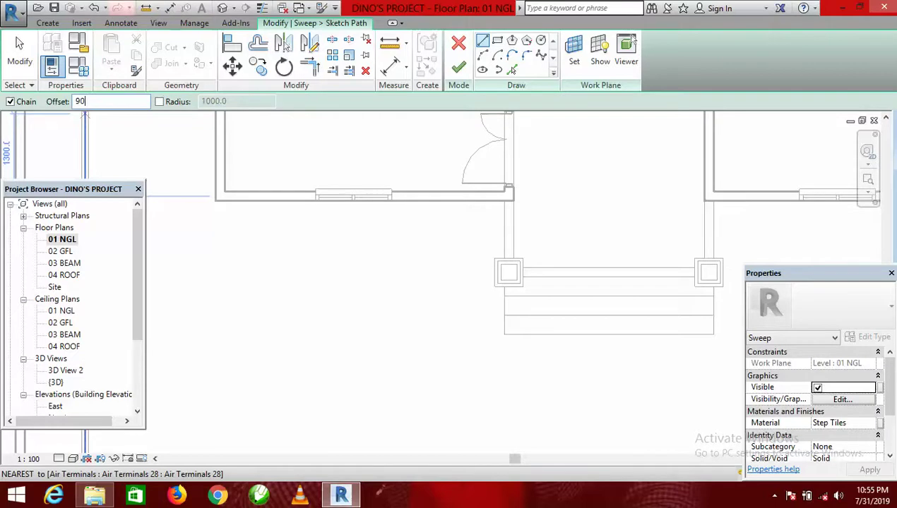
left_click(215, 201)
left_click(502, 201)
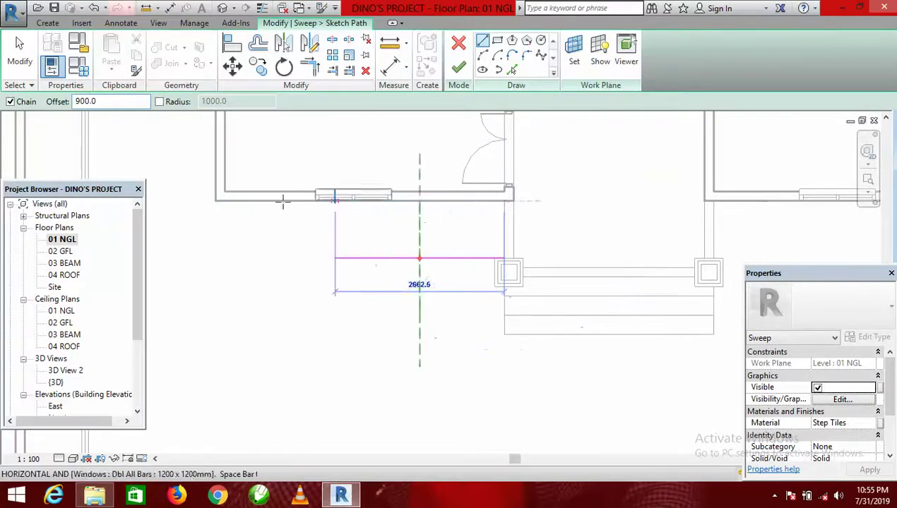
left_click(216, 201)
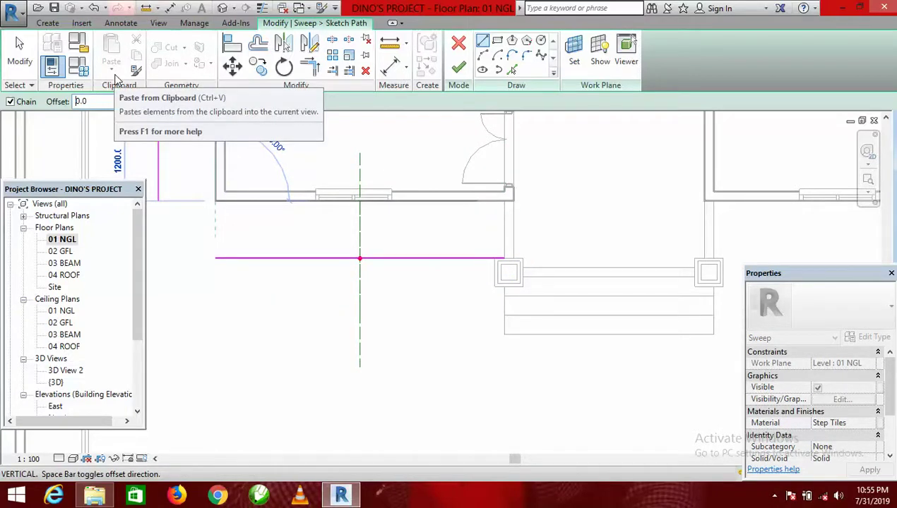
left_click(215, 258)
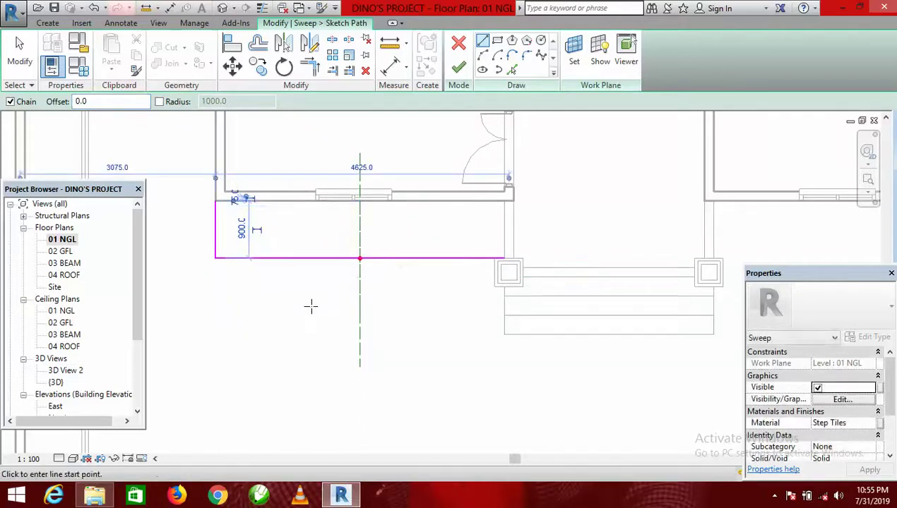
scroll(336, 310, "down", 5)
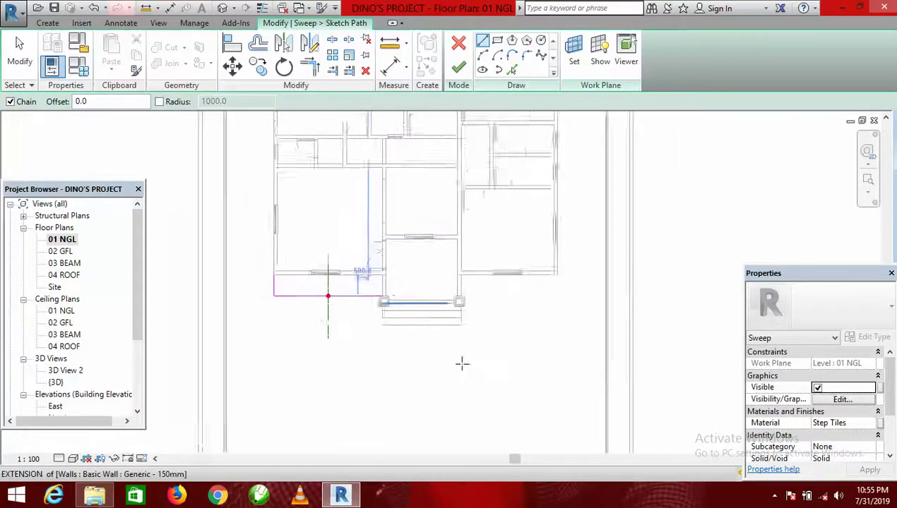
scroll(454, 415, "up", 5)
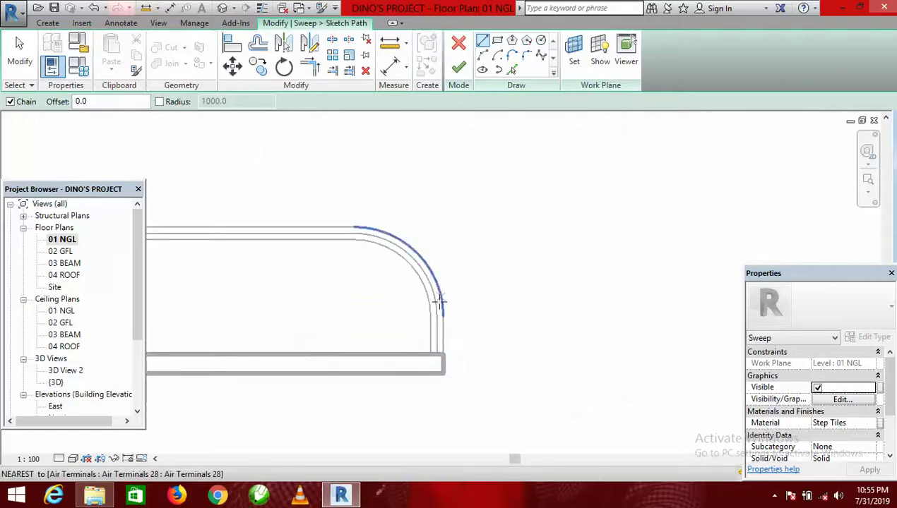
key("Escape")
scroll(503, 352, "down", 4)
scroll(519, 351, "down", 2)
scroll(370, 238, "up", 5)
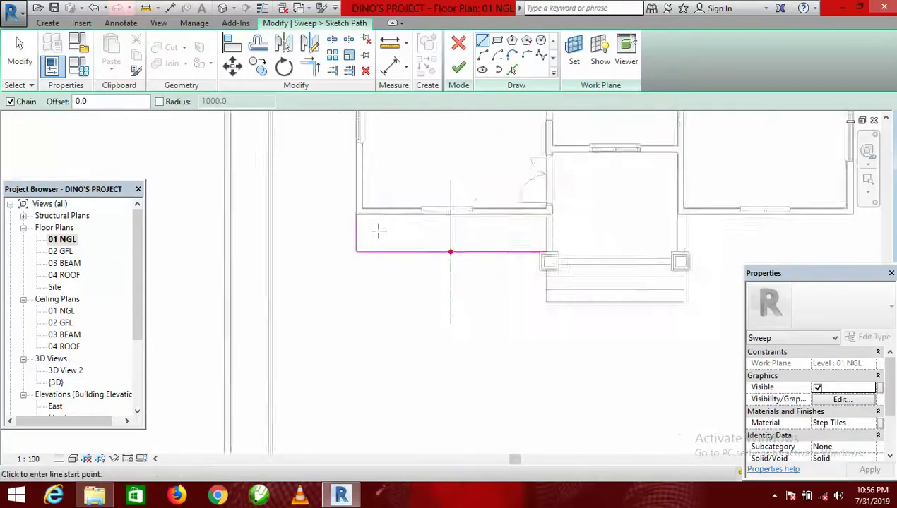
- Offset a copy of the path's short side line 100 mm inward from the house corner
key("Escape")
scroll(356, 229, "up", 3)
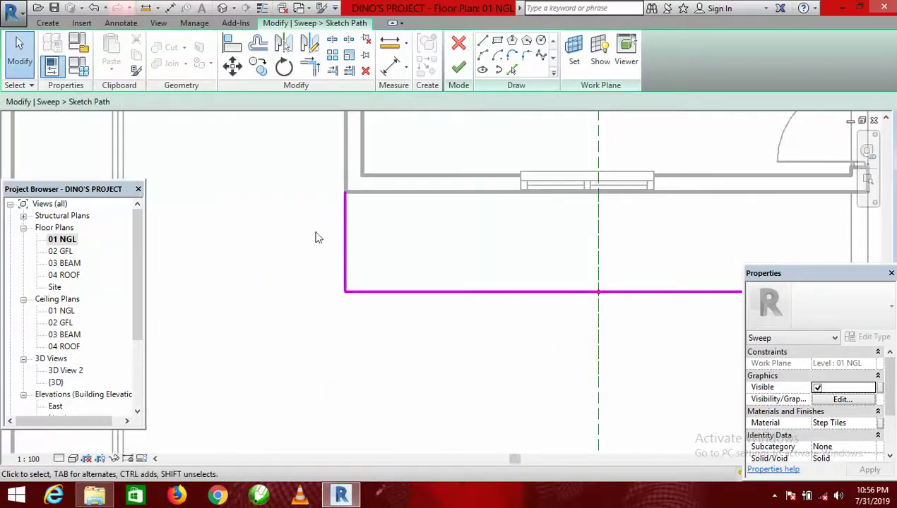
left_click(258, 44)
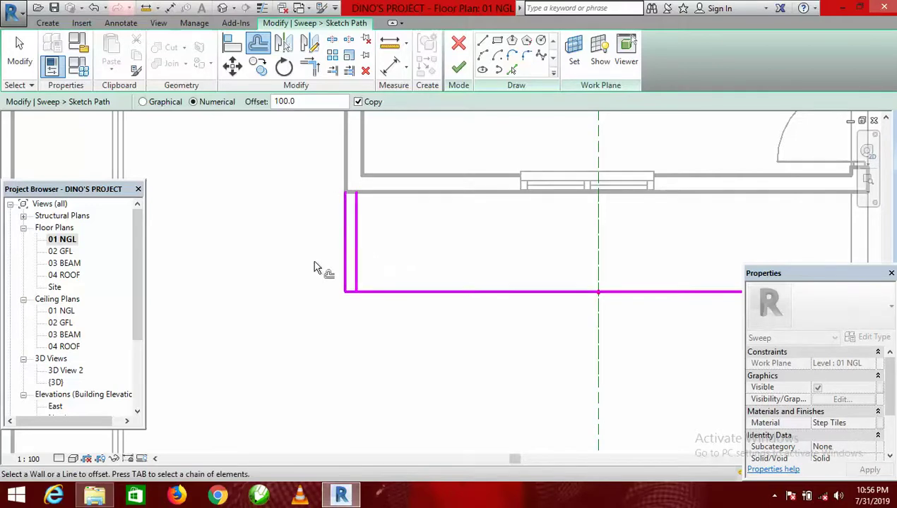
right_click(277, 189)
left_click(339, 195)
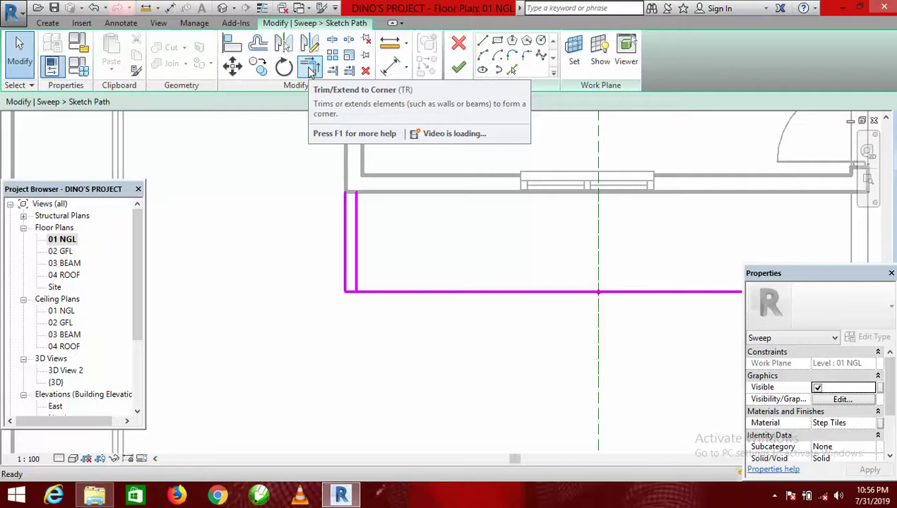
- Trim the offset side line and the front path line to a corner, and delete the original outer side line
left_click(309, 68)
left_click(356, 258)
left_click(399, 295)
right_click(416, 135)
left_click(485, 147)
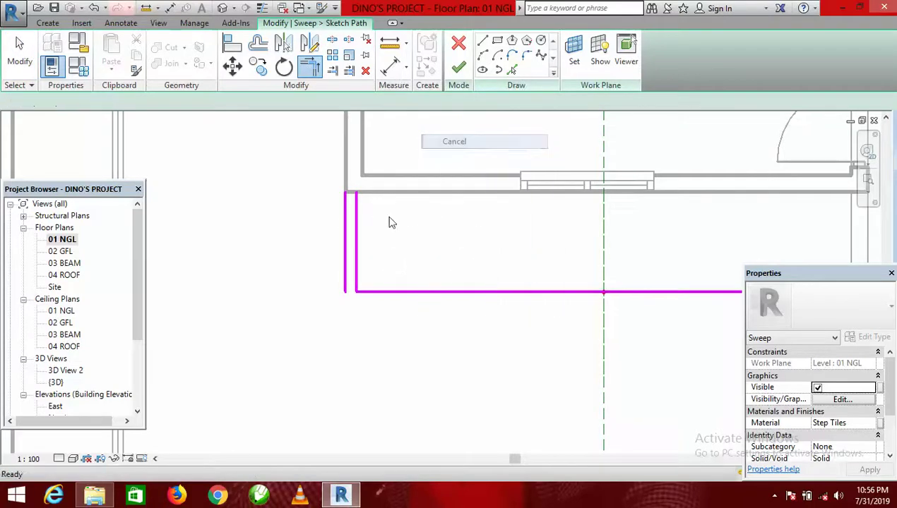
left_click(345, 212)
left_click(365, 70)
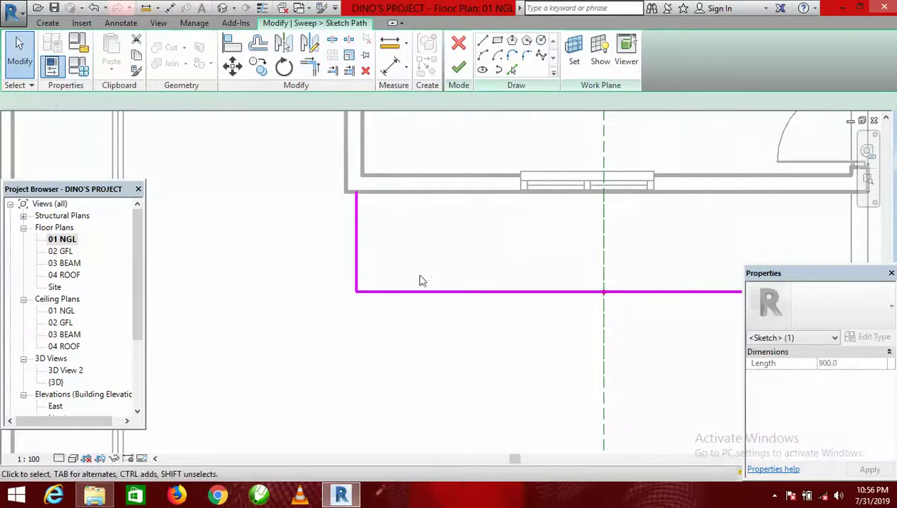
scroll(360, 254, "down", 5)
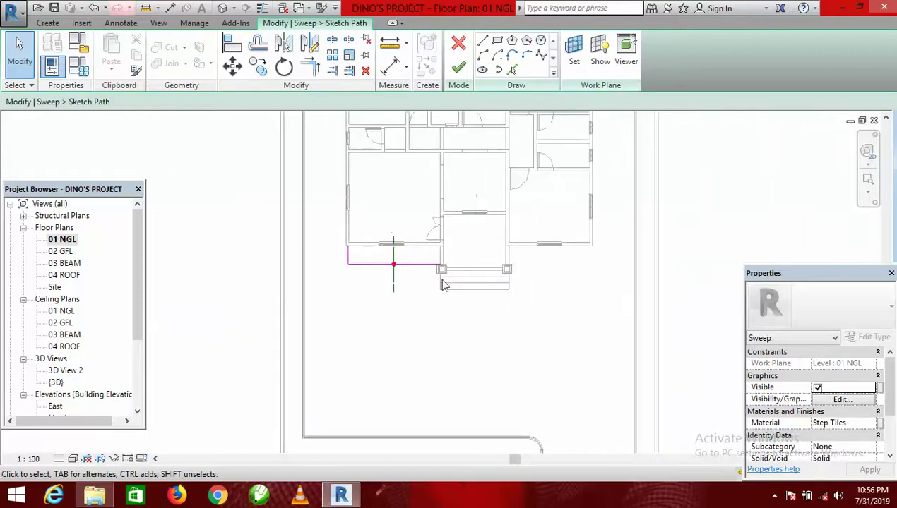
scroll(435, 265, "up", 2)
scroll(361, 260, "up", 2)
scroll(361, 261, "up", 1)
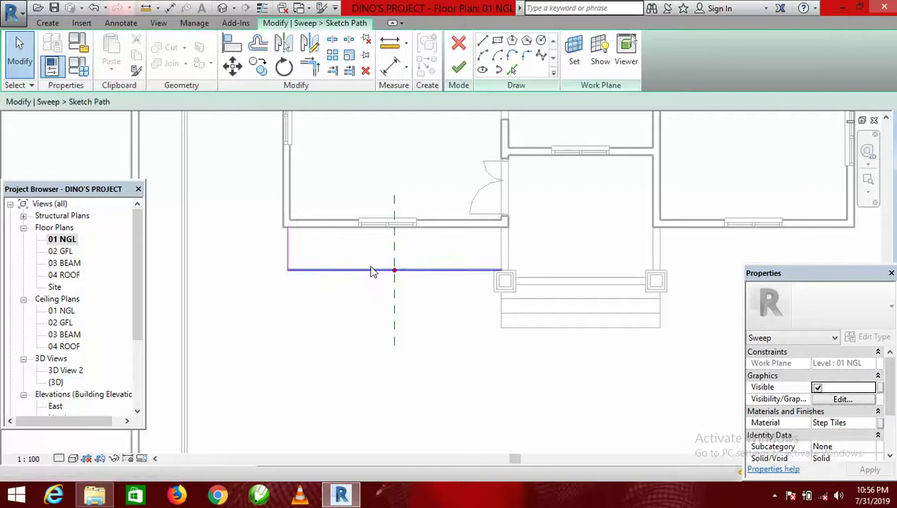
left_click(526, 56)
left_click(287, 253)
left_click(314, 270)
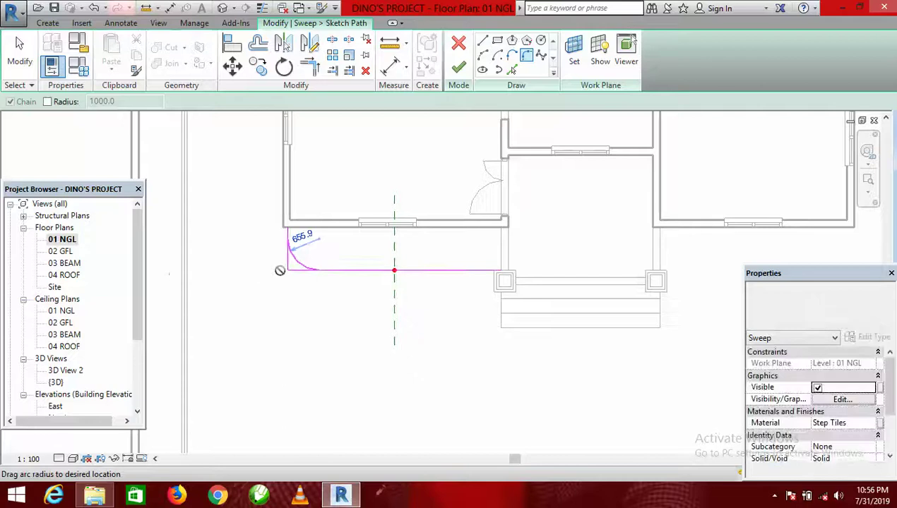
left_click(332, 218)
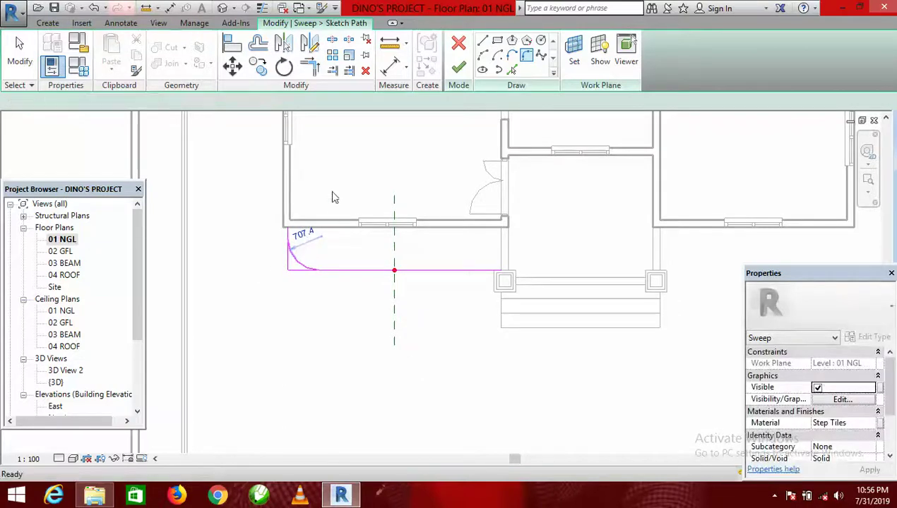
key("Escape")
key("Escape")
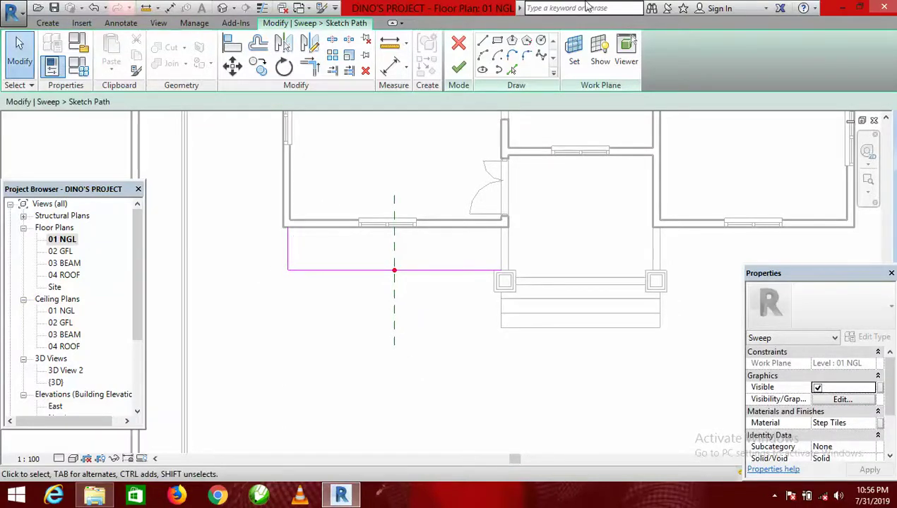
- Round the corner between the path's short side line and front line with a fillet arc of about 600 mm radius, and finish the path
left_click(527, 57)
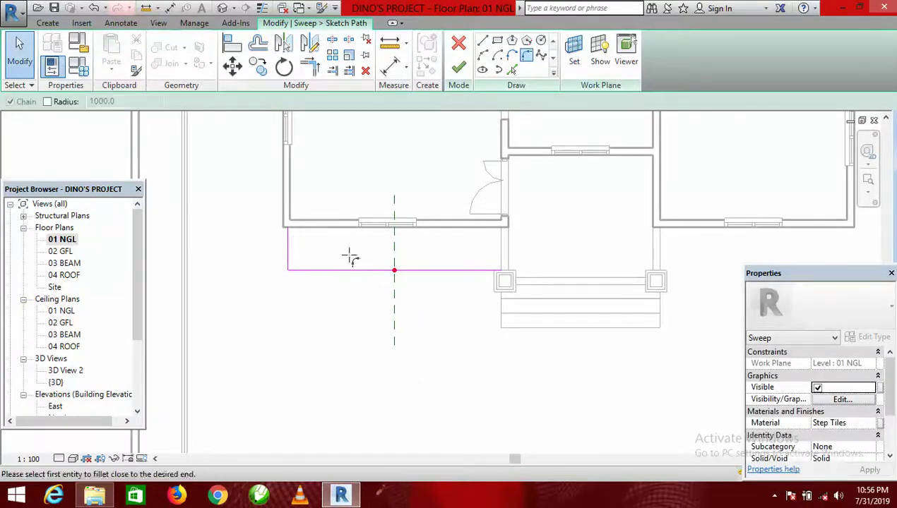
left_click(313, 270)
left_click(297, 260)
scroll(314, 249, "down", 2)
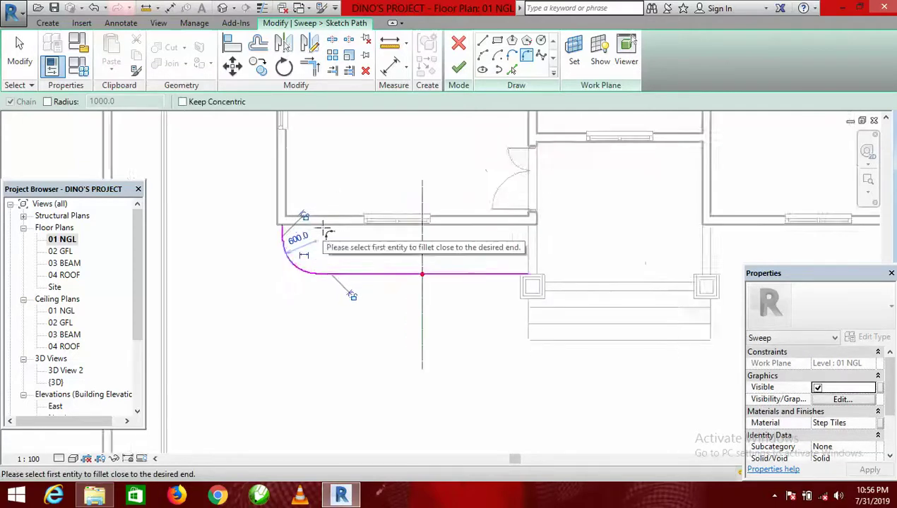
scroll(310, 252, "down", 2)
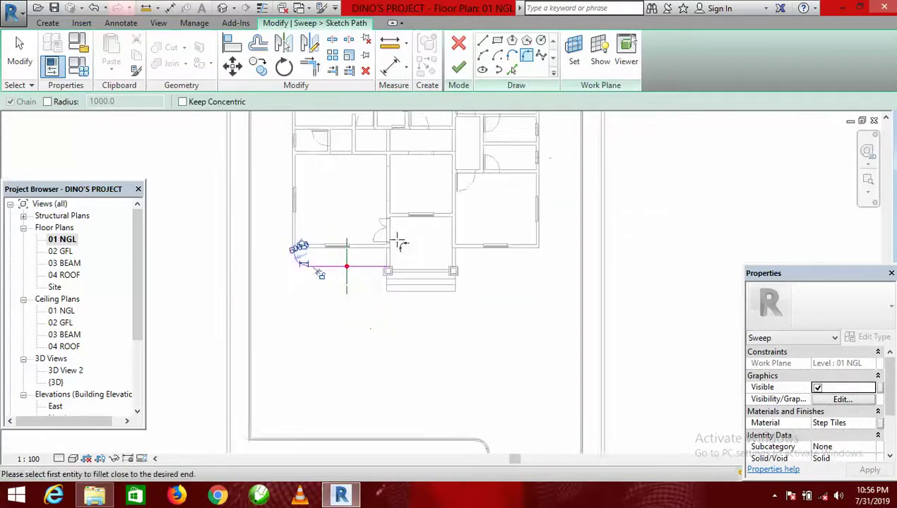
left_click(459, 69)
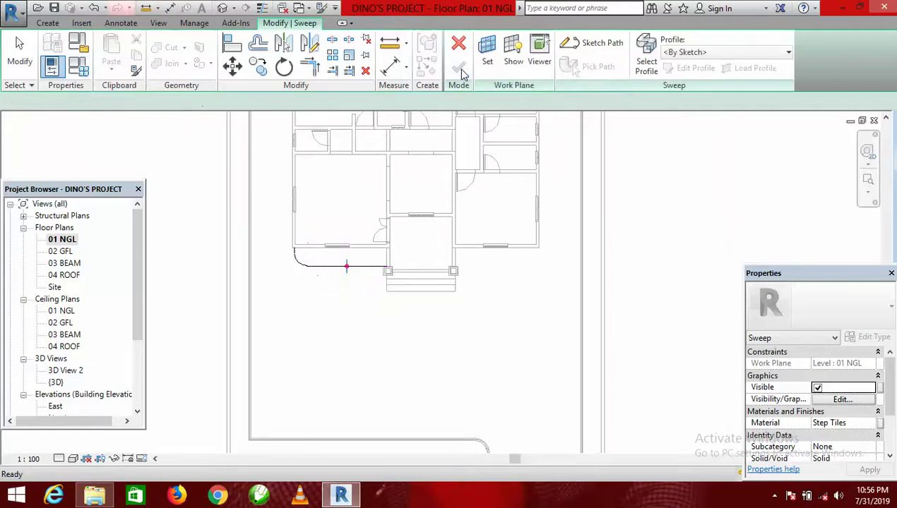
- Start editing the sweep's sketched profile in the West elevation
left_click(646, 59)
left_click(693, 68)
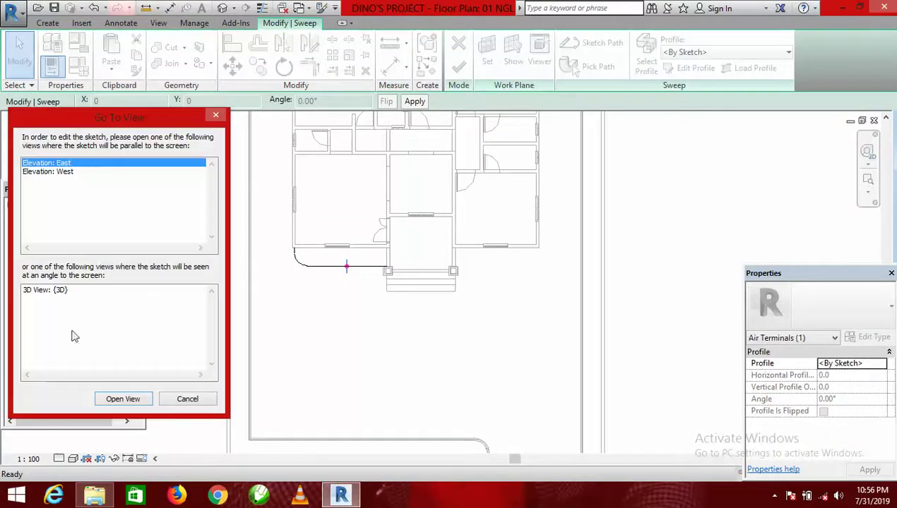
left_click(60, 172)
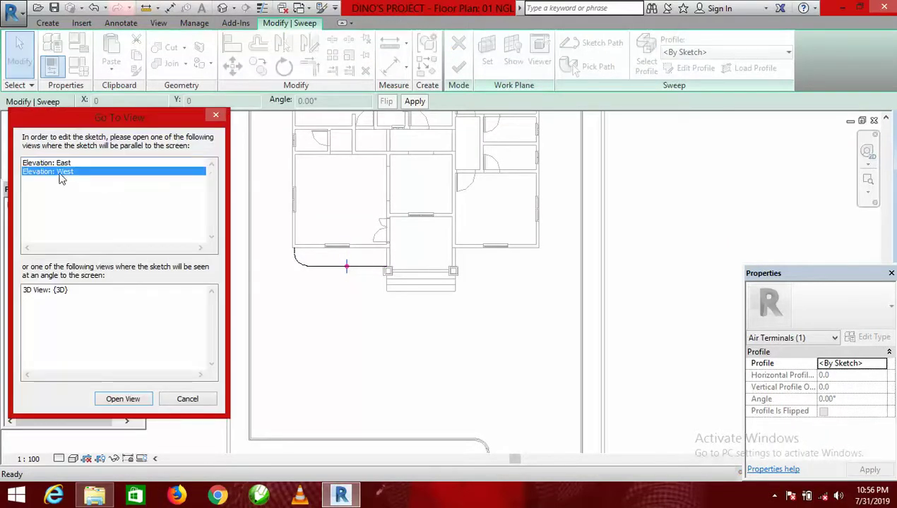
left_click(124, 399)
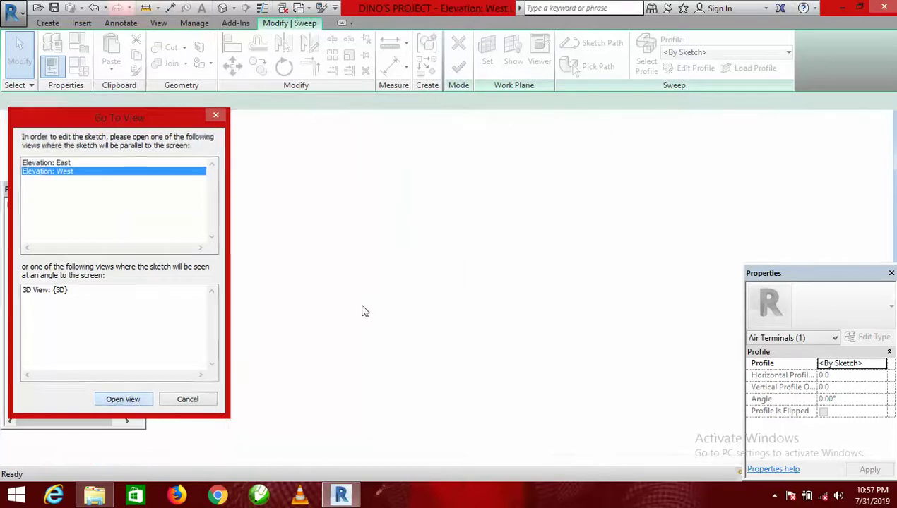
- Draw a 225 mm vertical profile line up from the path's reference point and a 50 mm horizontal line outward from its upper end
scroll(611, 414, "down", 2)
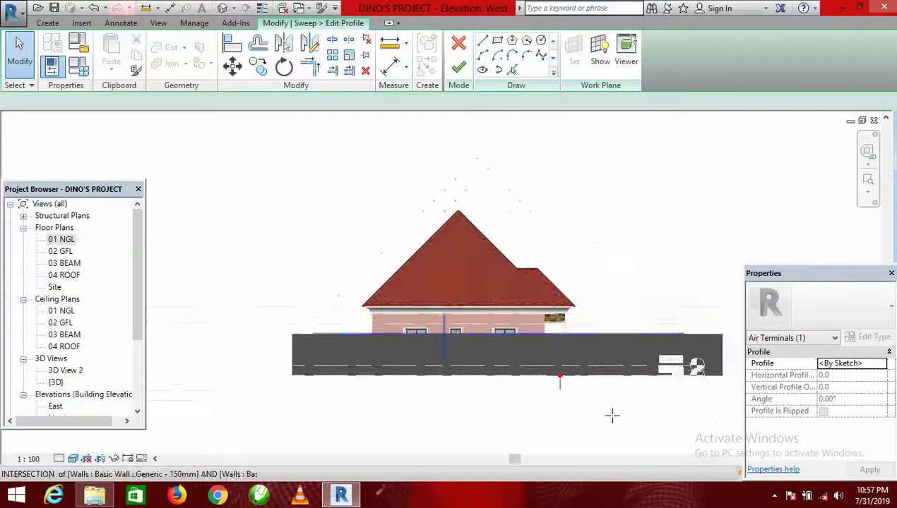
scroll(491, 326, "up", 6)
scroll(484, 332, "up", 1)
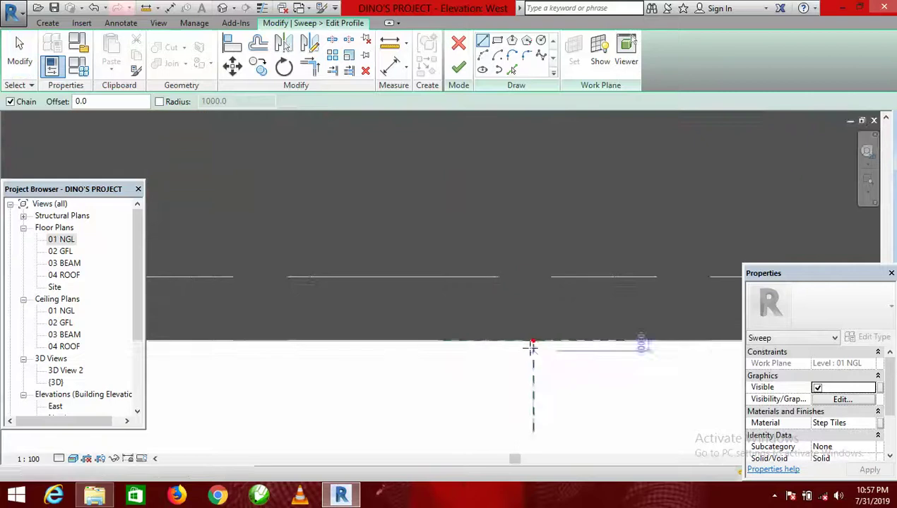
scroll(533, 342, "up", 2)
scroll(533, 347, "up", 2)
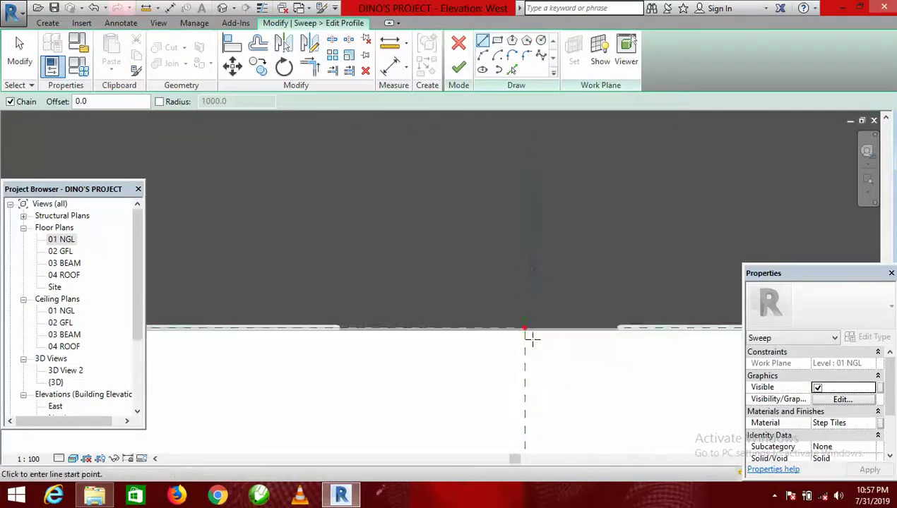
left_click(525, 328)
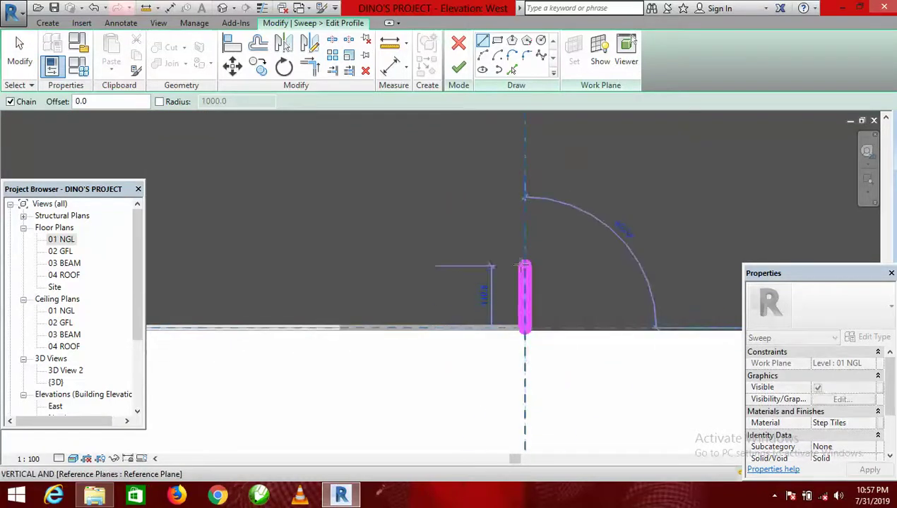
type("225")
key("Return")
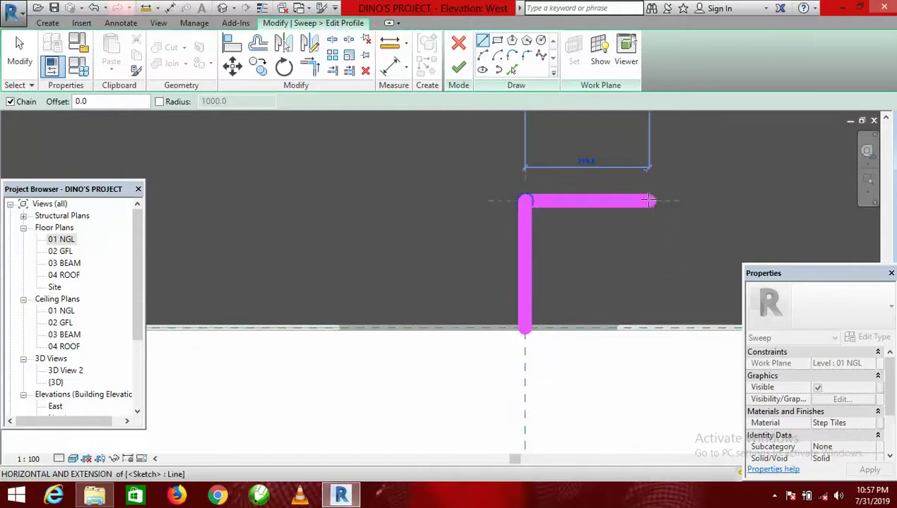
type("50")
key("Return")
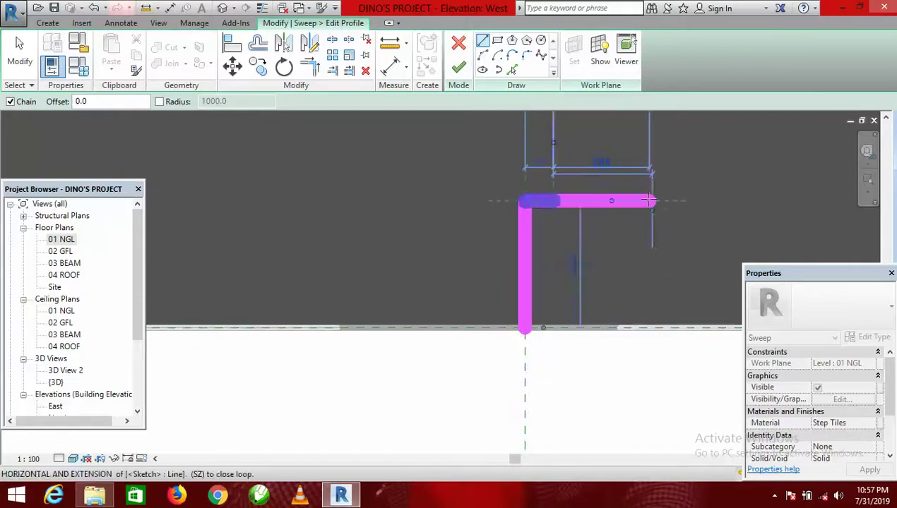
key("Escape")
key("Escape")
- Draw the profile's 100 mm base and 150 mm outer side, and close it with a sloping line to the end of the 50 mm line
left_click(525, 328)
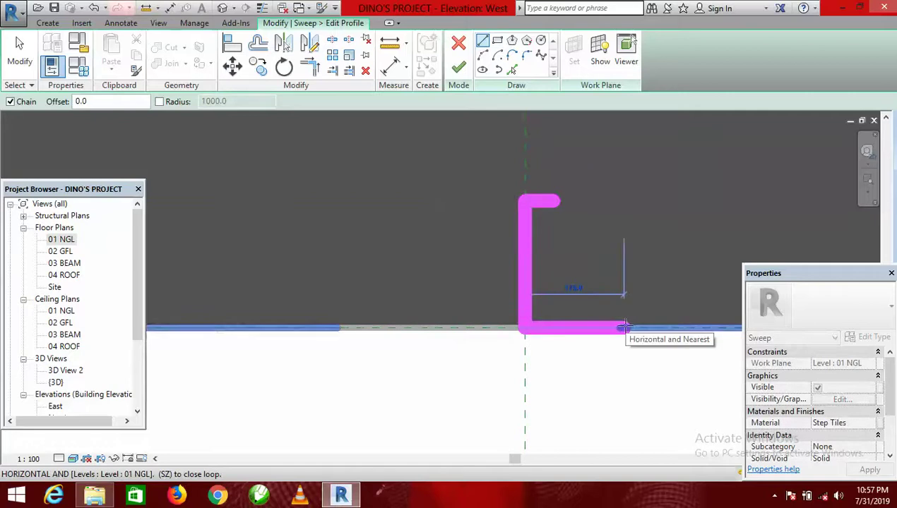
type("100")
key("Return")
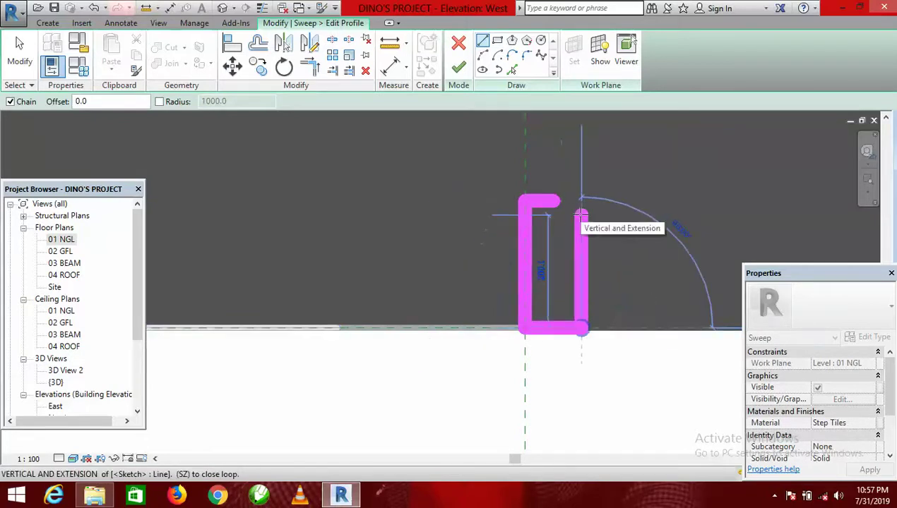
type("1")
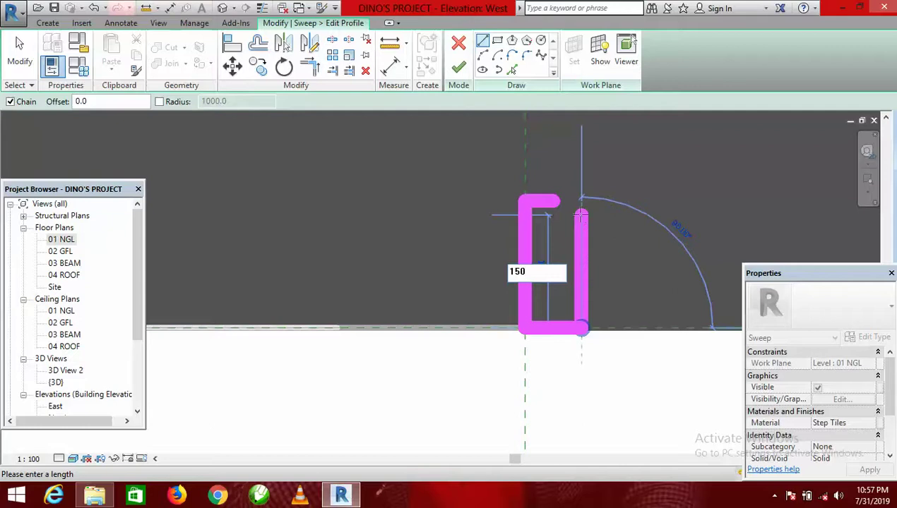
type("50")
key("Return")
left_click(549, 252)
- Examine the closed kerb profile's shape and its position relative to the ground level and the house in the West elevation
scroll(420, 304, "down", 5)
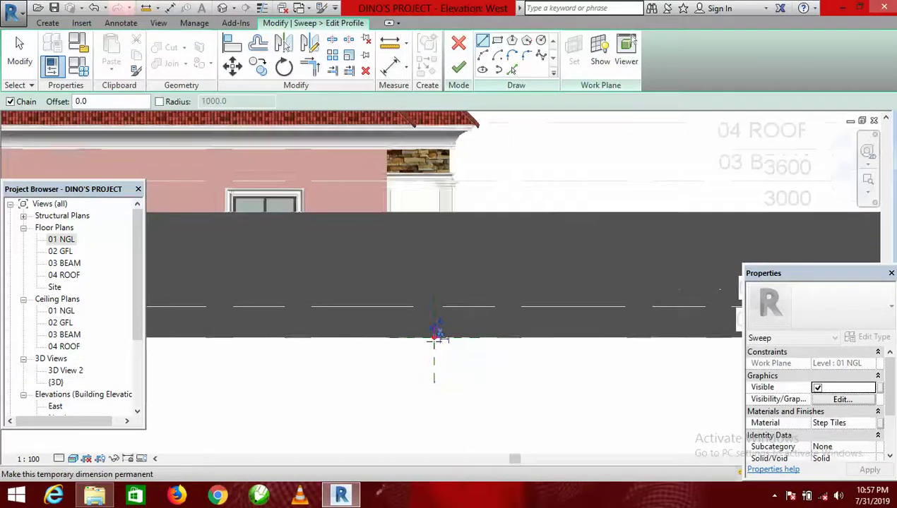
scroll(436, 332, "up", 4)
scroll(427, 314, "down", 4)
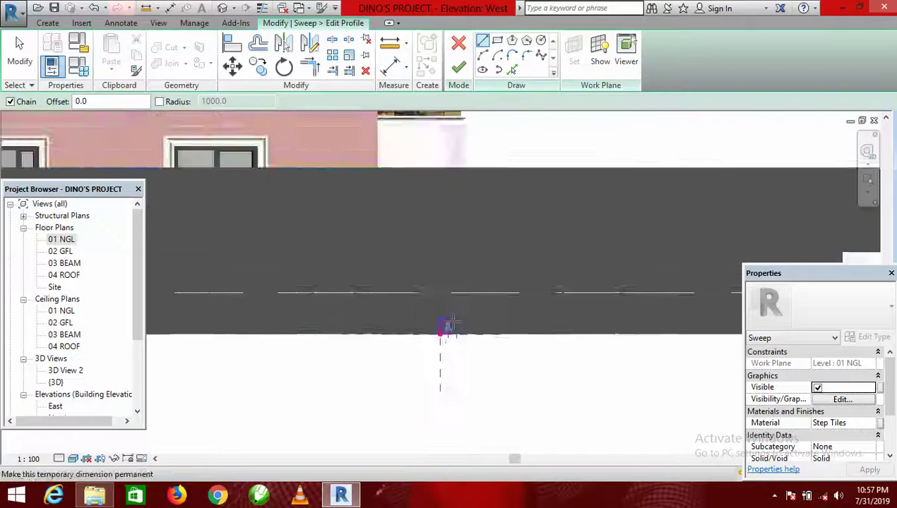
scroll(449, 325, "down", 2)
scroll(431, 330, "up", 2)
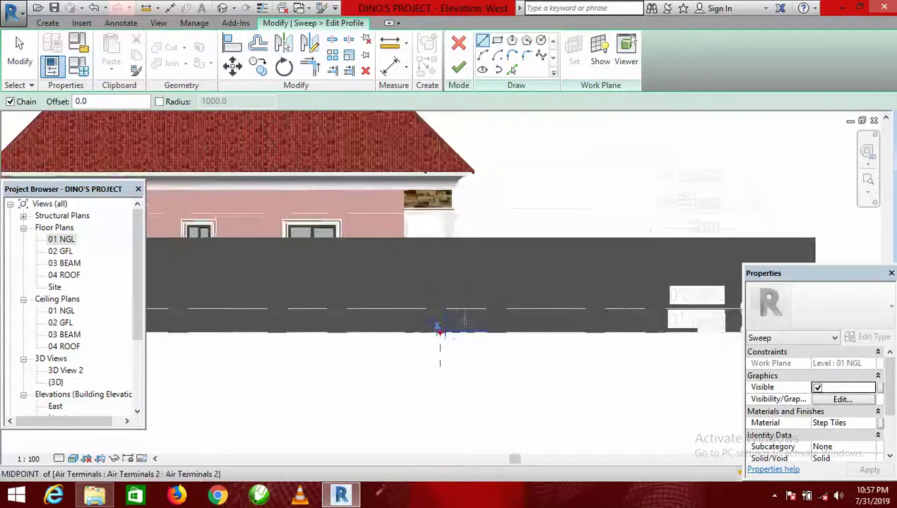
scroll(452, 324, "up", 5)
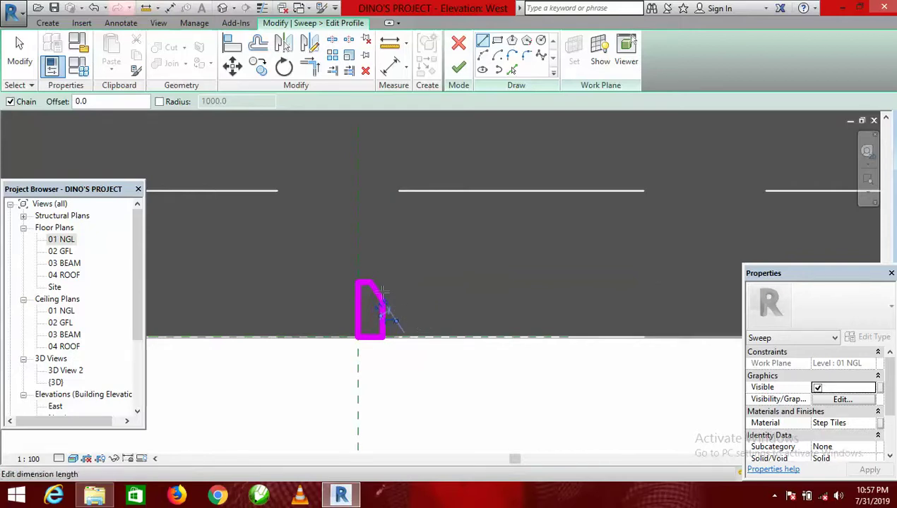
scroll(389, 318, "down", 5)
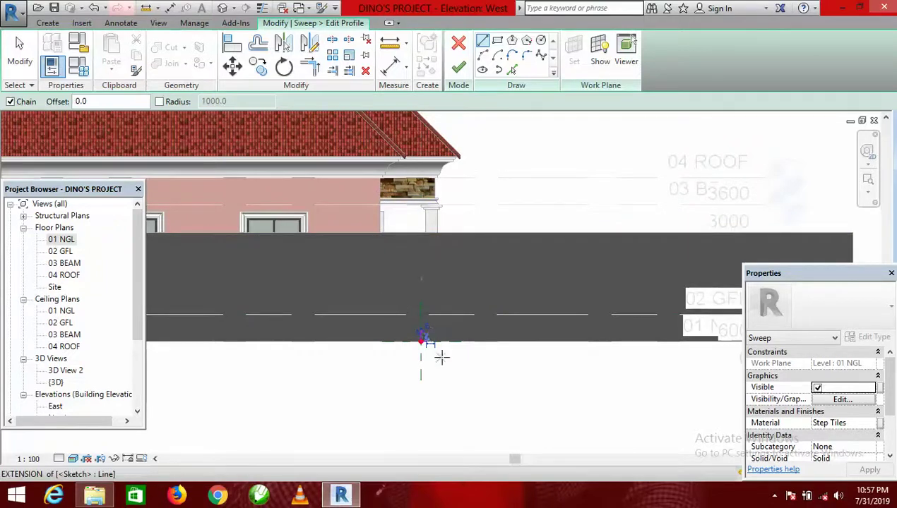
scroll(423, 339, "up", 5)
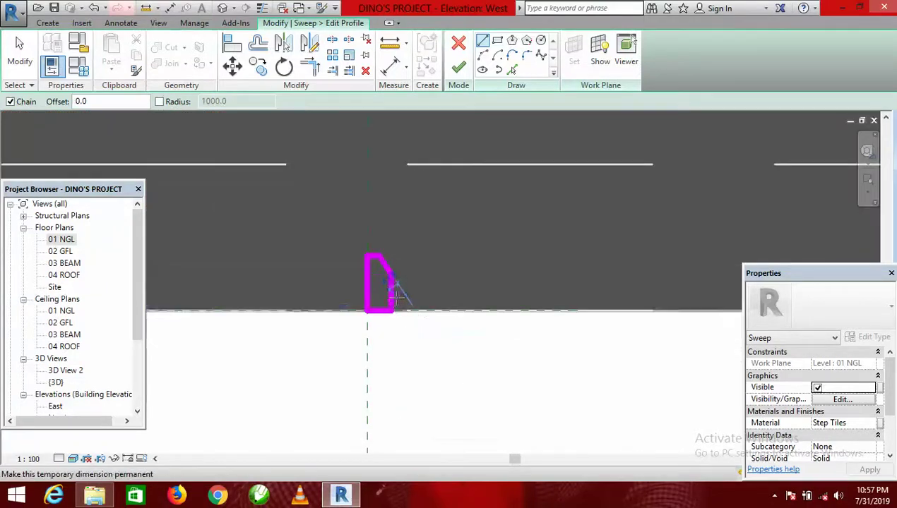
scroll(392, 286, "up", 2)
scroll(385, 335, "down", 2)
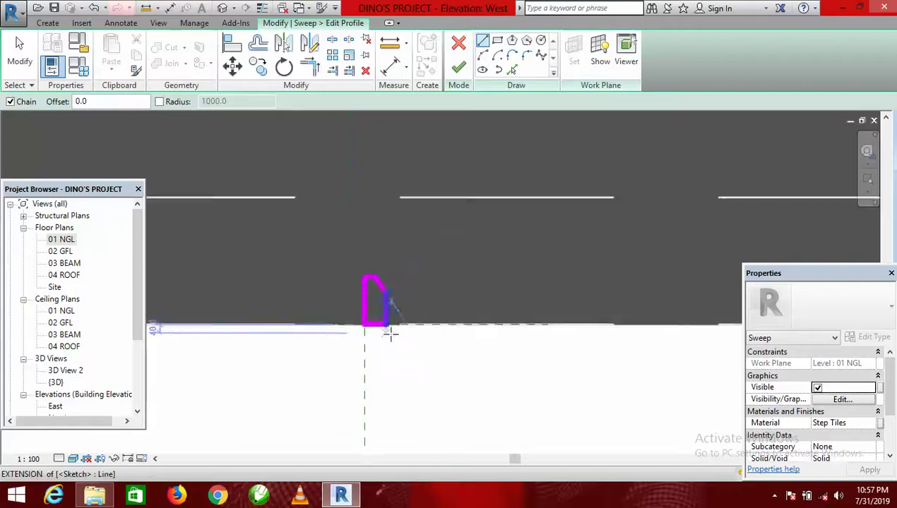
scroll(381, 334, "up", 3)
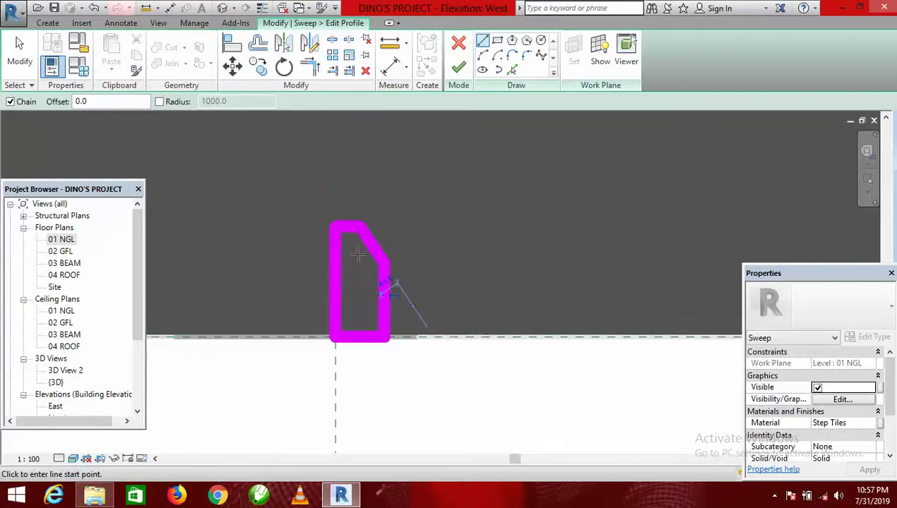
scroll(385, 311, "down", 3)
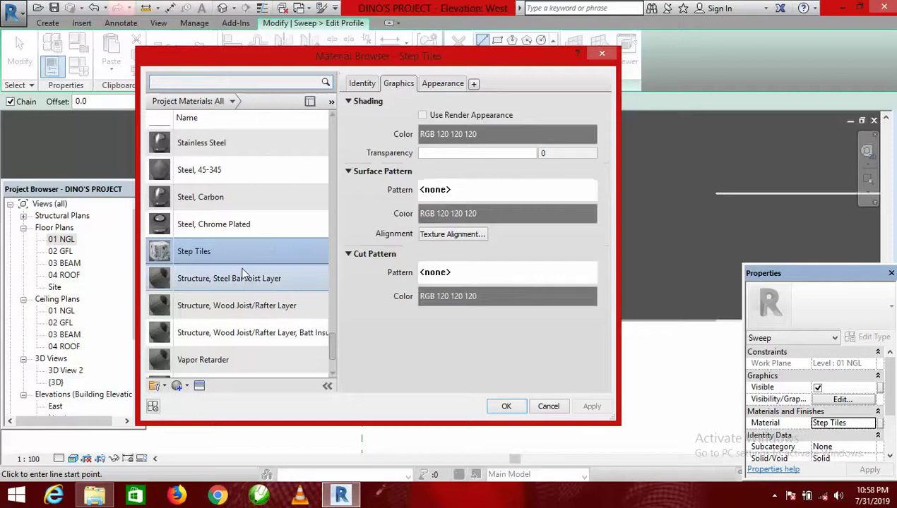
- Assign the Gypsum Wall Board material to the sweep
scroll(256, 219, "up", 12)
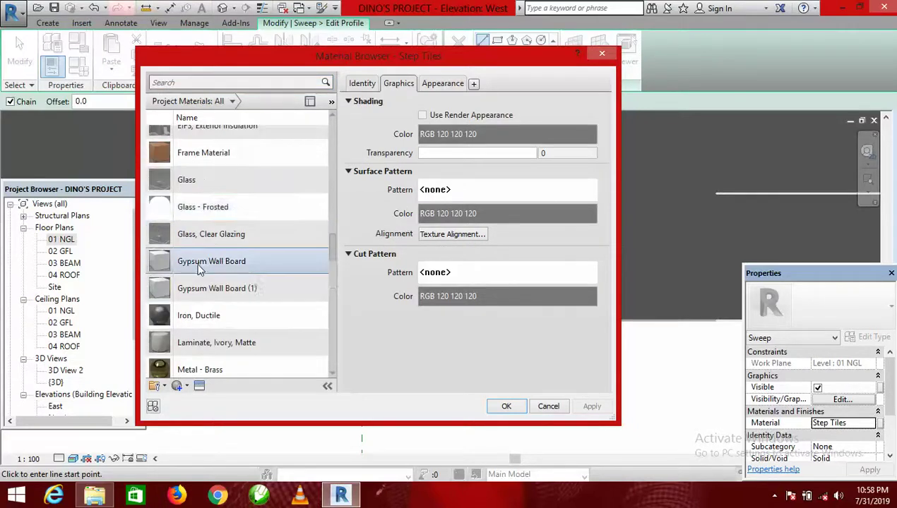
left_click(200, 264)
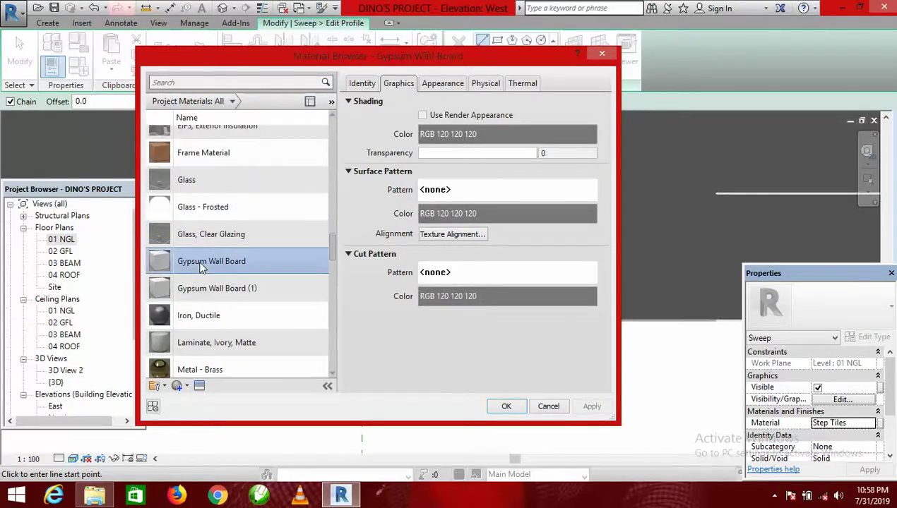
left_click(506, 407)
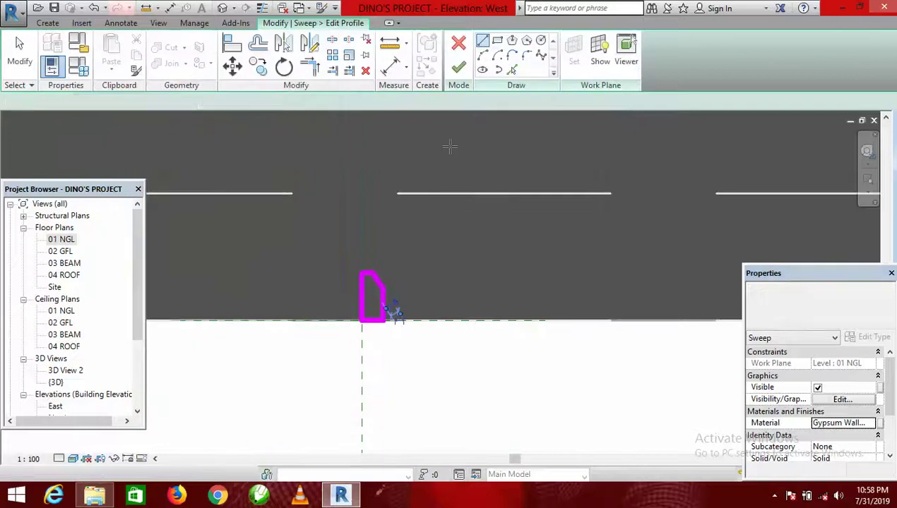
- Finish the profile sketch, the sweep and the in-place kerb model
left_click(459, 68)
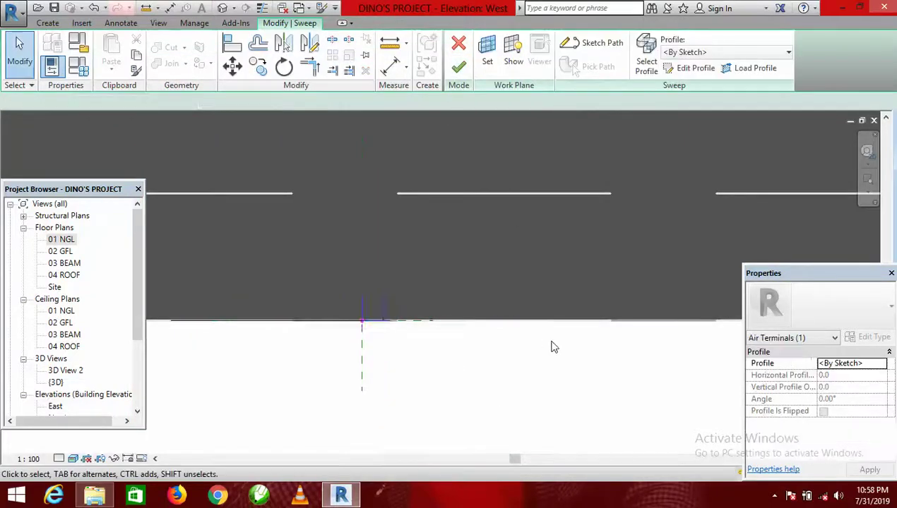
left_click(459, 68)
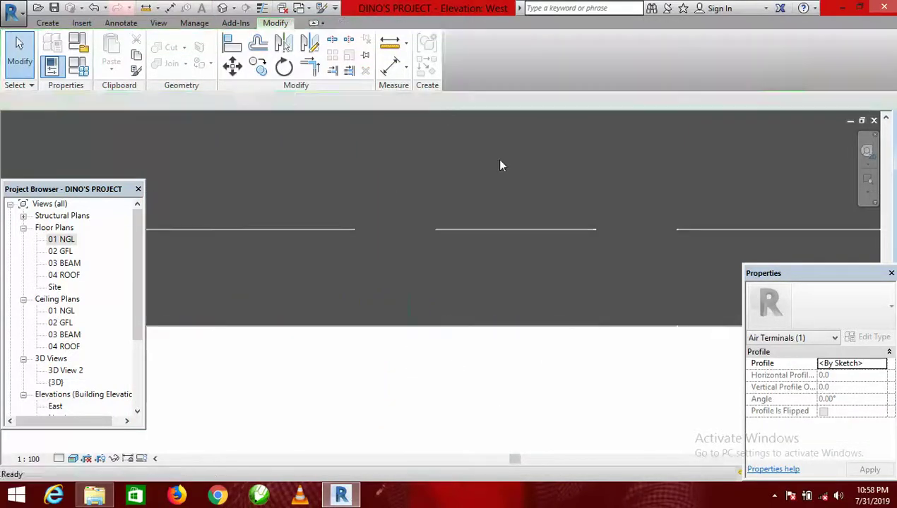
left_click(664, 56)
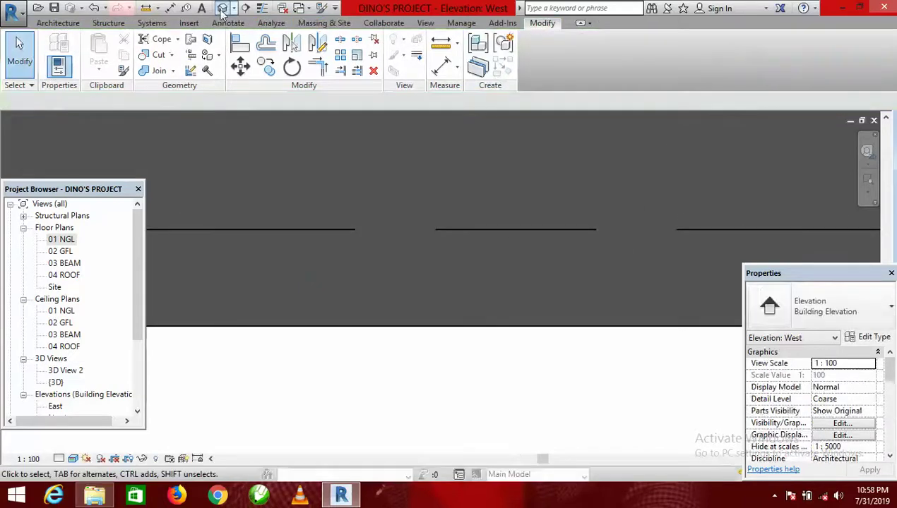
- Examine the finished kerb in front of the house and the whole compound in the default 3D view
left_click(222, 9)
scroll(338, 233, "up", 5)
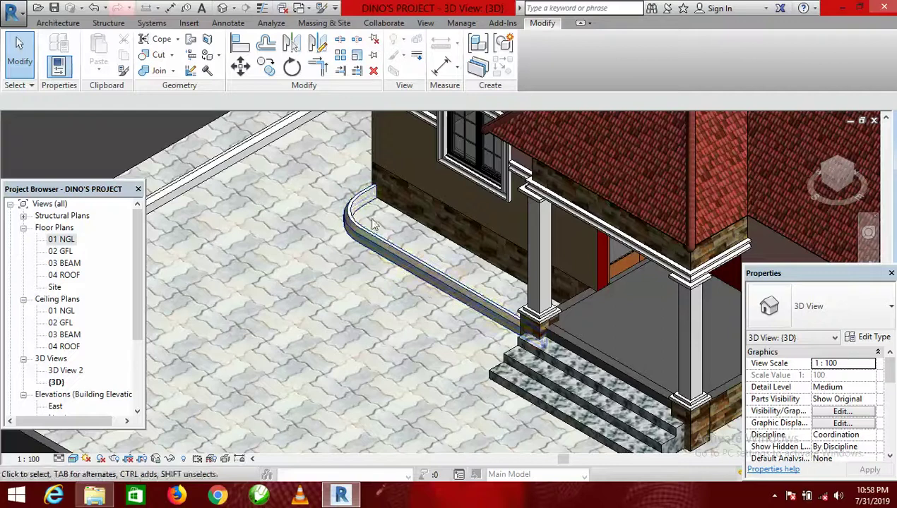
scroll(457, 290, "down", 5)
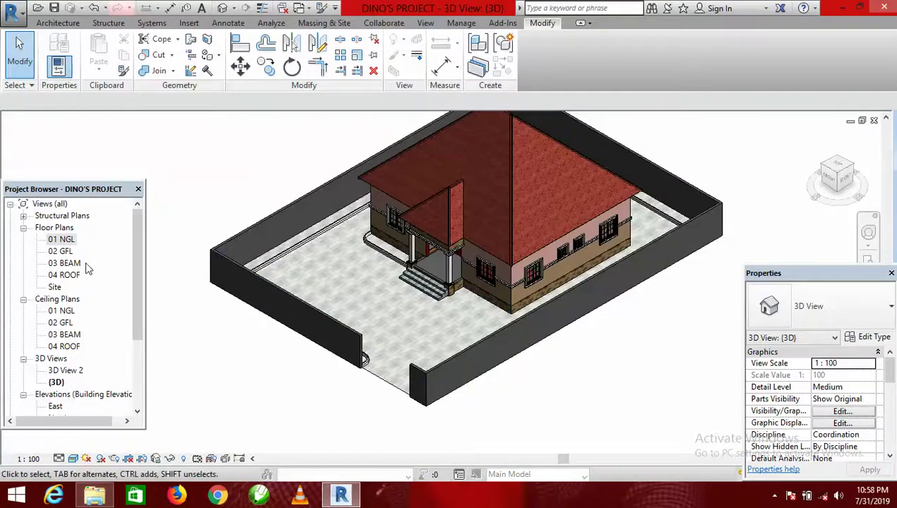
- In the 01 NGL floor plan, copy the front kerb from the house's outer corner to where the other front wall meets the porch side wall
double_click(63, 241)
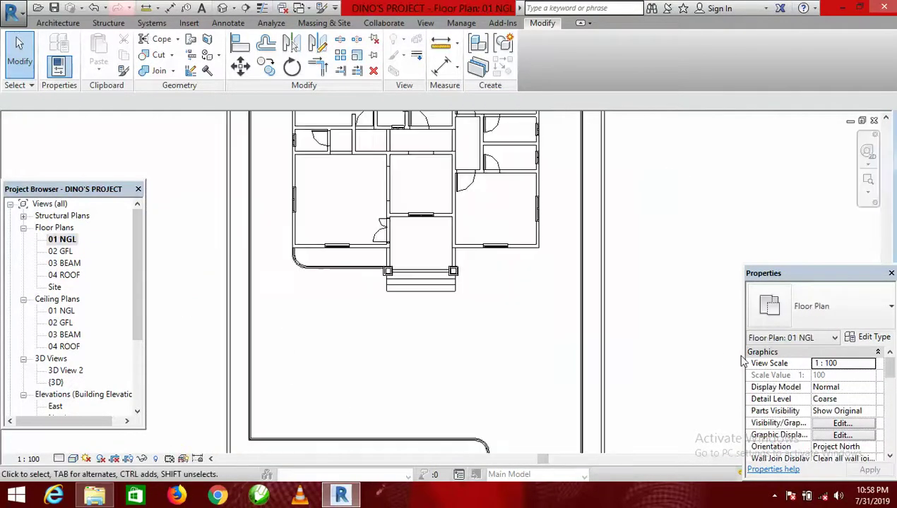
scroll(478, 263, "up", 2)
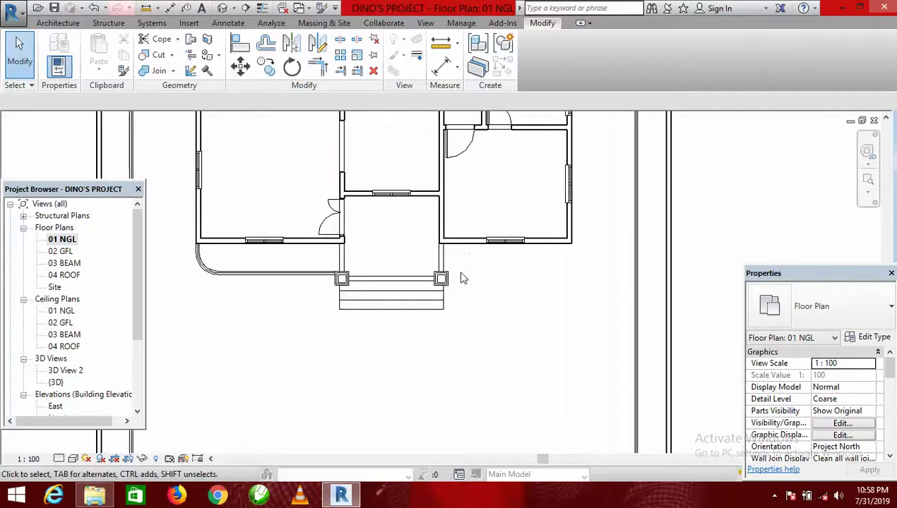
left_click(267, 276)
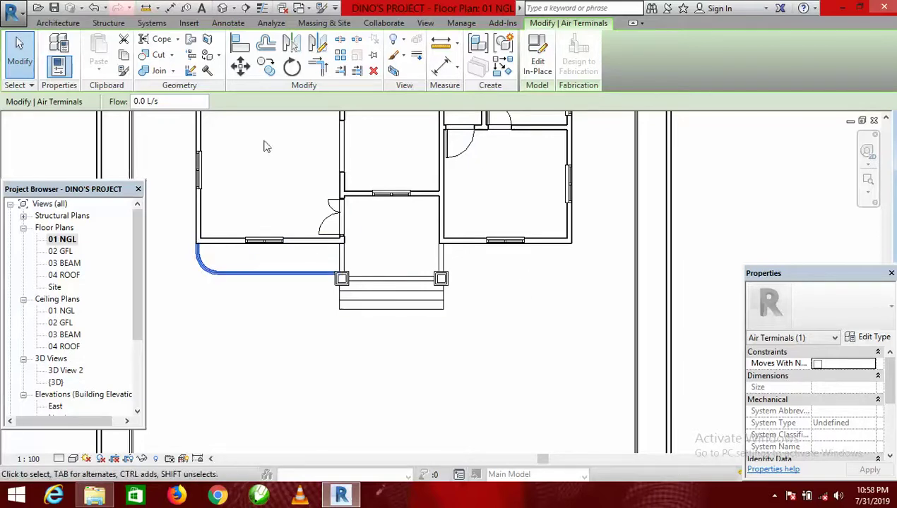
left_click(265, 66)
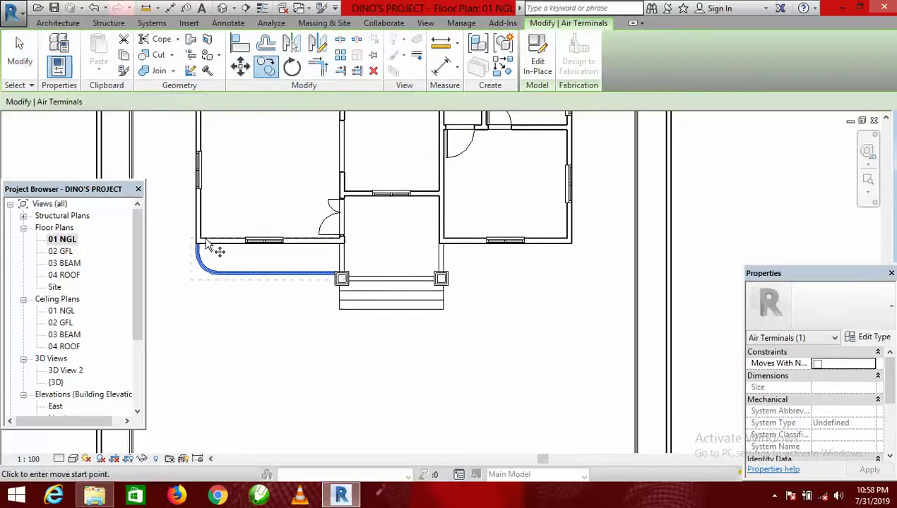
scroll(212, 248, "up", 5)
scroll(283, 233, "down", 3)
scroll(267, 238, "up", 4)
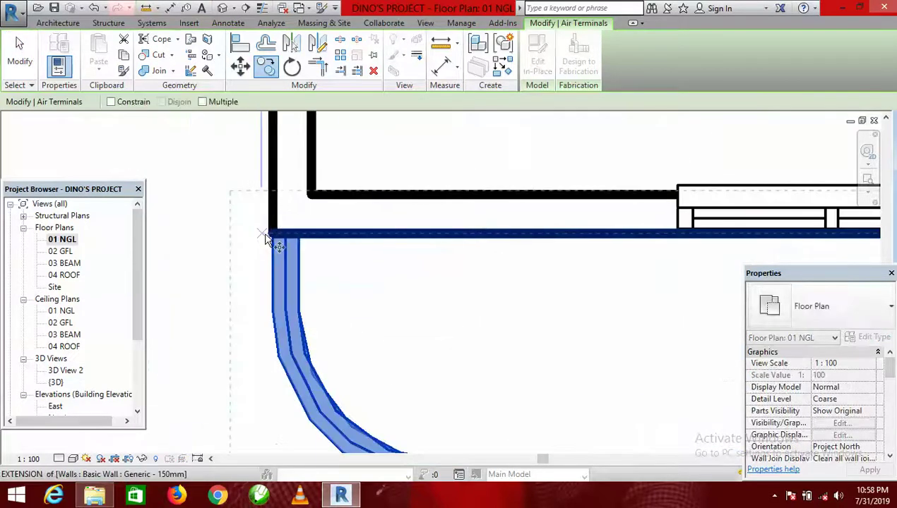
left_click(271, 238)
scroll(282, 237, "down", 3)
scroll(456, 223, "up", 4)
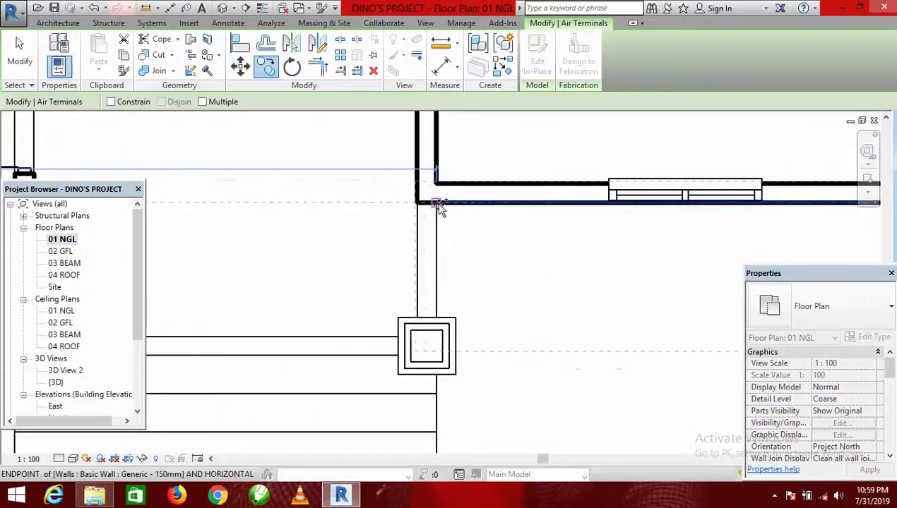
left_click(420, 260)
scroll(367, 226, "down", 4)
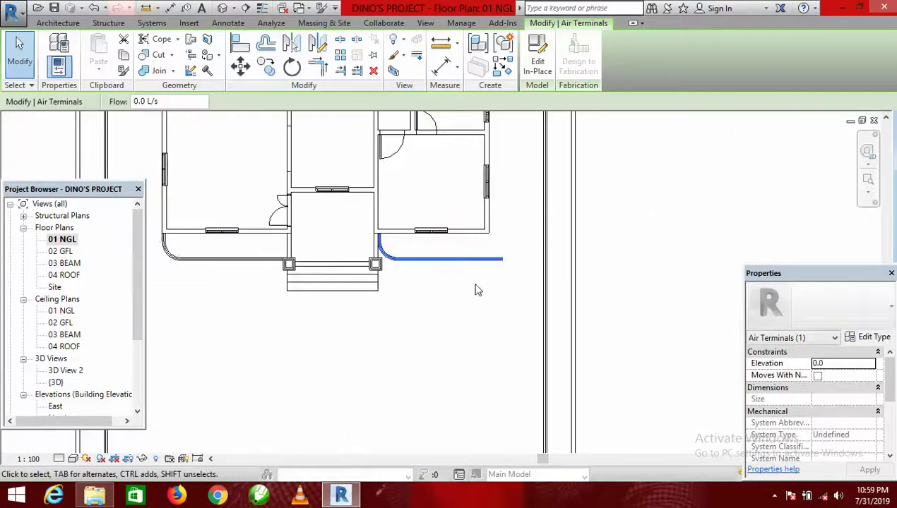
- Open the copied kerb for in-place editing and edit the path sketch of its sweep
left_click(537, 57)
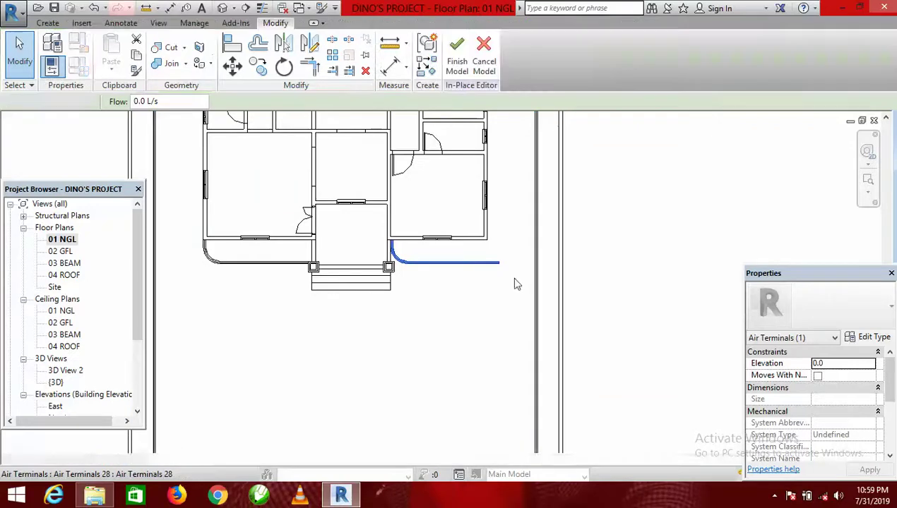
left_click(465, 267)
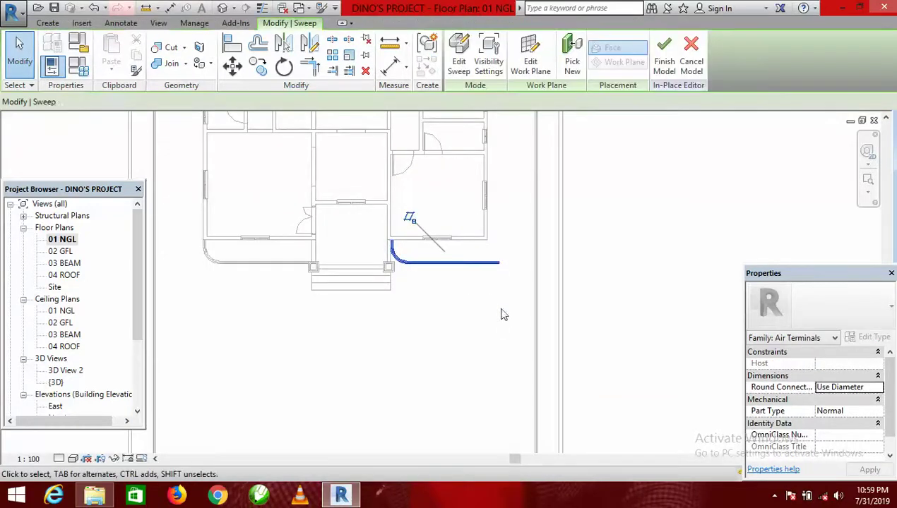
left_click(459, 61)
scroll(435, 285, "up", 3)
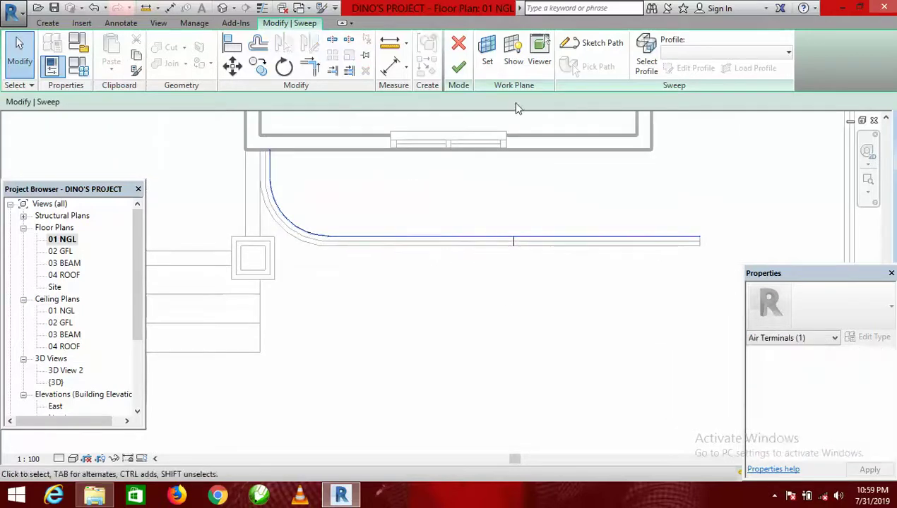
left_click(604, 44)
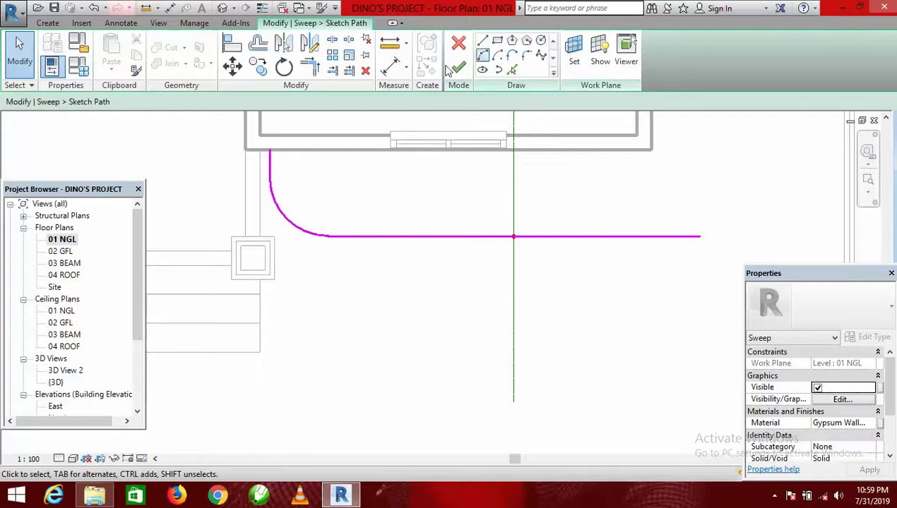
- Draw a 900 mm line from the house's outer corner down to the path and trim the long path line to it
left_click(483, 44)
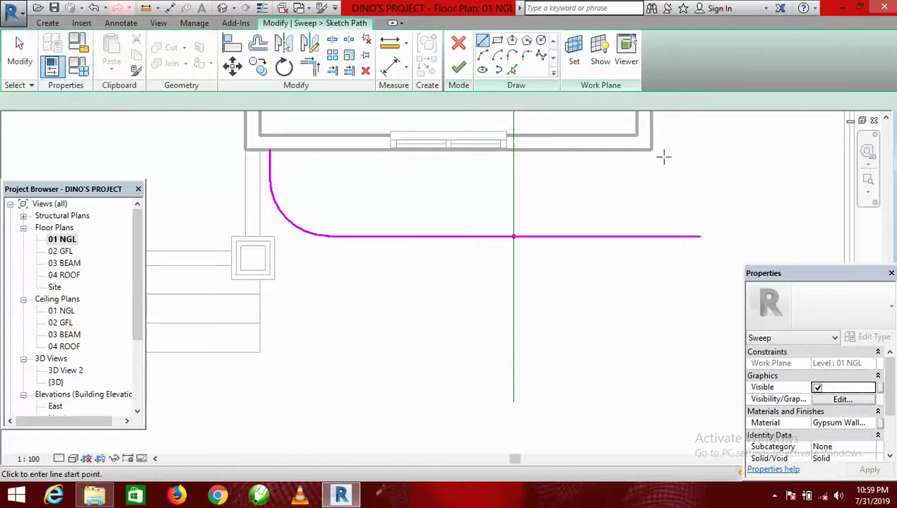
left_click(651, 149)
left_click(651, 236)
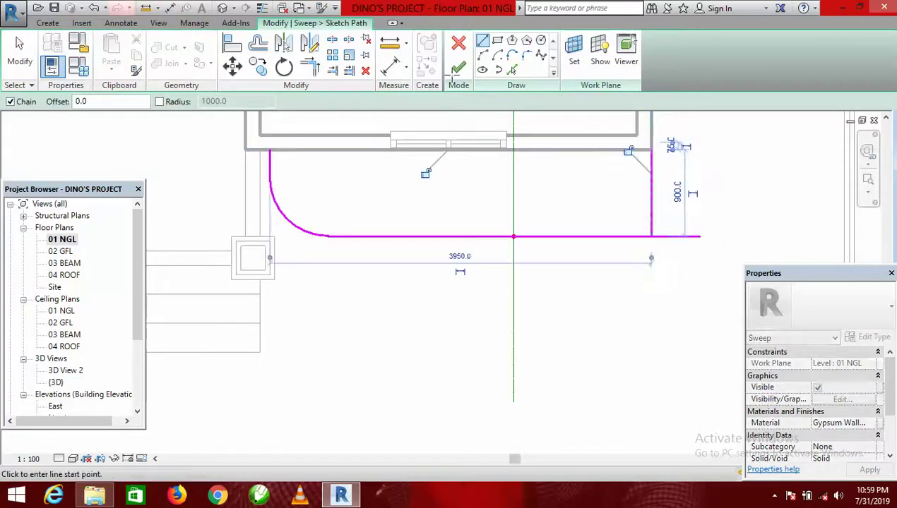
left_click(315, 71)
left_click(577, 237)
left_click(653, 185)
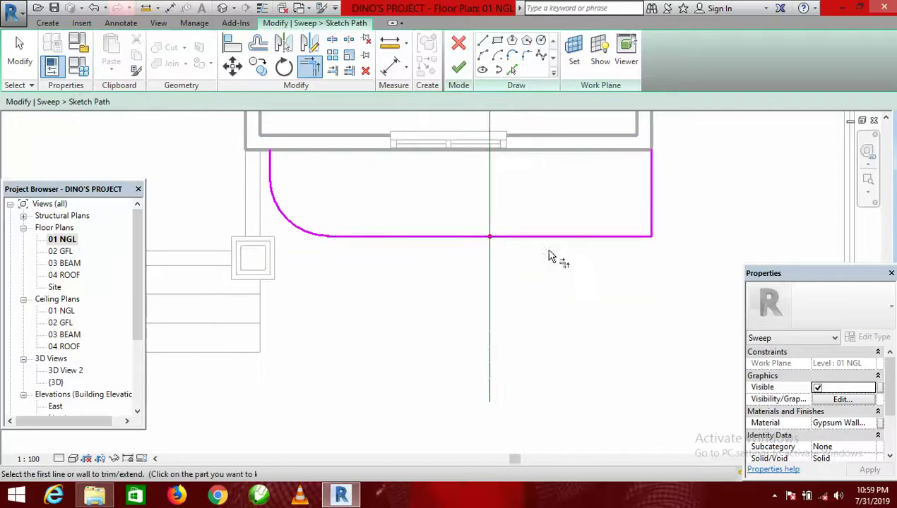
right_click(334, 196)
left_click(403, 204)
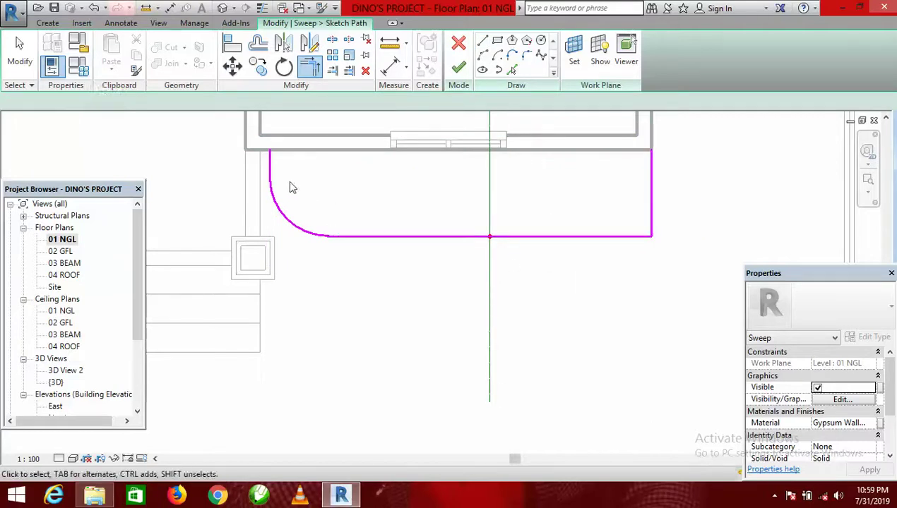
- Delete the short straight segment and the corner arc at the porch end of the path
left_click(271, 168)
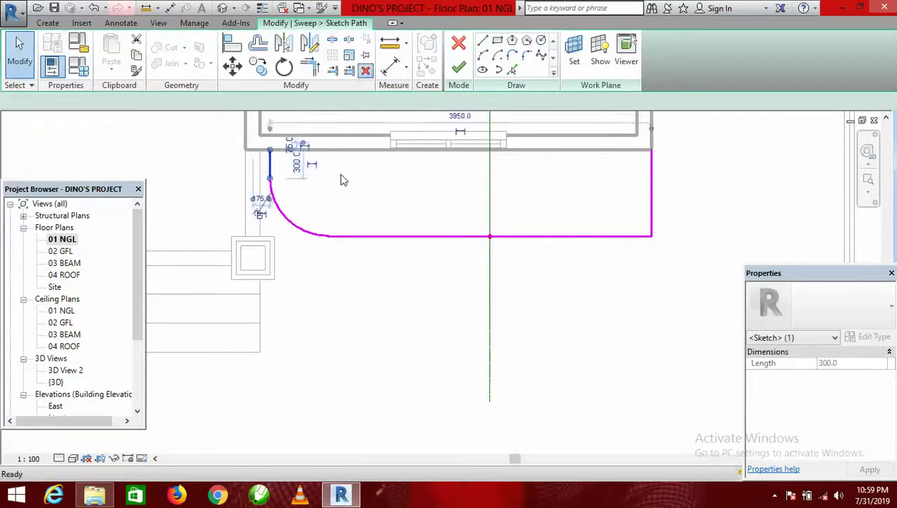
key("Delete")
left_click(297, 233)
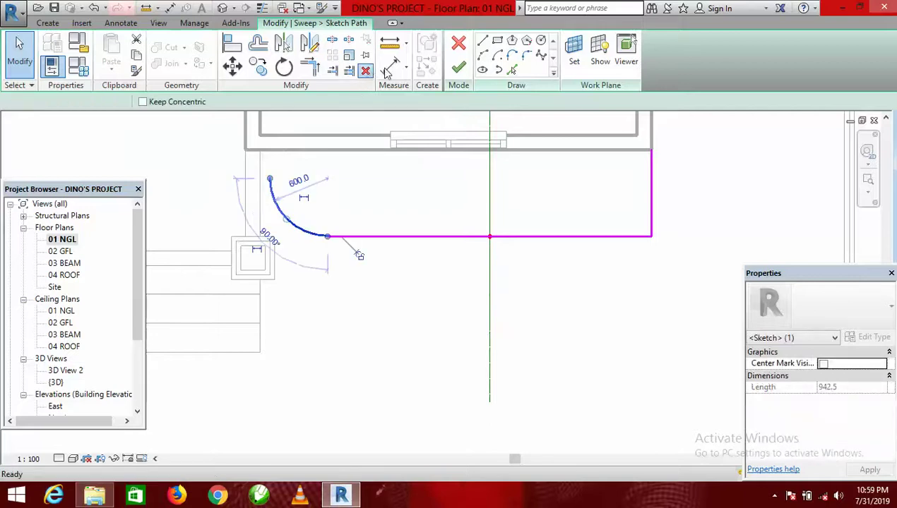
key("Delete")
- Extend the long path line to 4050 mm so it ends at the porch column, flush with the porch wall's outer face
left_click(326, 237)
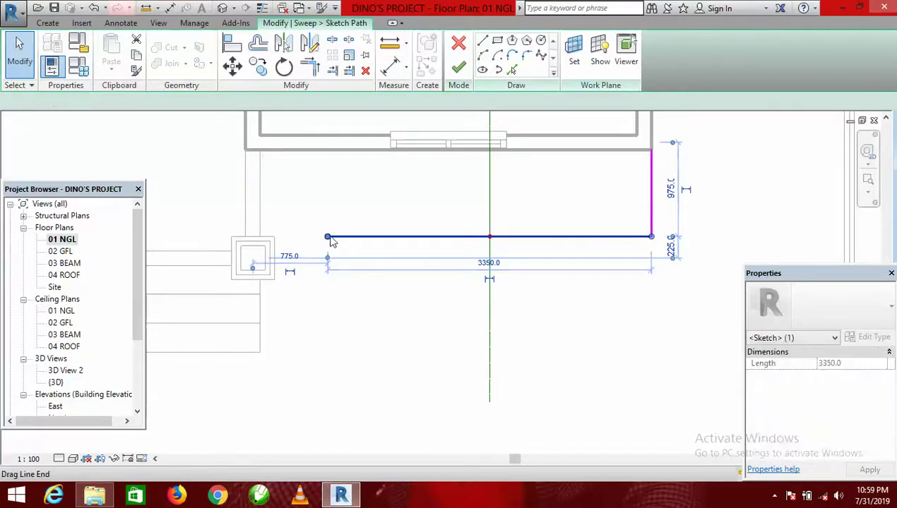
left_click_drag(326, 238, 262, 237)
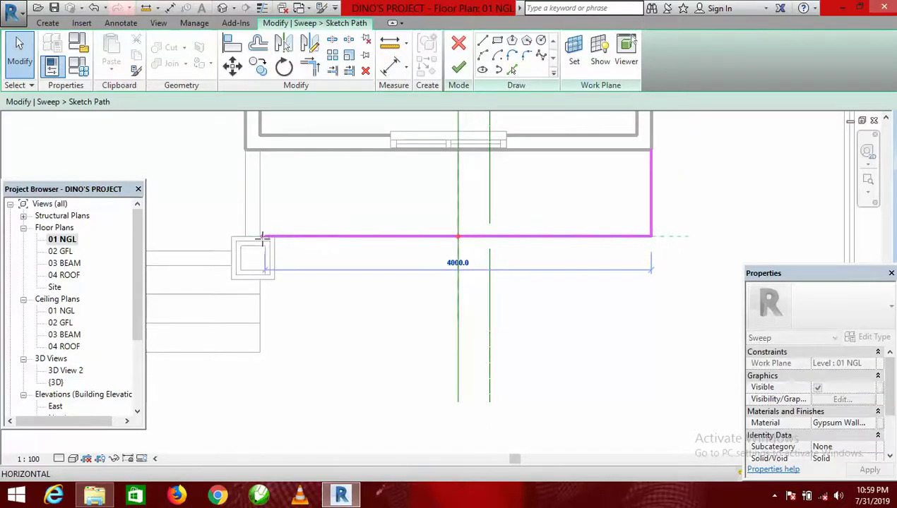
left_click(262, 237)
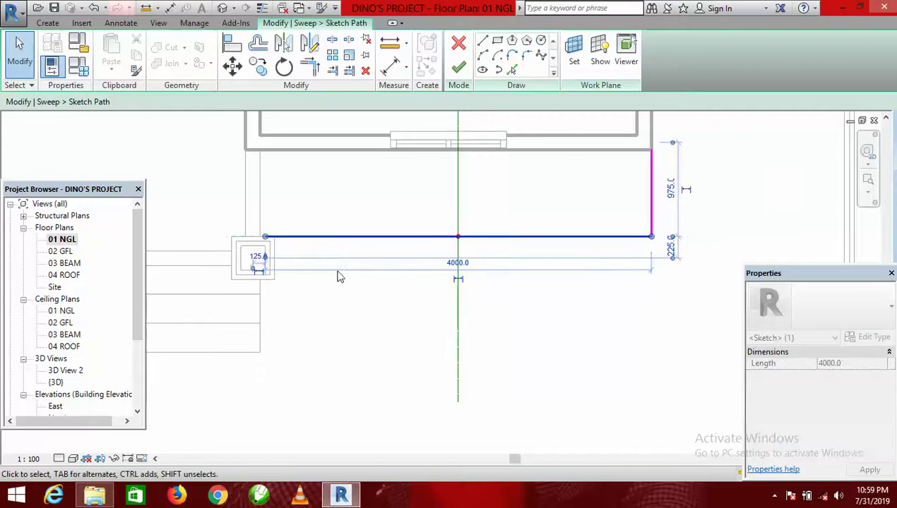
scroll(261, 240, "up", 3)
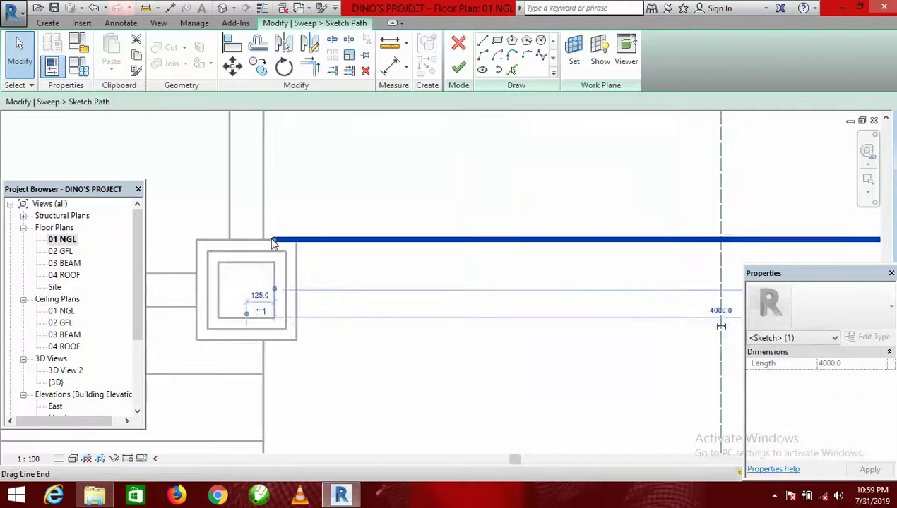
left_click_drag(277, 244, 260, 240)
left_click(332, 240)
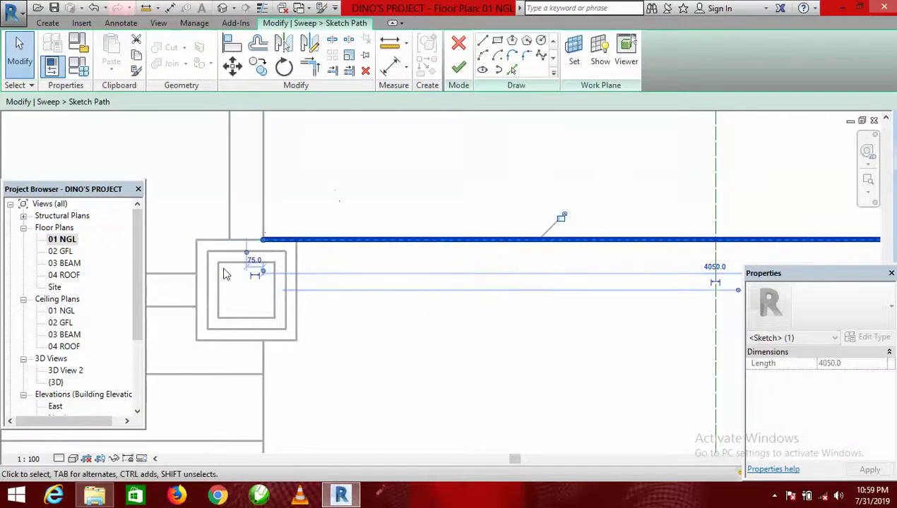
scroll(261, 244, "down", 3)
scroll(417, 238, "down", 2)
left_click(393, 238)
- Round the path's outer corner with a 600 mm radius fillet arc
scroll(382, 240, "up", 3)
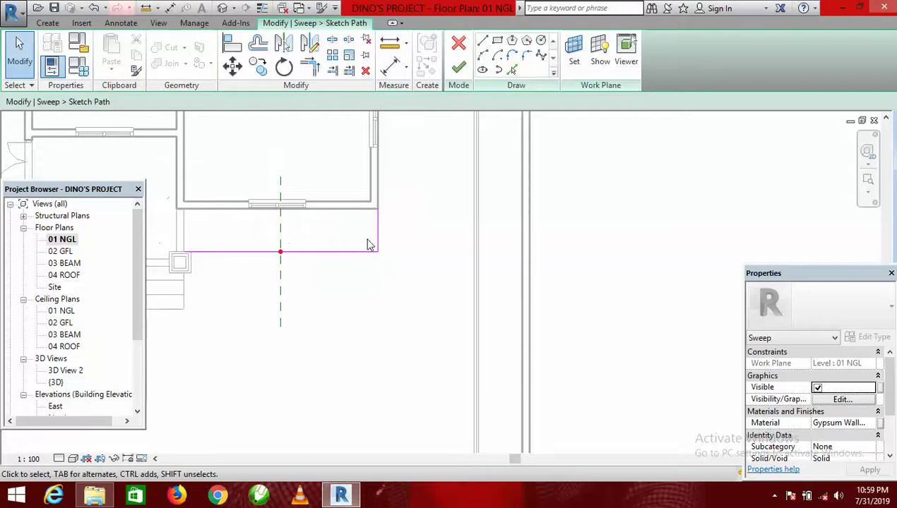
left_click(526, 56)
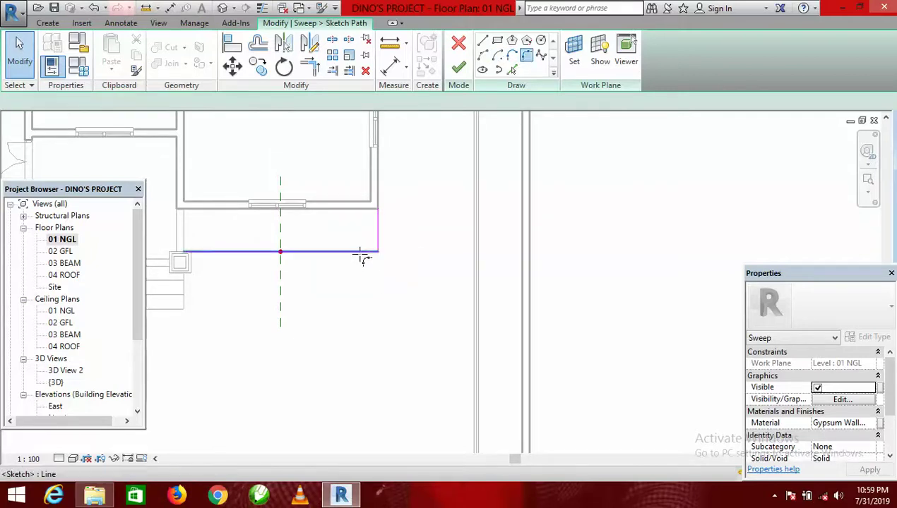
left_click(362, 252)
left_click(377, 241)
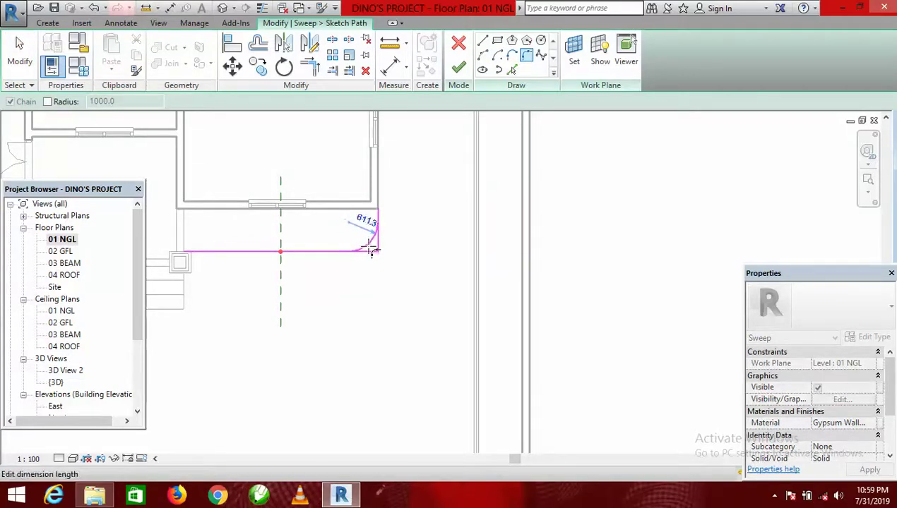
left_click(371, 251)
scroll(397, 304, "down", 3)
- Finish the path sketch, the sweep and the in-place model, and check the kerb's rounded end at the house corner
left_click(457, 71)
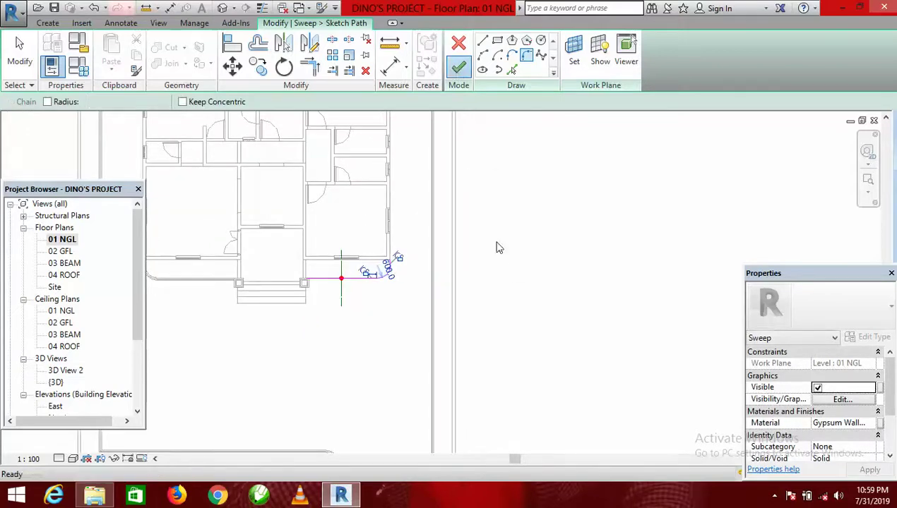
left_click(459, 68)
left_click(659, 60)
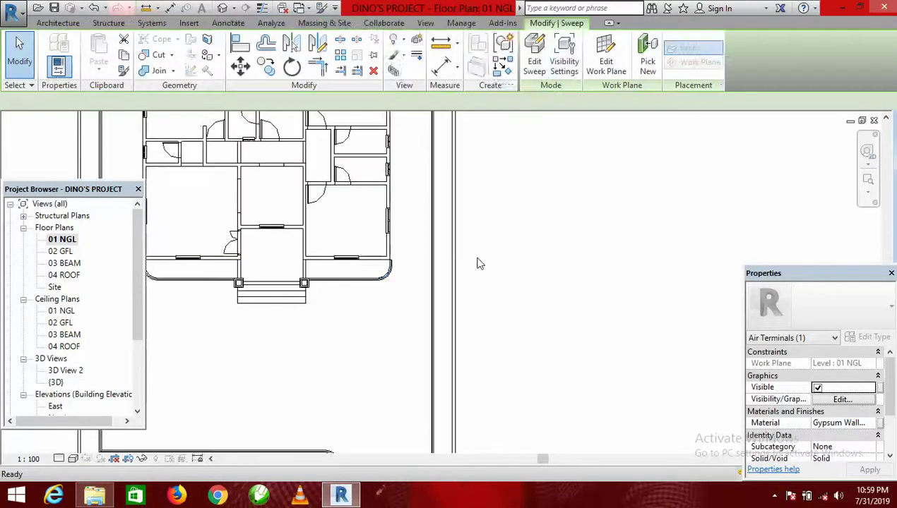
scroll(414, 274, "up", 4)
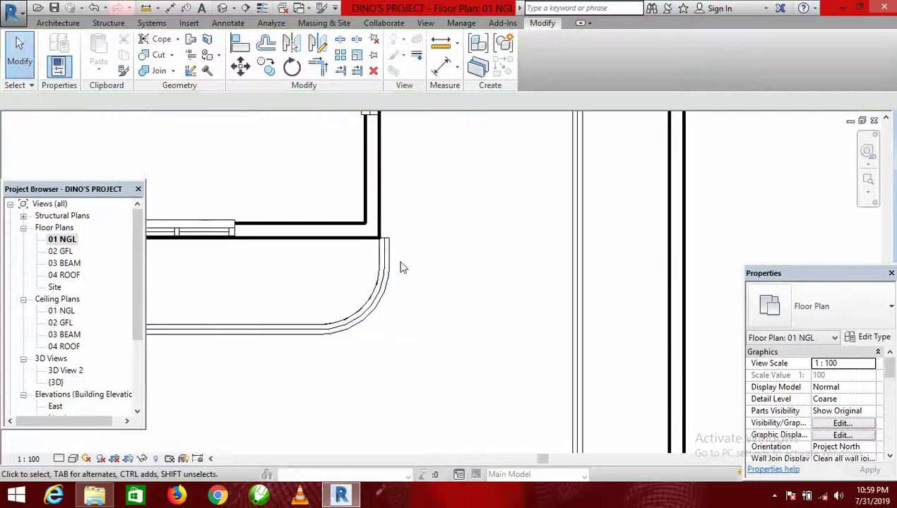
scroll(487, 261, "down", 4)
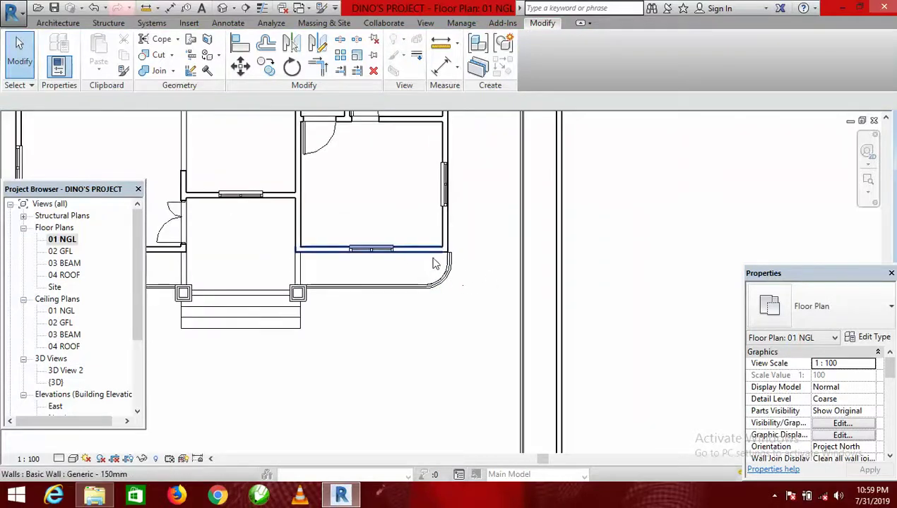